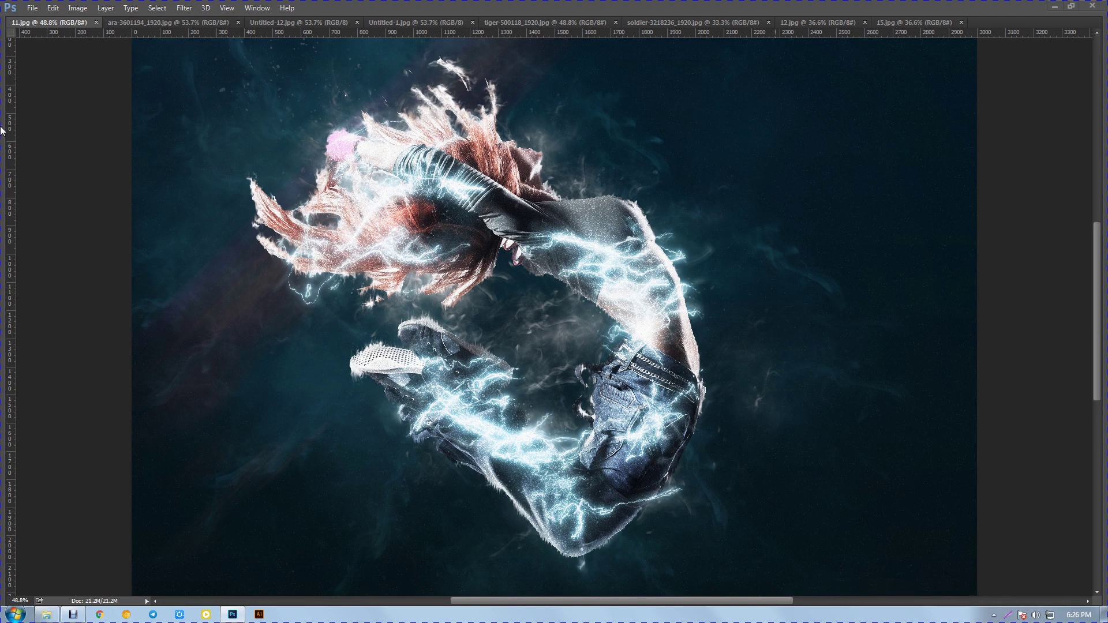
- Bring up the parrot example artwork, then move on to the dragon example
left_click(157, 21)
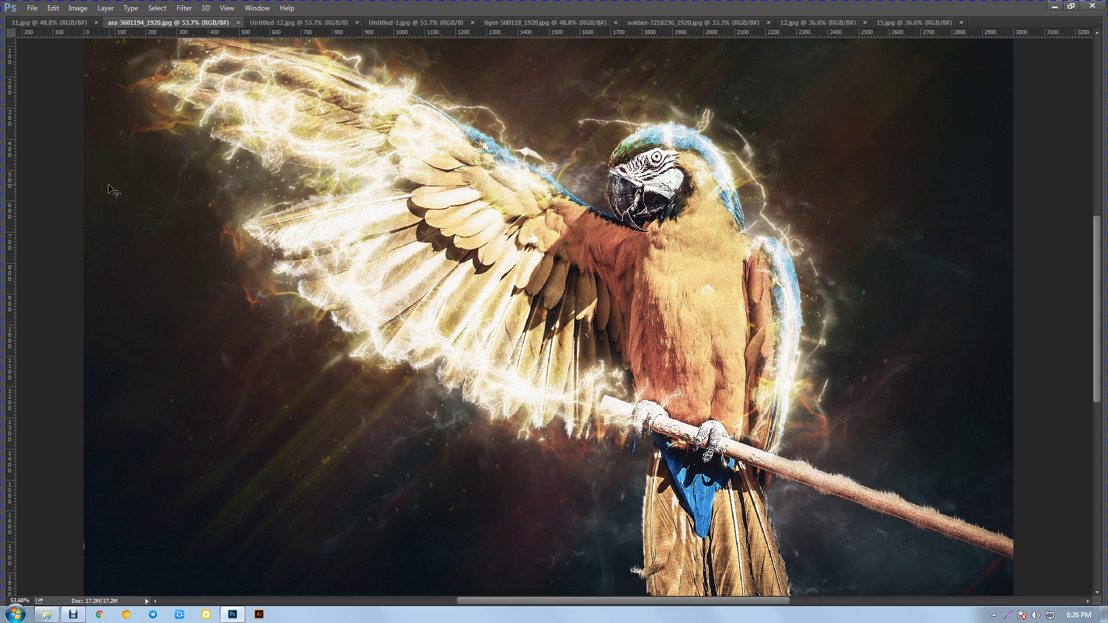
key("ctrl+Tab")
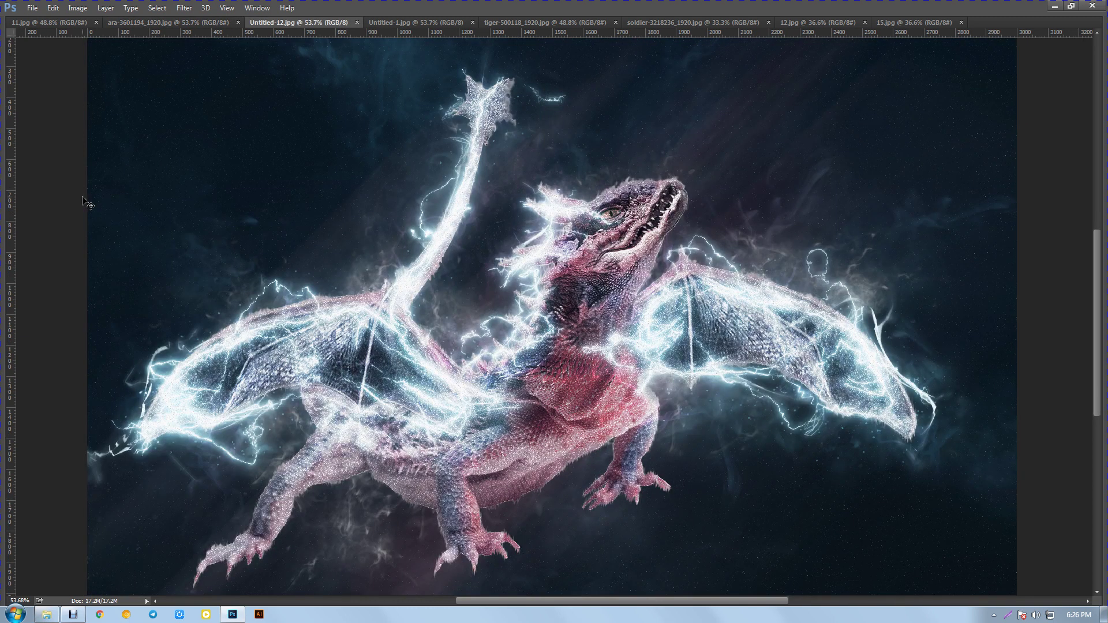
scroll(85, 202, "down", 1)
scroll(85, 202, "up", 1)
- Switch to the two-knights example and scroll around to inspect it
key("ctrl+Tab")
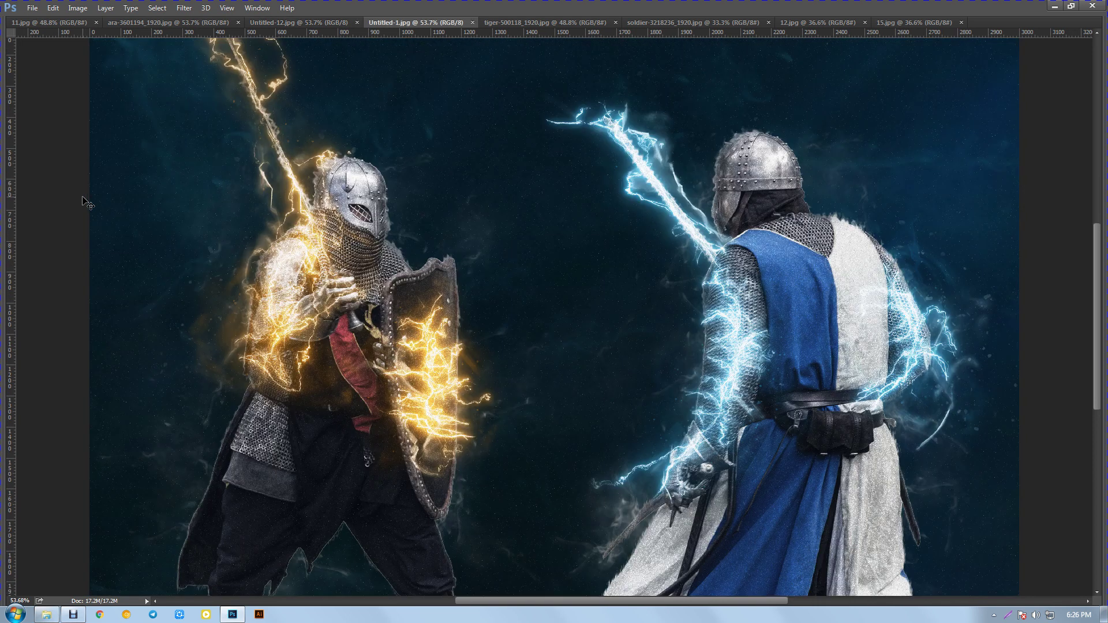
scroll(85, 202, "up", 2)
scroll(85, 202, "up", 2)
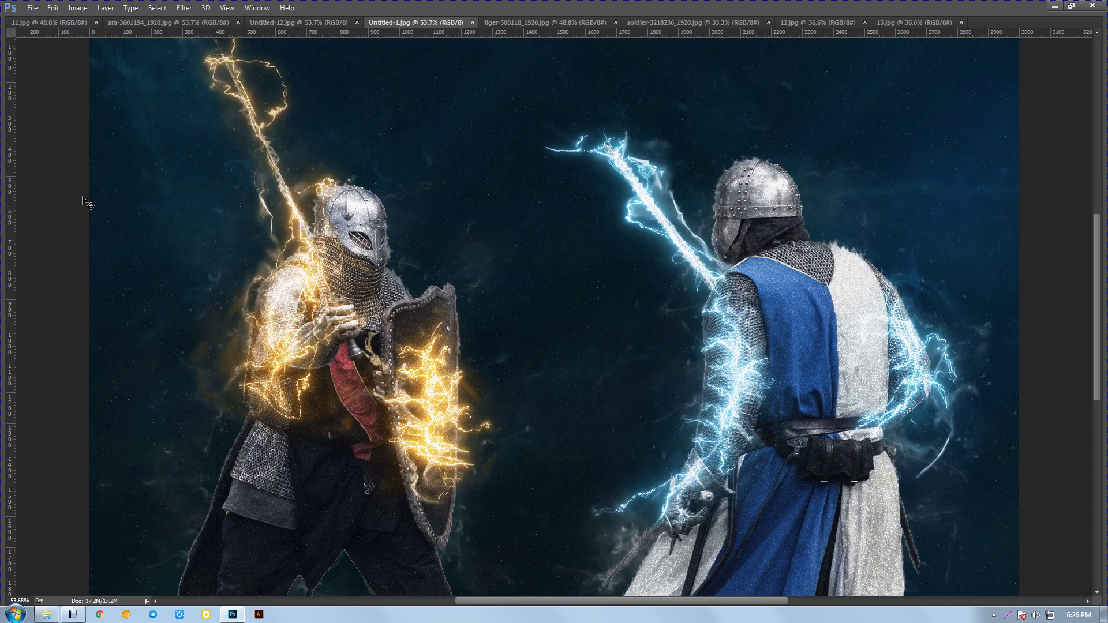
scroll(85, 202, "up", 1)
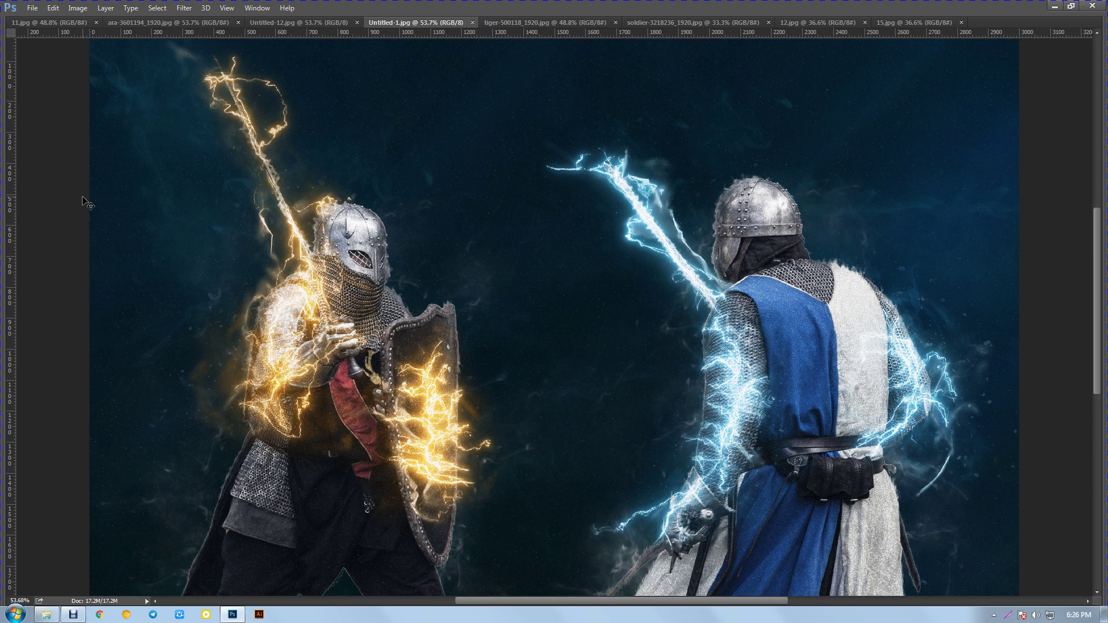
scroll(85, 202, "down", 2)
scroll(85, 202, "down", 2)
scroll(85, 202, "down", 2)
scroll(85, 202, "down", 2)
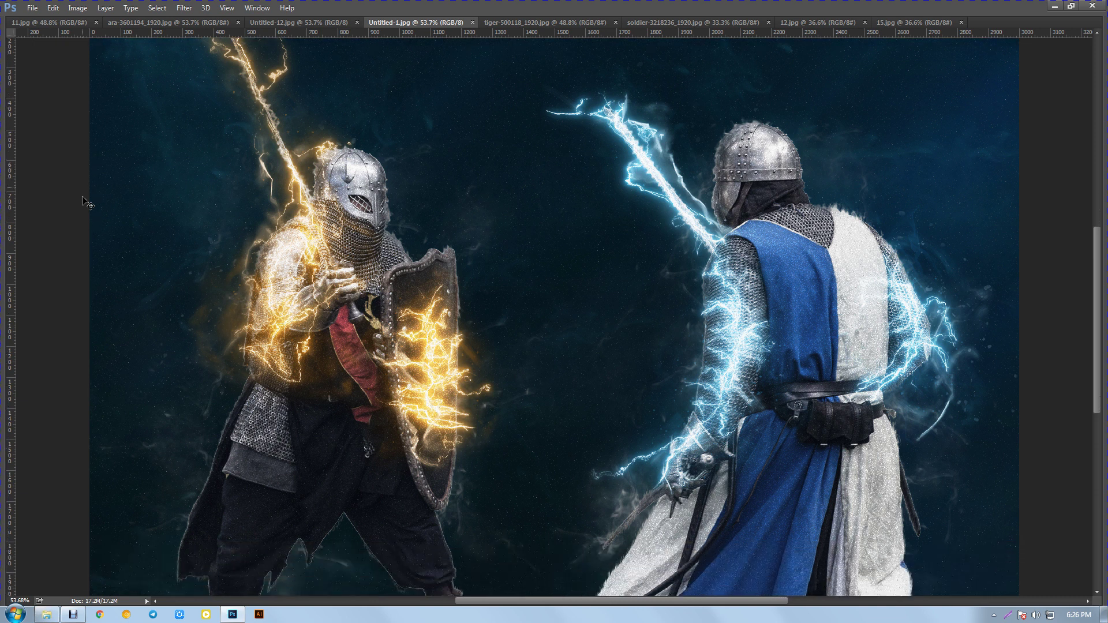
scroll(85, 202, "down", 2)
scroll(85, 202, "up", 2)
scroll(85, 202, "up", 1)
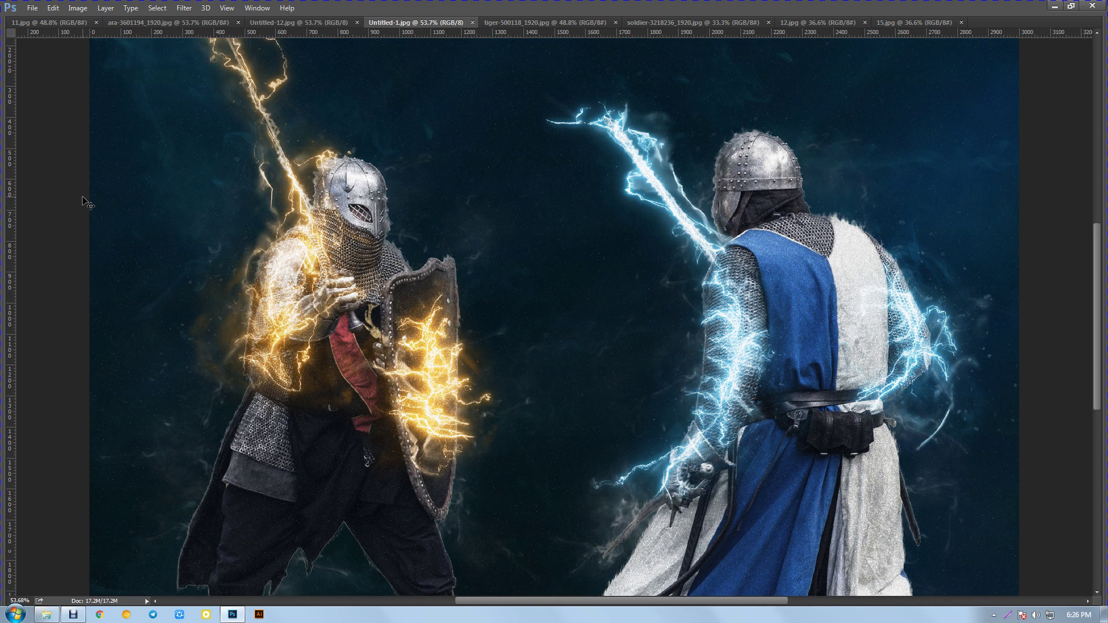
scroll(84, 202, "up", 1)
- Switch to the roaring tiger example and scroll over it
key("ctrl+Tab")
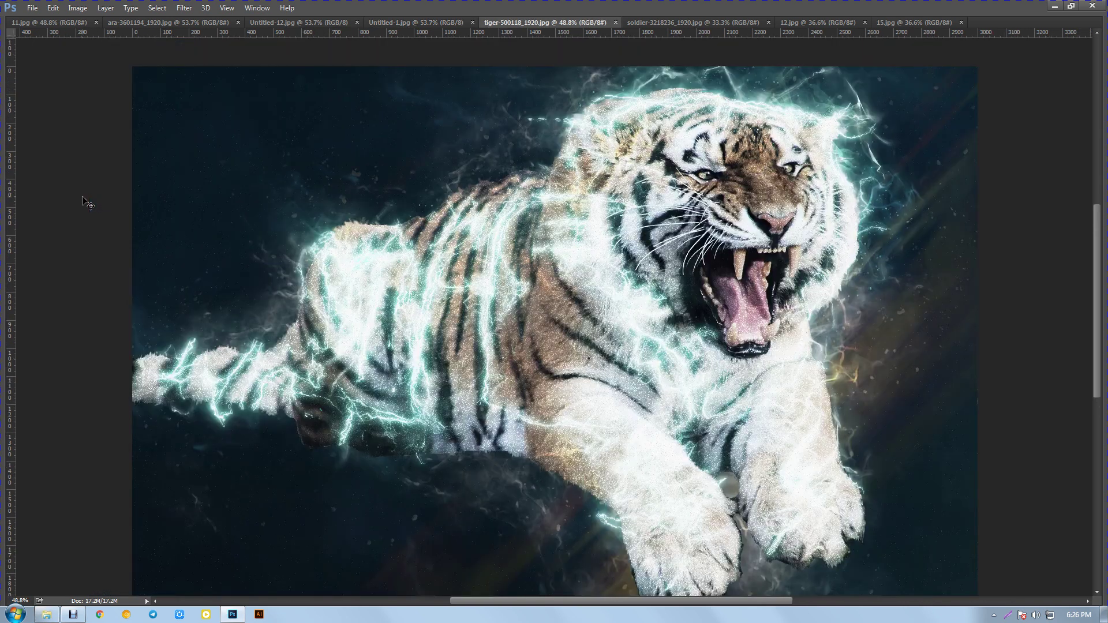
scroll(85, 202, "up", 1)
scroll(85, 202, "up", 1)
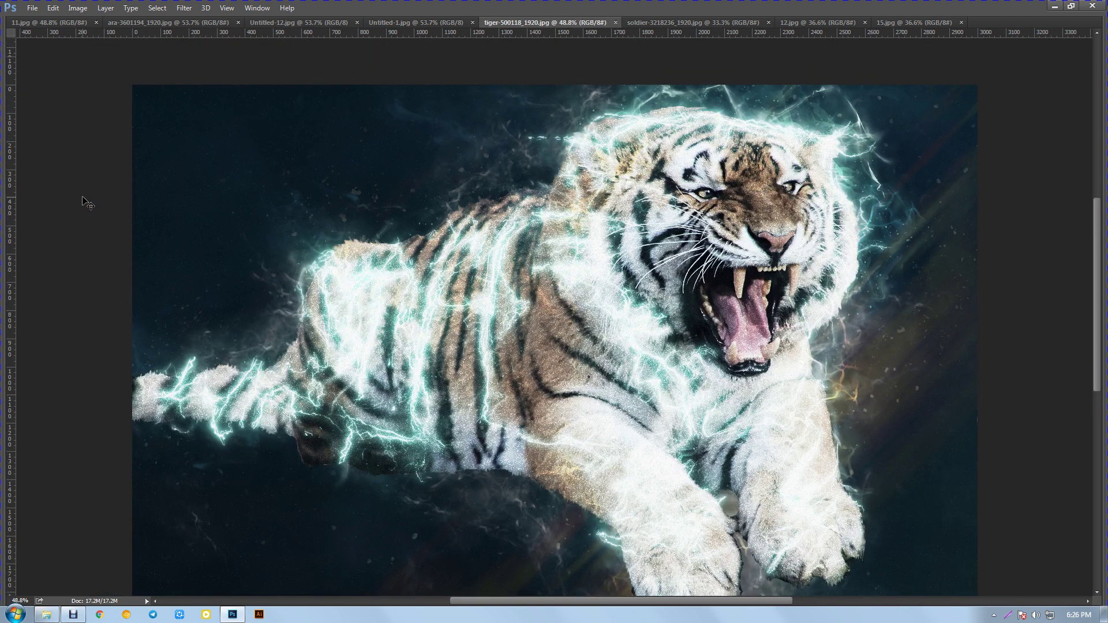
scroll(85, 202, "up", 1)
scroll(85, 202, "down", 1)
scroll(85, 202, "down", 2)
scroll(85, 202, "down", 2)
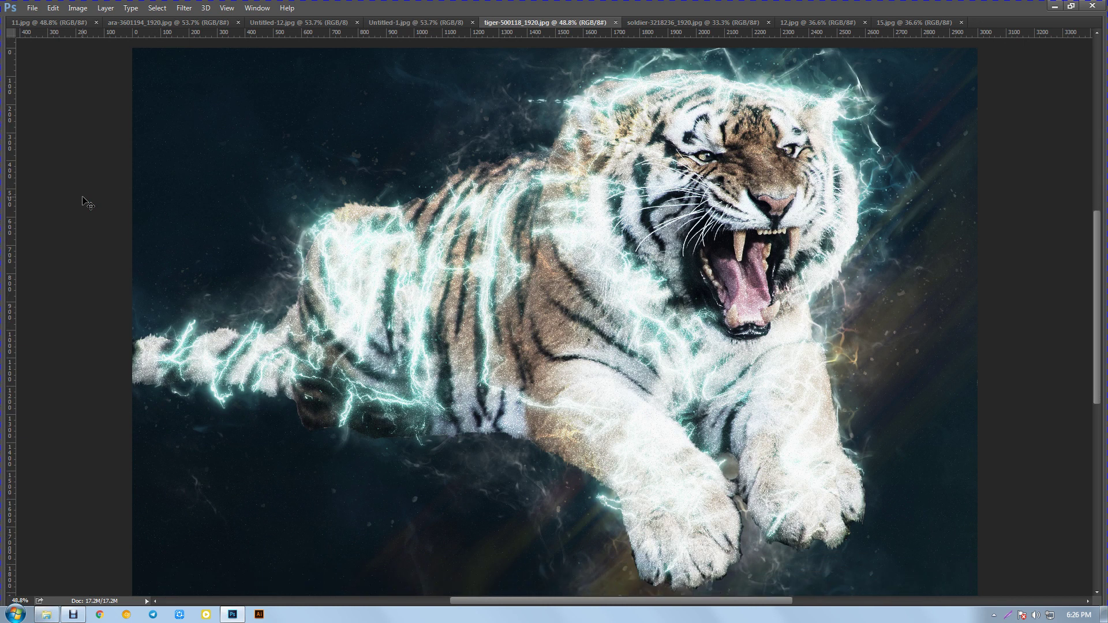
scroll(85, 202, "down", 1)
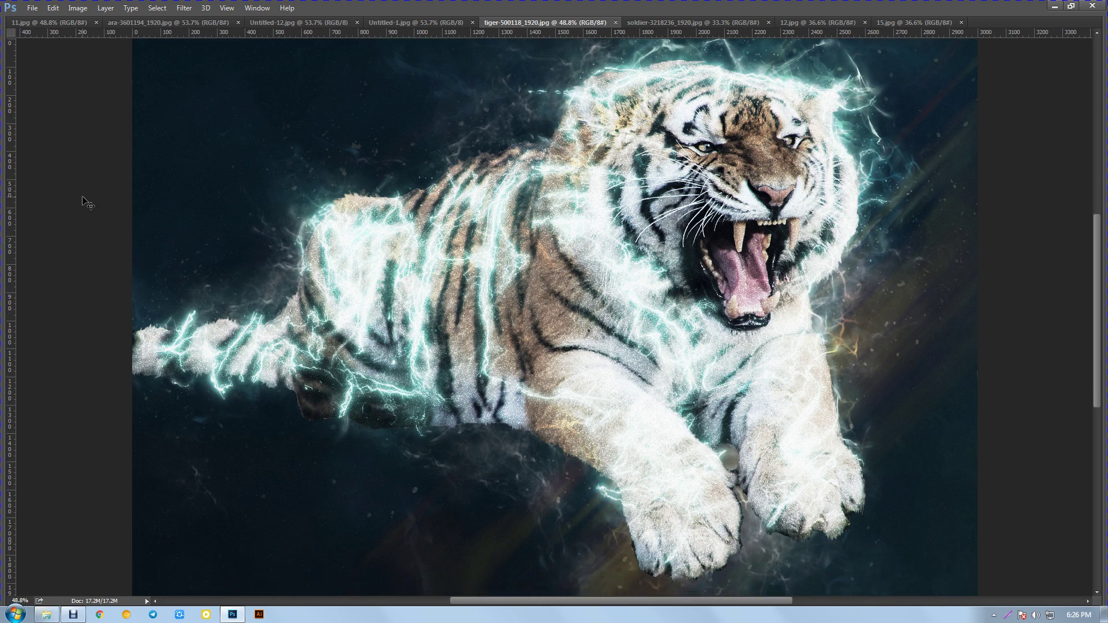
scroll(84, 202, "up", 2)
- Switch to the spear-wielding soldier example and scroll around it
key("ctrl+Tab")
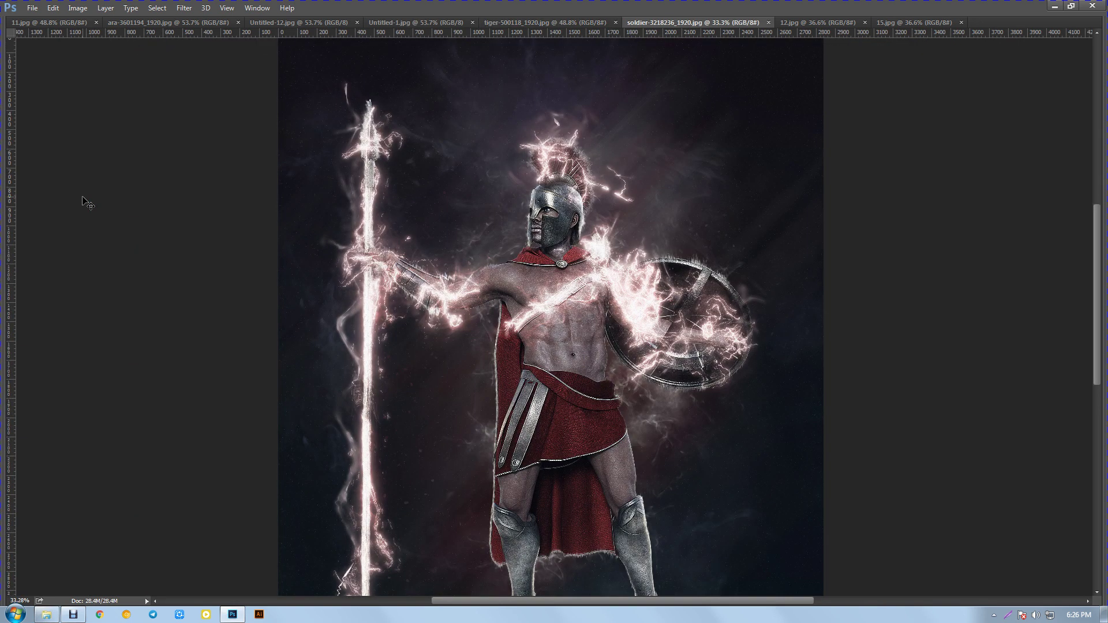
scroll(85, 202, "down", 2)
scroll(85, 202, "down", 1)
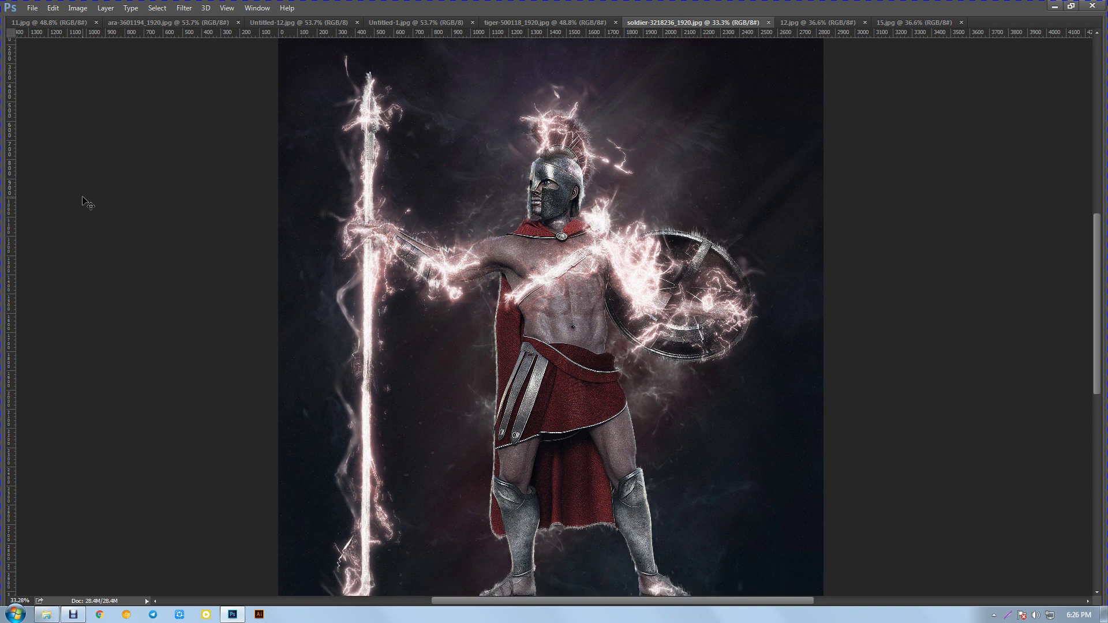
scroll(440, 252, "up", 2)
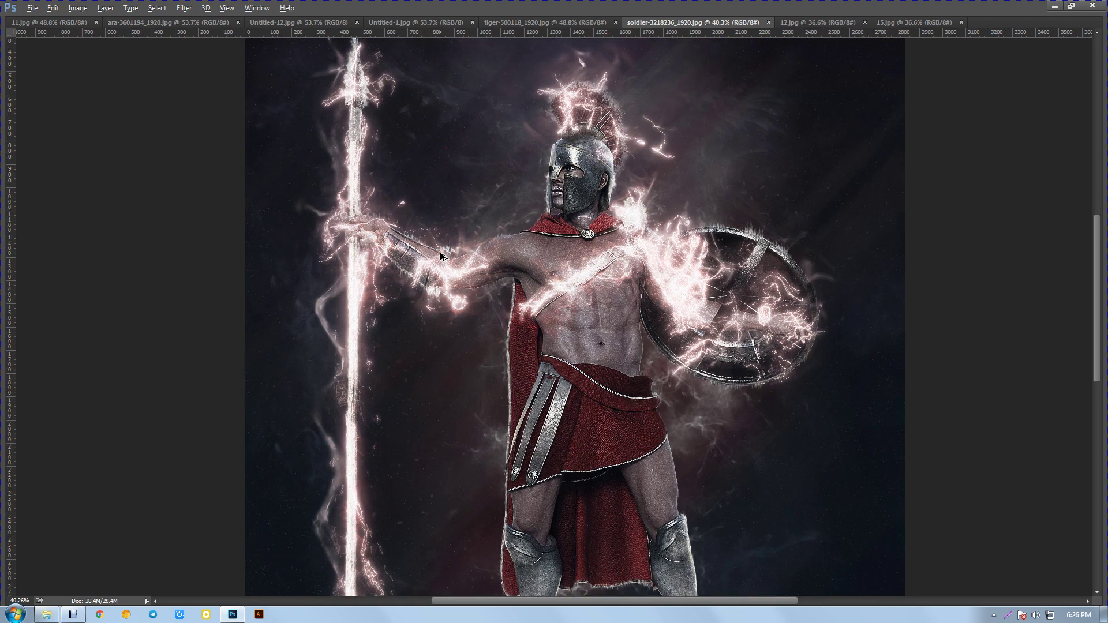
scroll(440, 252, "up", 1)
scroll(440, 252, "up", 1)
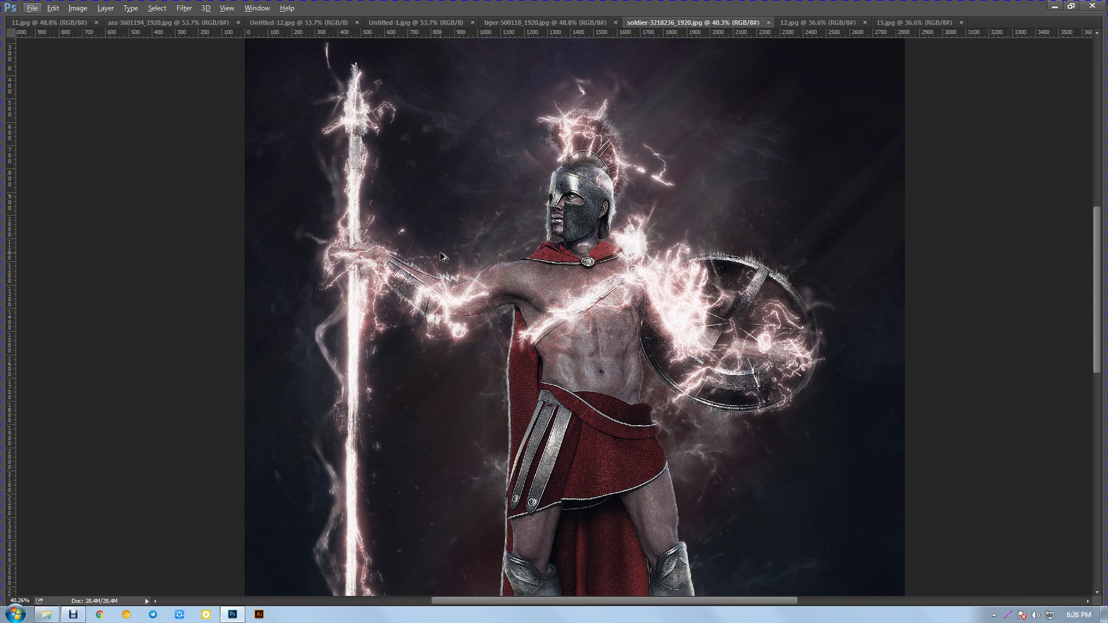
scroll(440, 252, "up", 1)
scroll(441, 255, "down", 1)
scroll(441, 255, "down", 2)
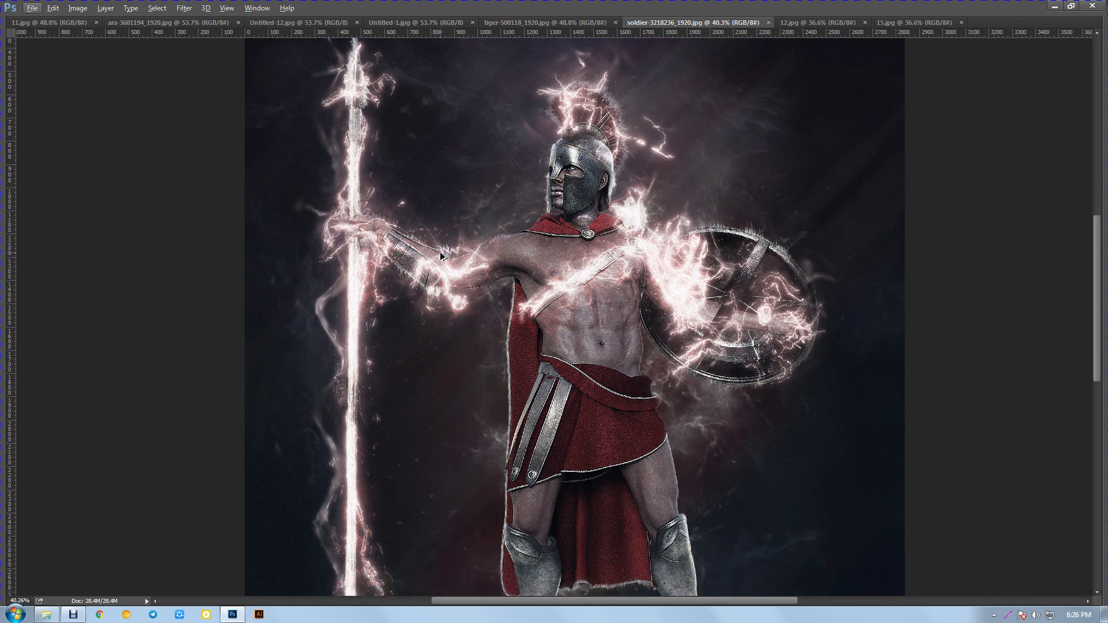
scroll(441, 256, "down", 1)
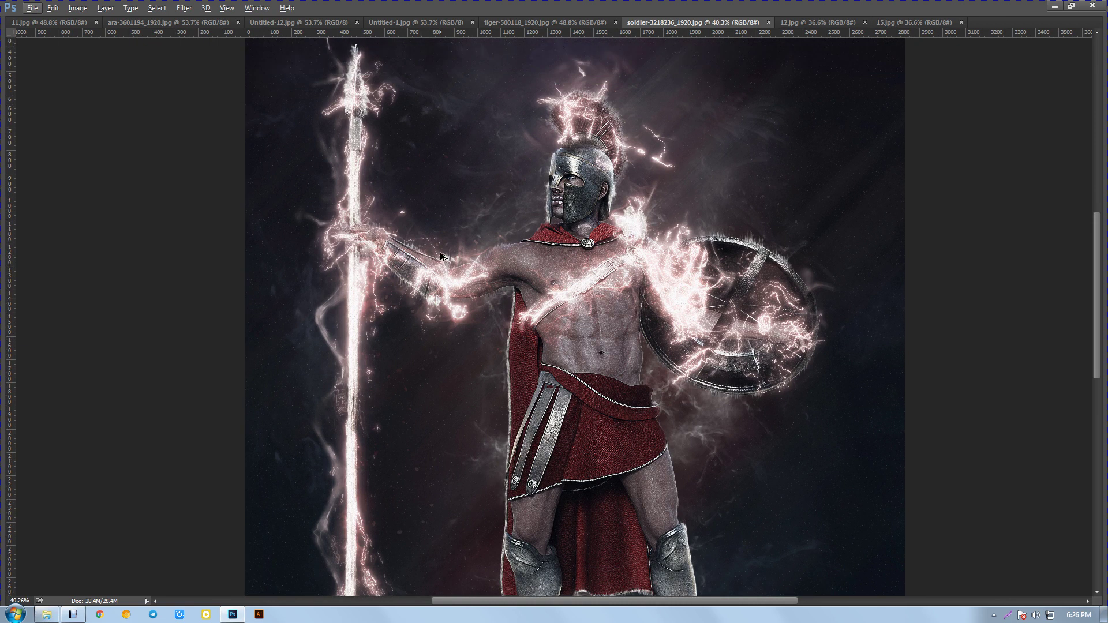
- Switch to the jumping dancer in 12.jpg and scroll over it
key("ctrl+Tab")
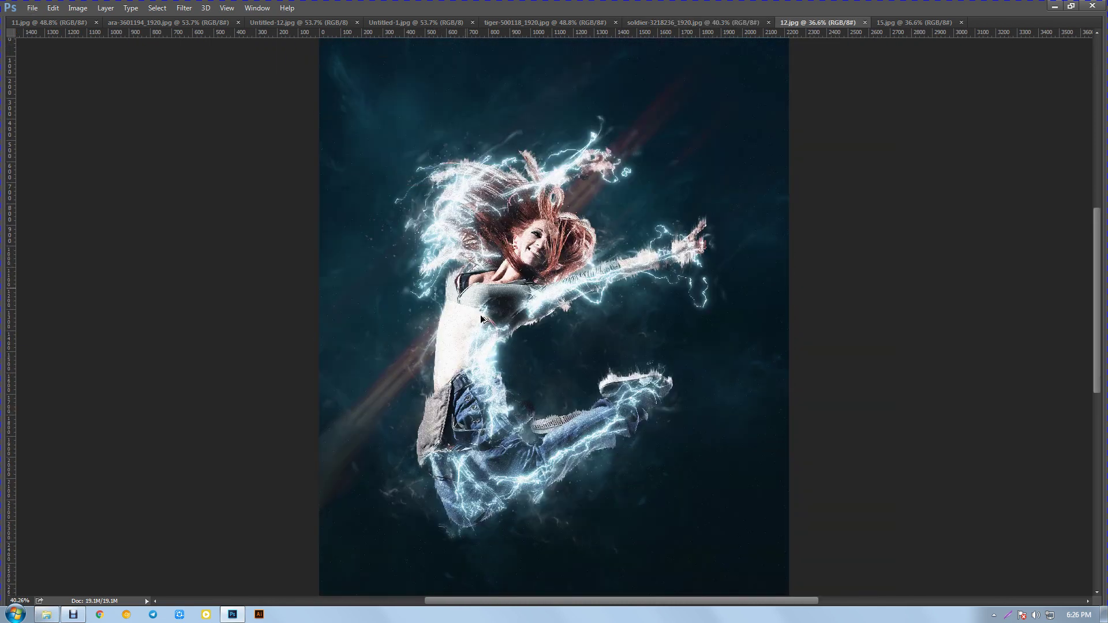
scroll(481, 319, "up", 3)
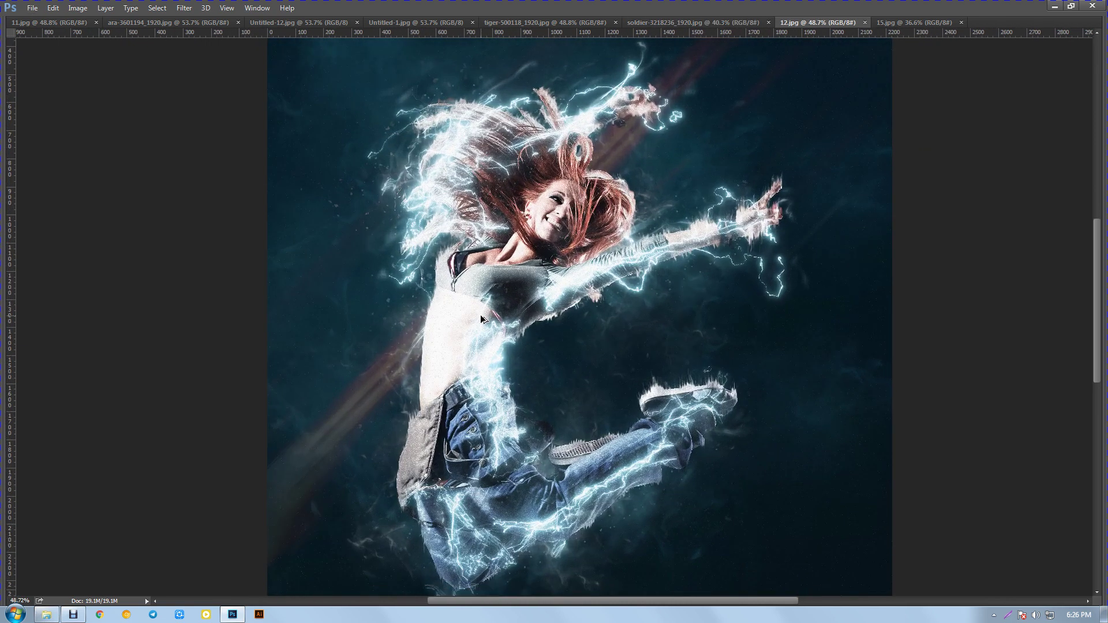
scroll(483, 319, "down", 1)
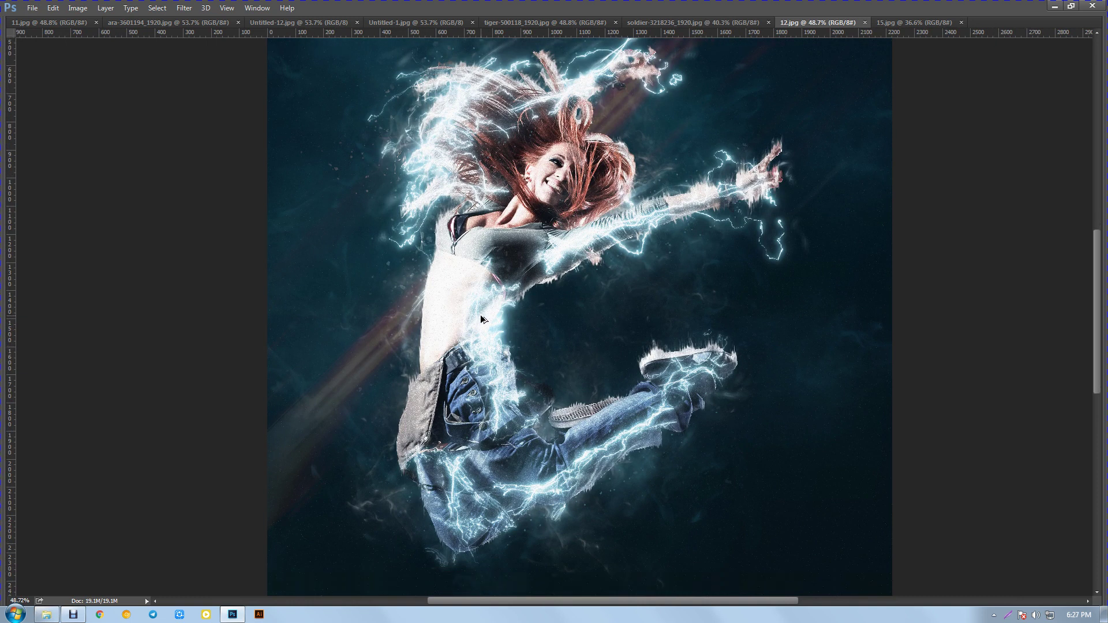
scroll(484, 319, "up", 1)
scroll(484, 319, "up", 1)
scroll(483, 319, "up", 1)
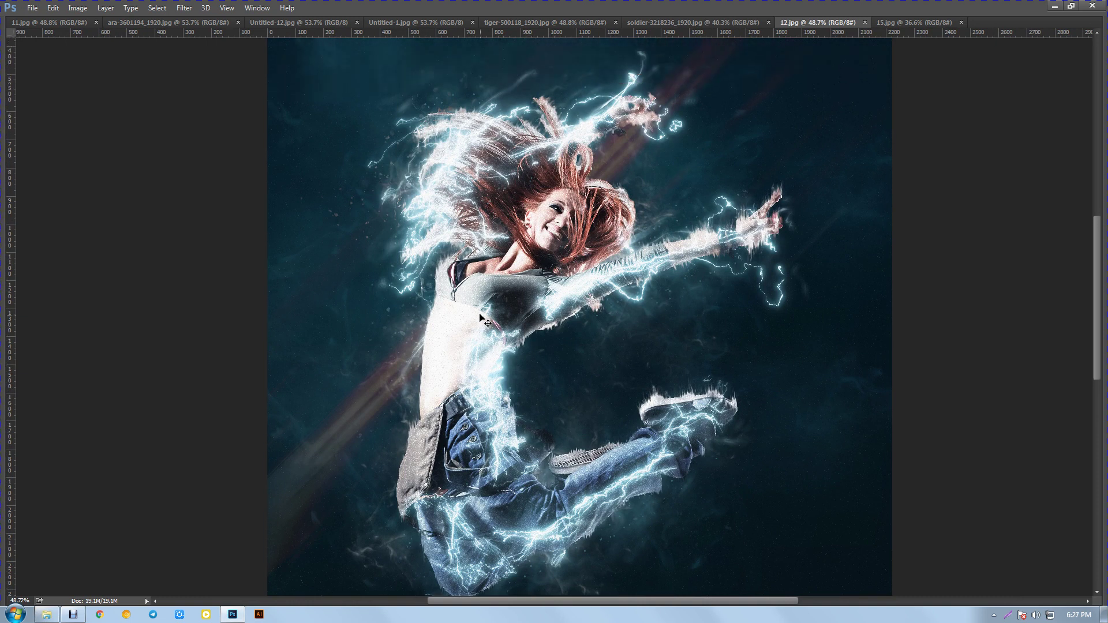
- Review the plaid-shirt dancer in 15.jpg, then minimize Photoshop to the desktop
key("ctrl+Tab")
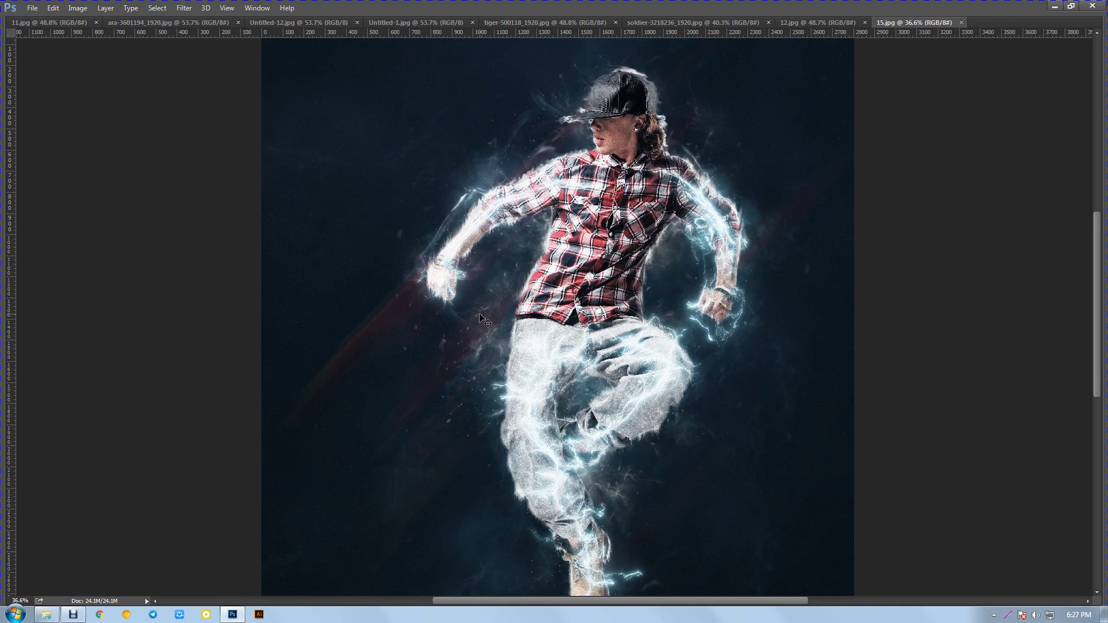
scroll(484, 319, "down", 2)
scroll(484, 319, "down", 1)
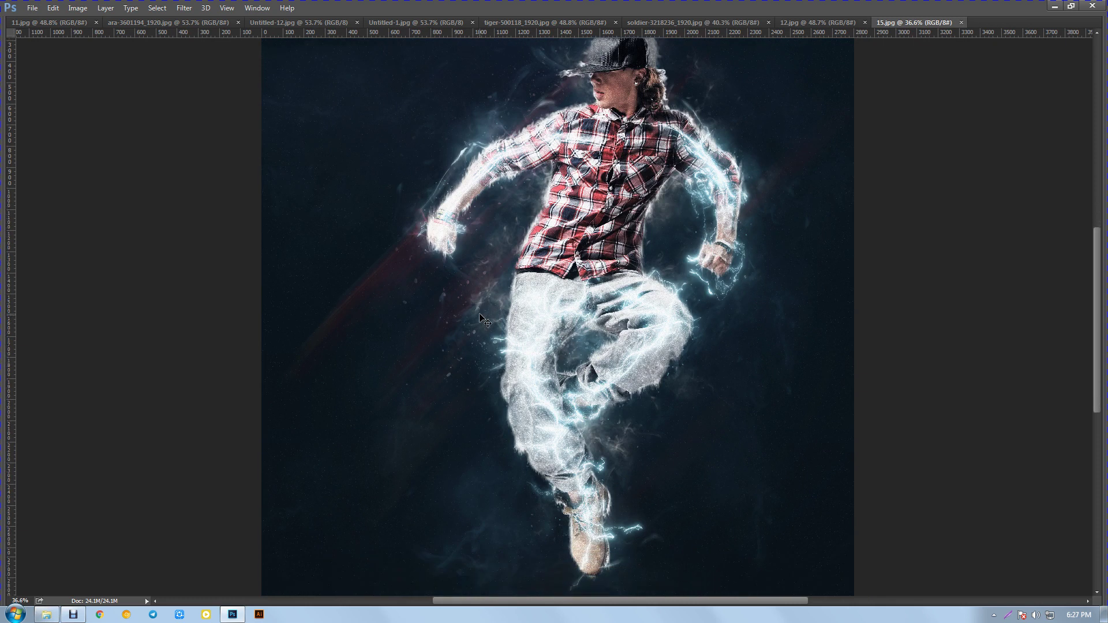
scroll(484, 319, "up", 1)
scroll(484, 320, "up", 1)
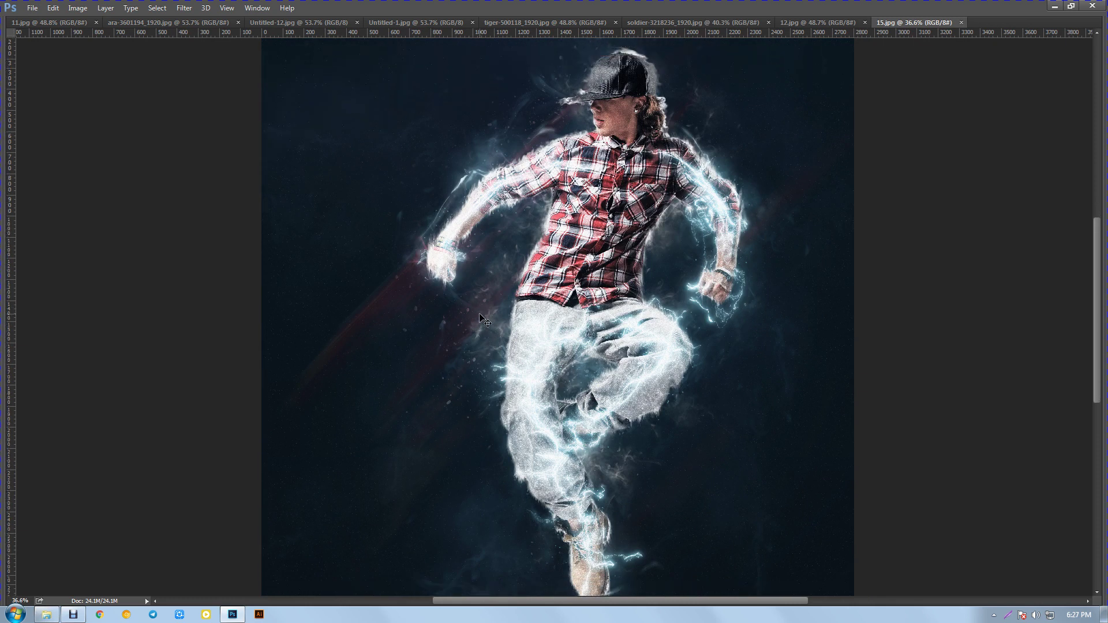
scroll(483, 320, "down", 1)
scroll(484, 319, "down", 1)
scroll(483, 319, "up", 1)
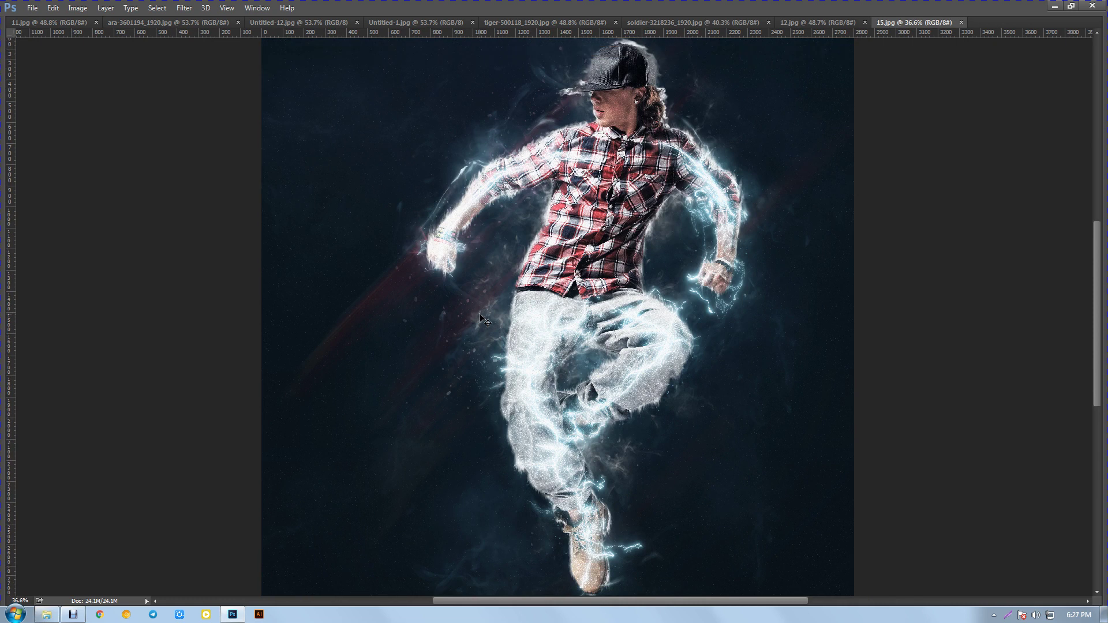
scroll(484, 320, "down", 1)
scroll(484, 319, "up", 1)
scroll(484, 319, "up", 1, "alt")
scroll(483, 320, "up", 1, "alt")
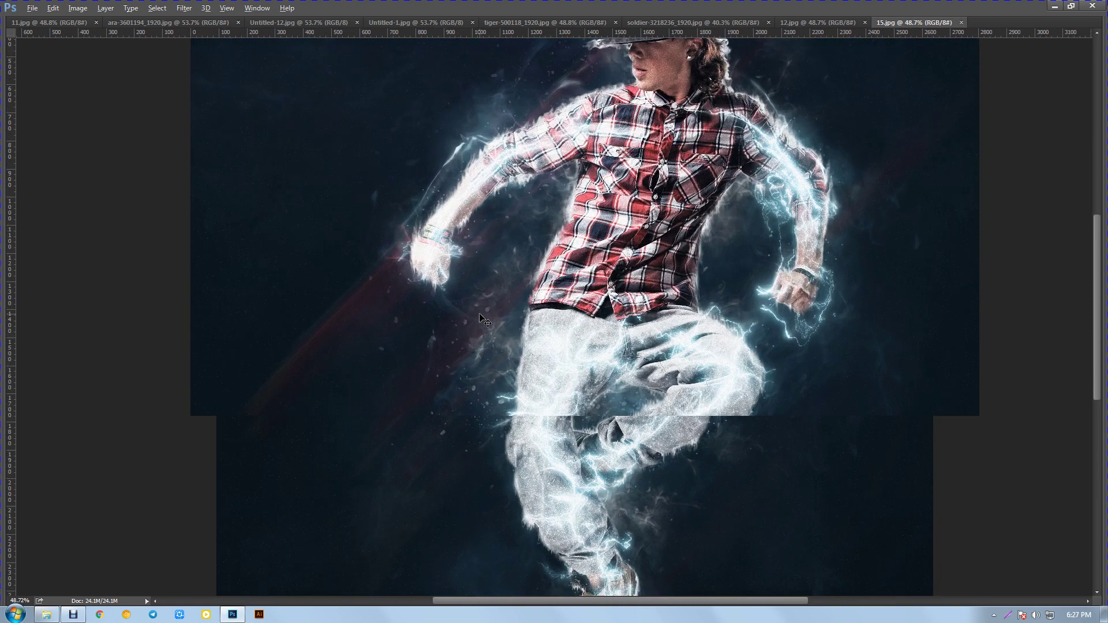
scroll(484, 320, "up", 1, "alt")
scroll(483, 319, "up", 1)
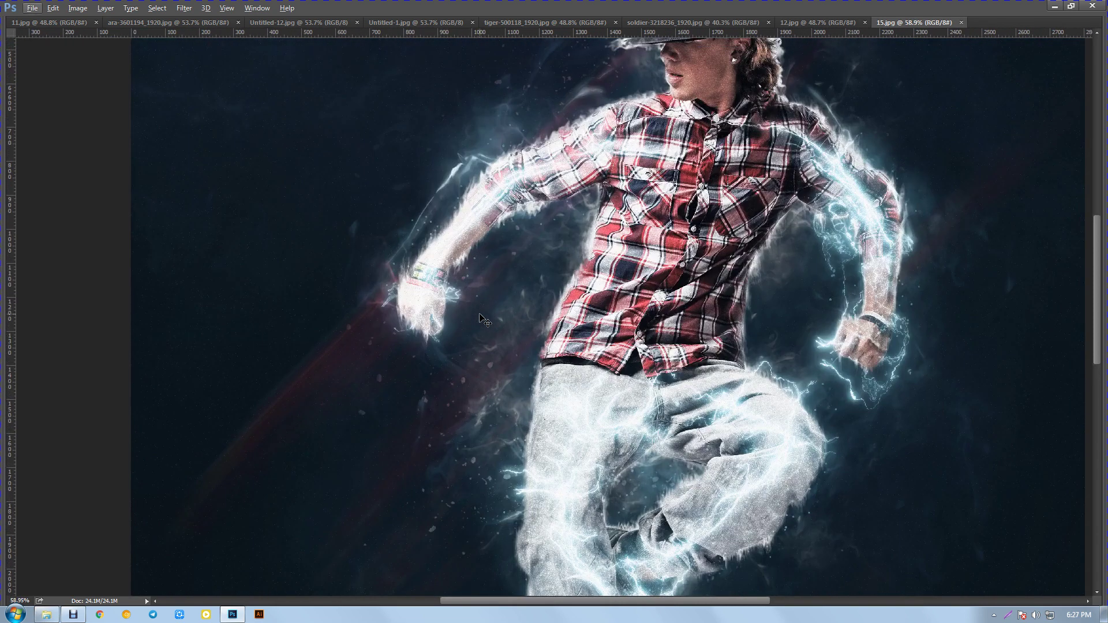
scroll(484, 319, "up", 1)
scroll(483, 319, "up", 1)
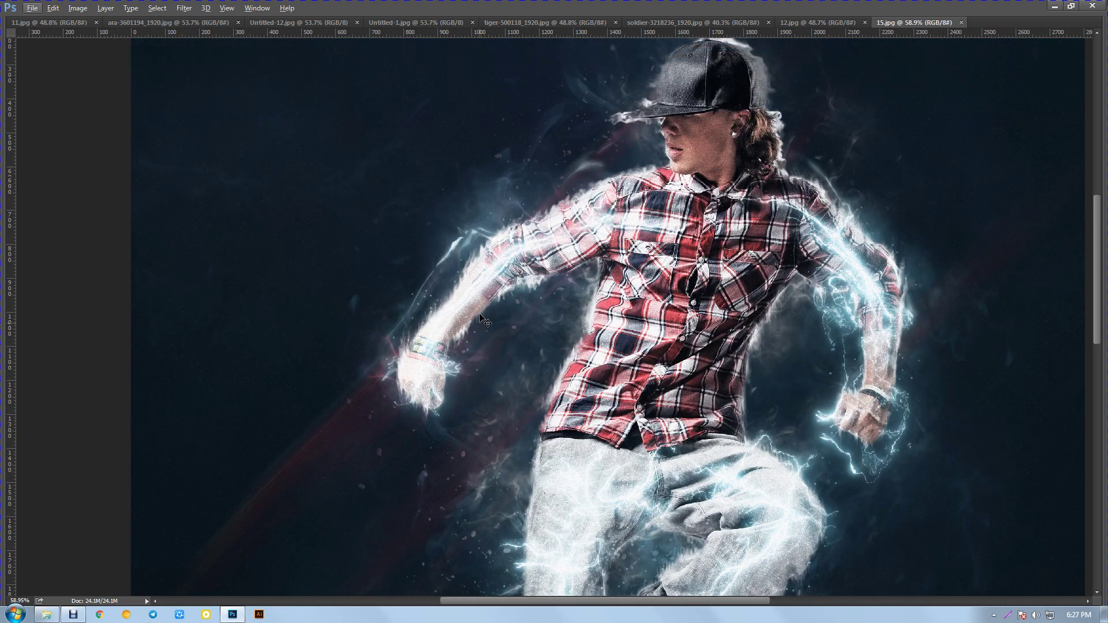
scroll(484, 320, "up", 1)
scroll(483, 319, "down", 1)
scroll(484, 319, "down", 1)
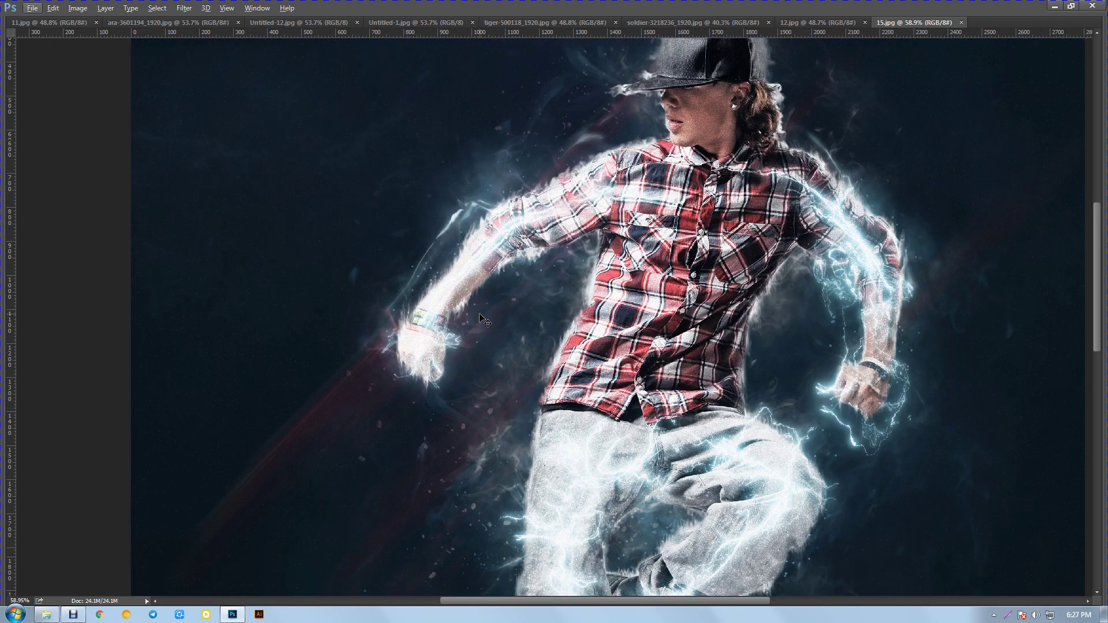
scroll(483, 319, "down", 1)
scroll(484, 320, "down", 1)
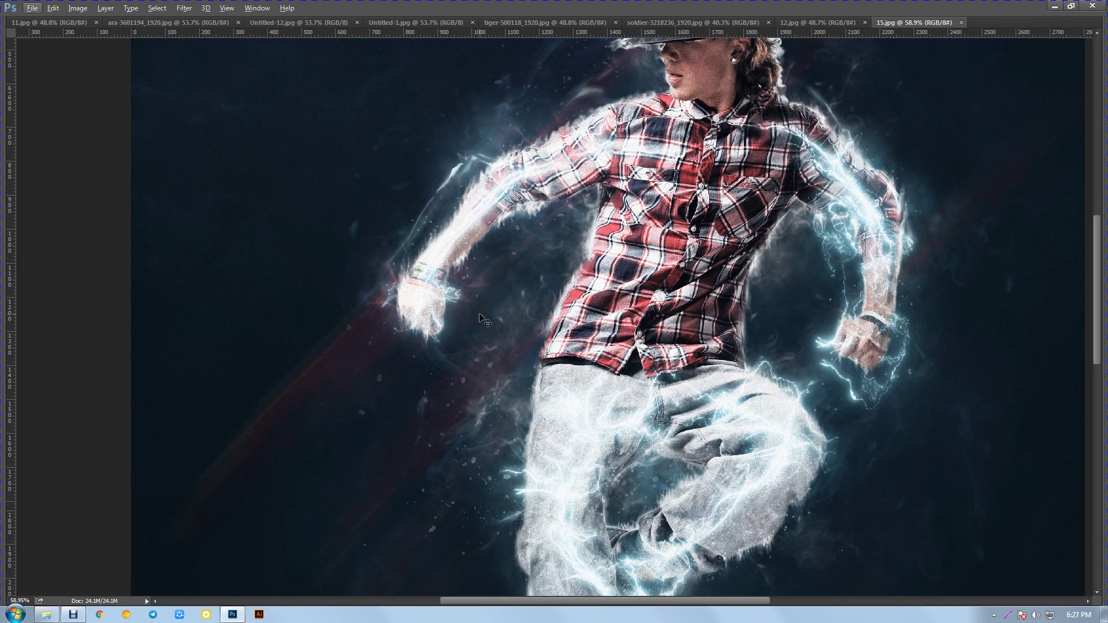
scroll(484, 319, "up", 1)
scroll(484, 319, "up", 1)
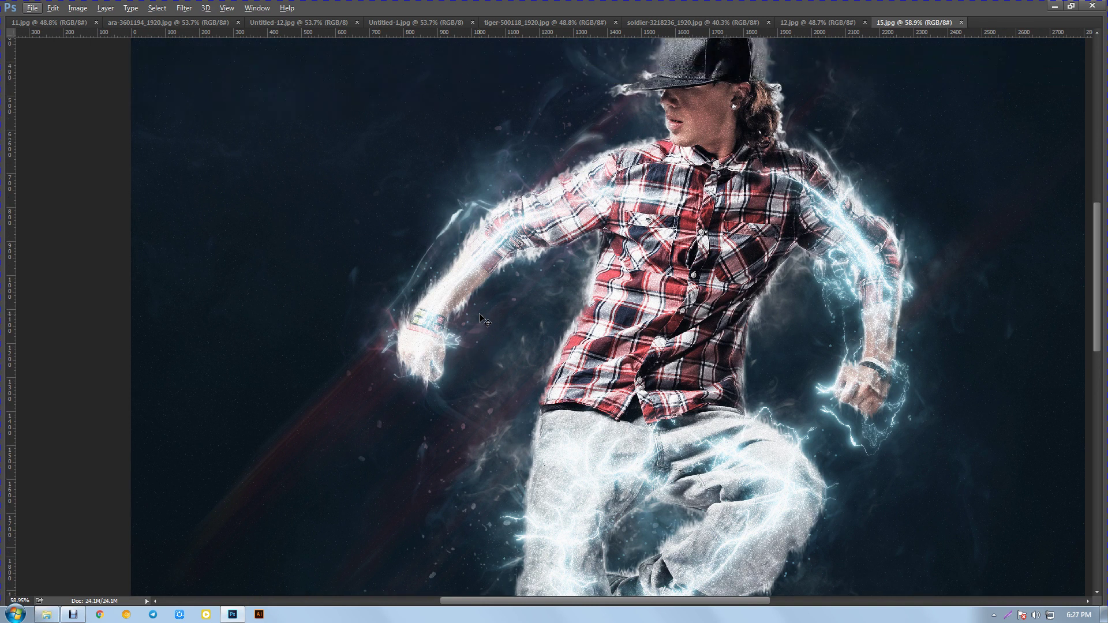
scroll(484, 319, "up", 1)
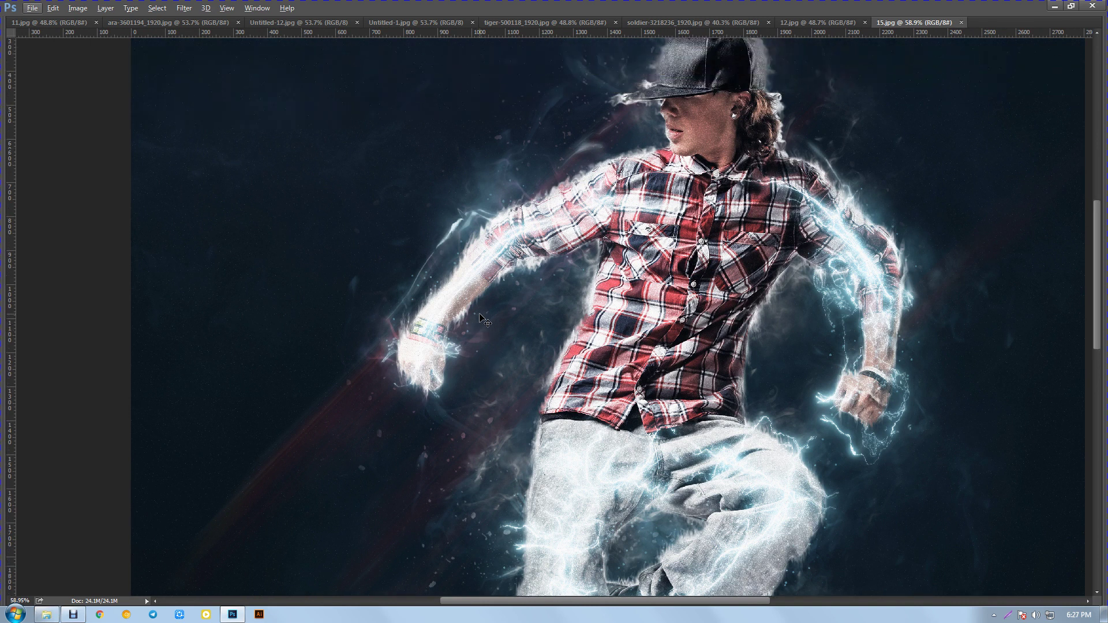
left_click(1054, 6)
- Refresh the desktop a few times, then drag the sample macaw photo into Photoshop
right_click(638, 158)
left_click(669, 189)
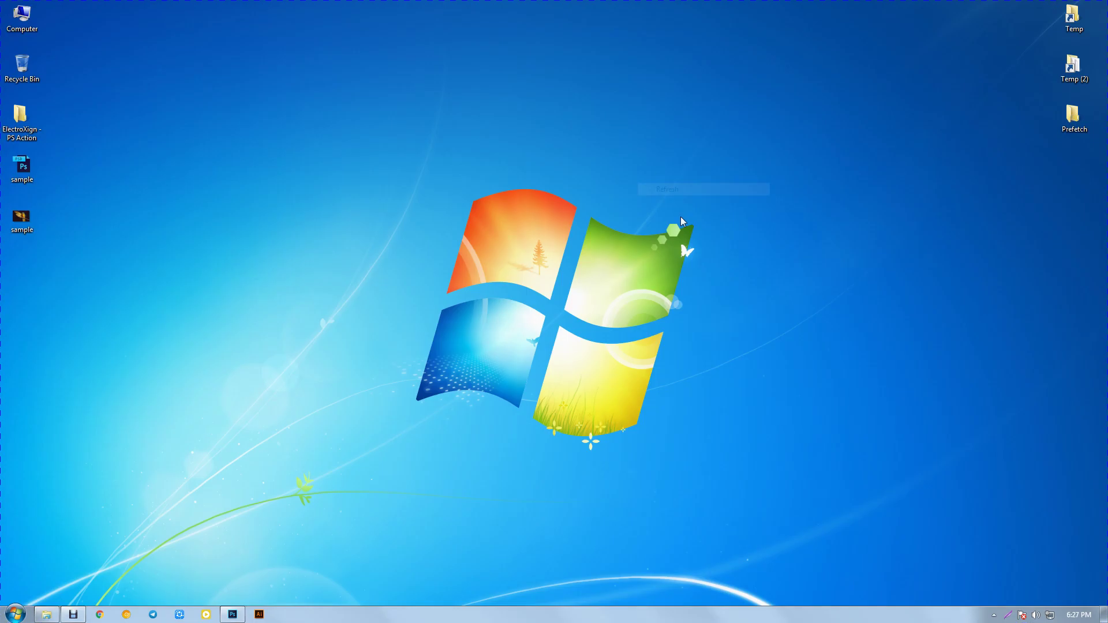
right_click(653, 184)
left_click(681, 222)
right_click(665, 192)
left_click(681, 224)
right_click(637, 197)
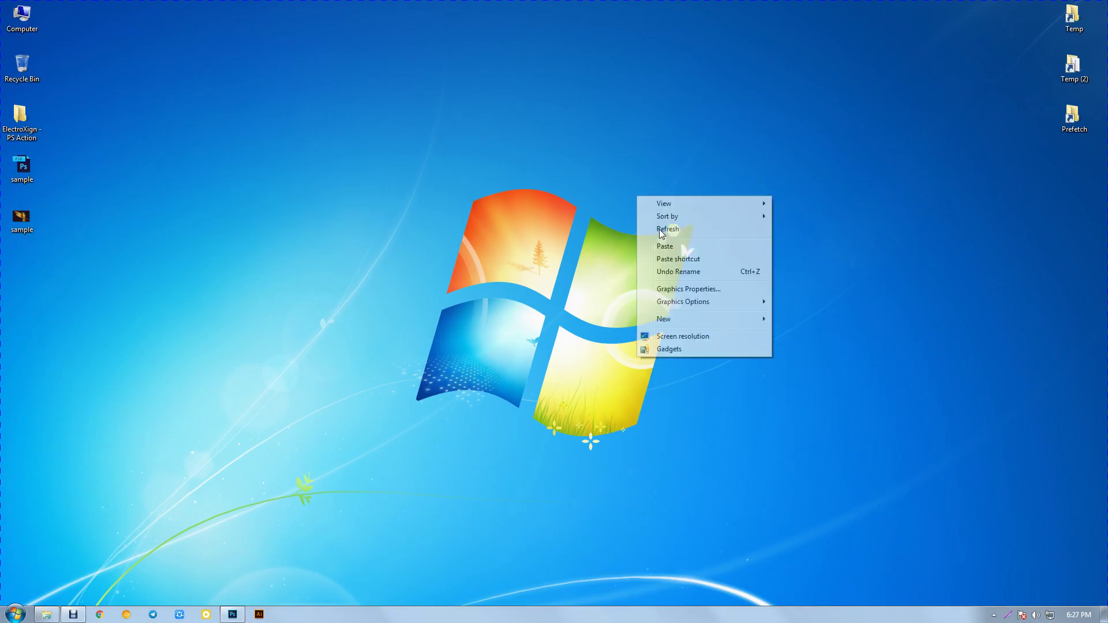
left_click(664, 230)
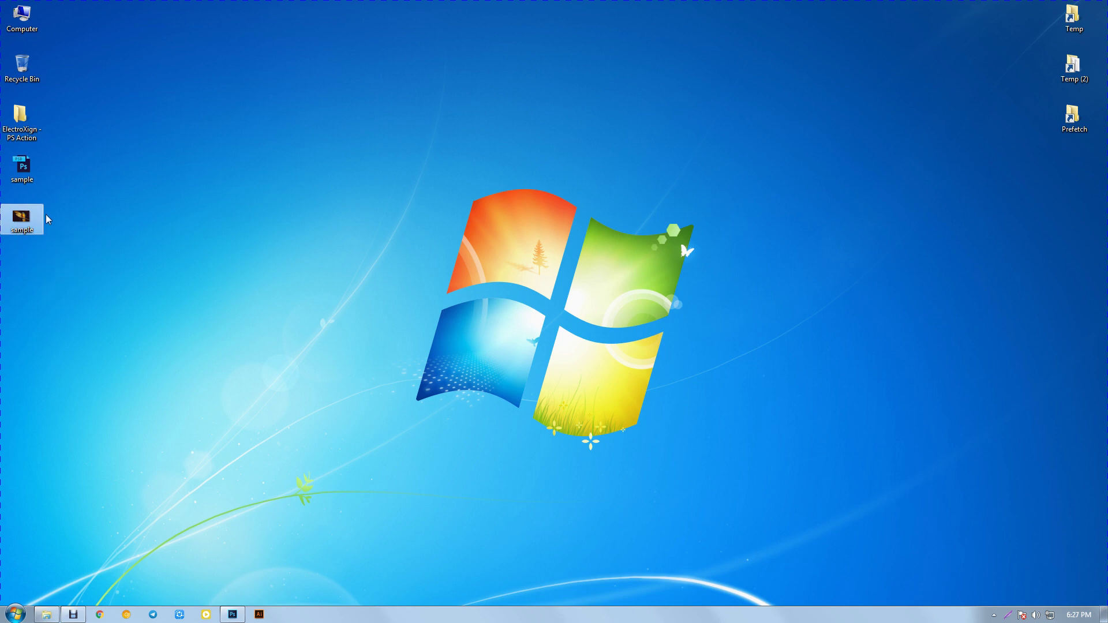
mouse_move(21, 217)
left_mouse_down()
mouse_move(217, 437)
mouse_move(922, 5)
left_mouse_up()
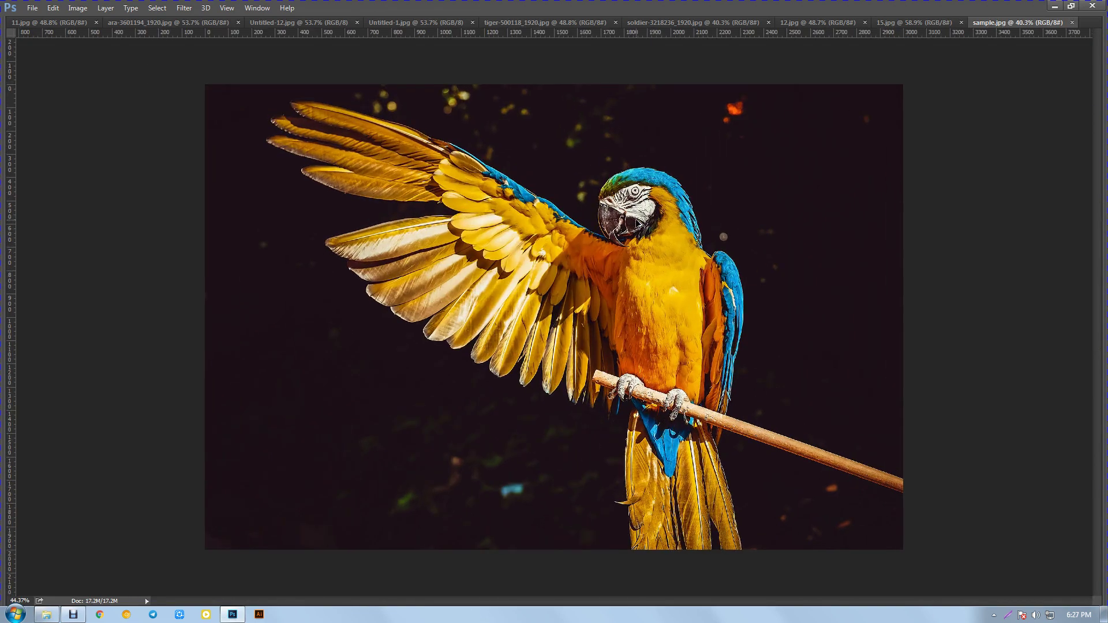
- Zoom in on the macaw photo, restore the side panels, and show the Actions panel
key("ctrl+plus")
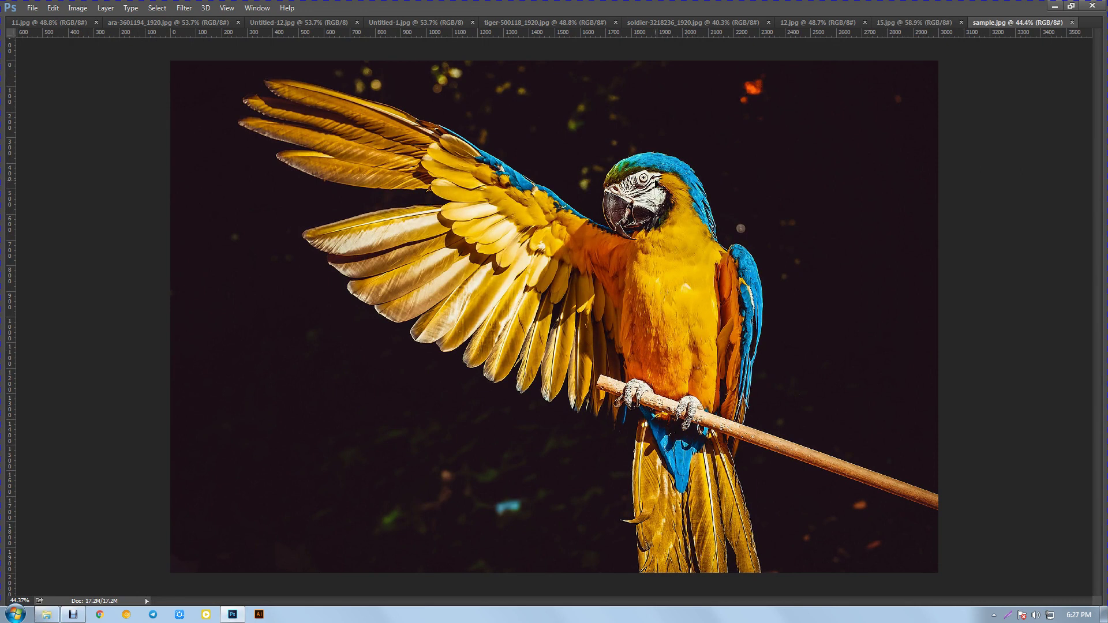
key("Tab")
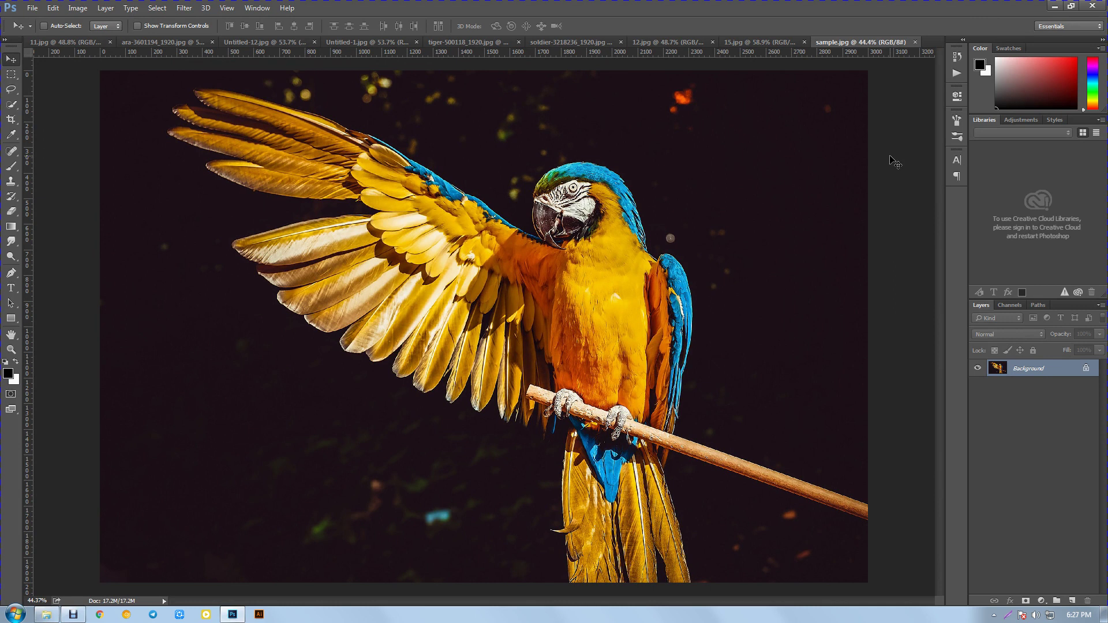
left_click(252, 9)
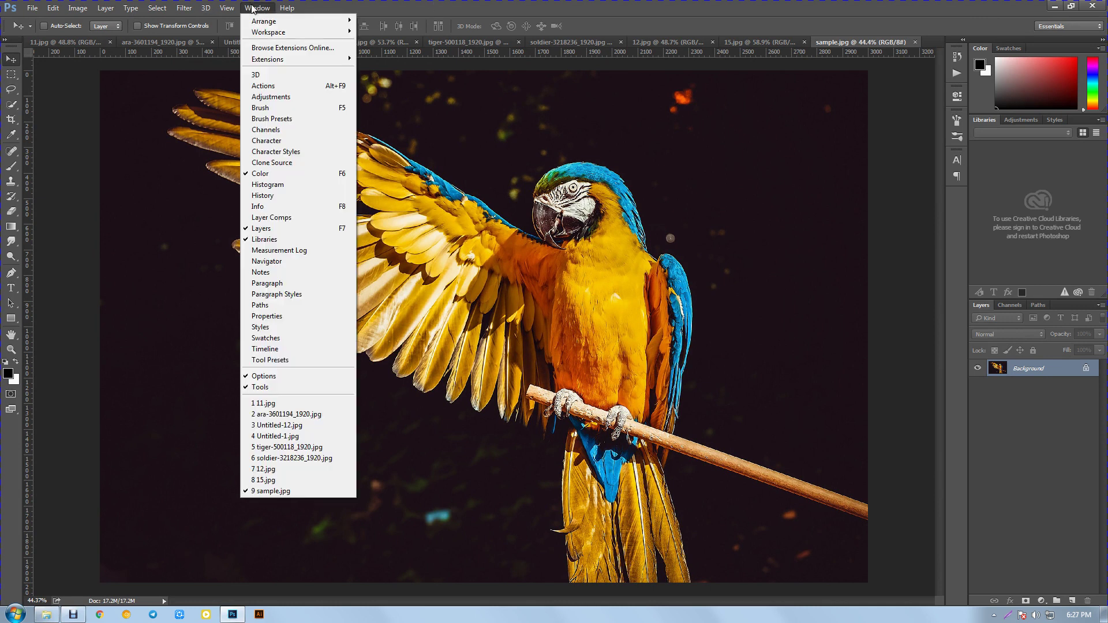
left_click(332, 88)
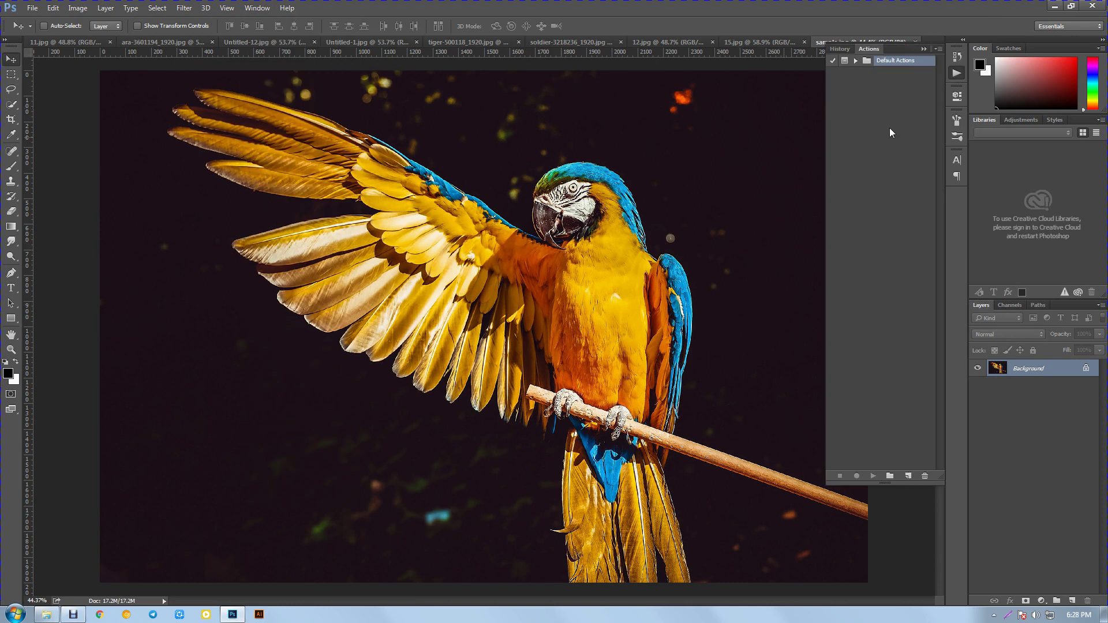
- Load the ElectroXign - PS Action file from its desktop folder via Load Actions
left_click(939, 50)
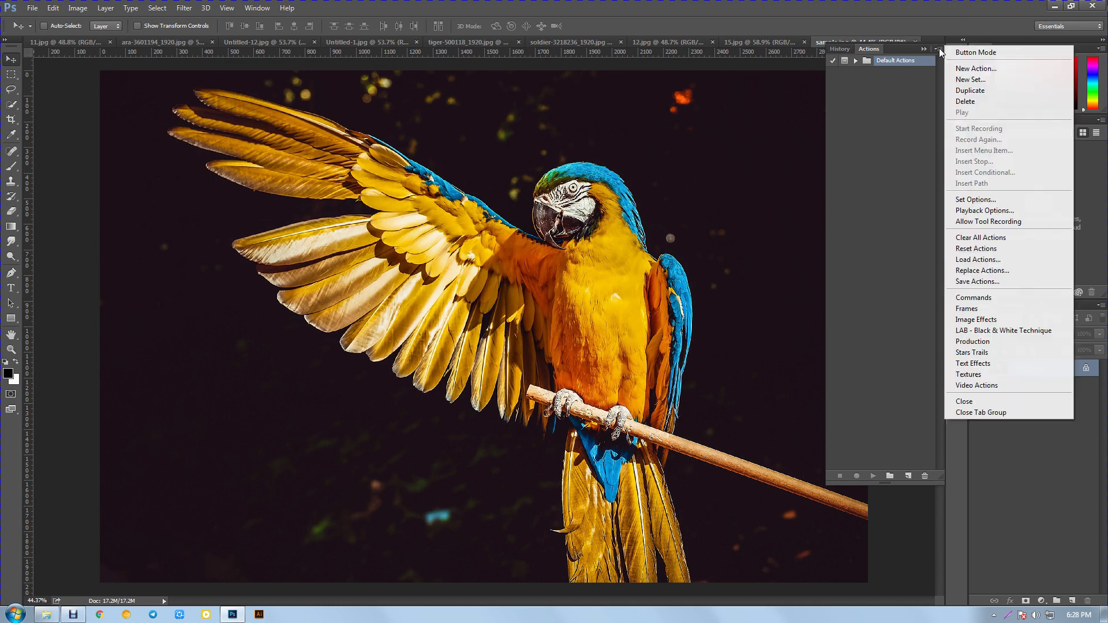
left_click(1009, 260)
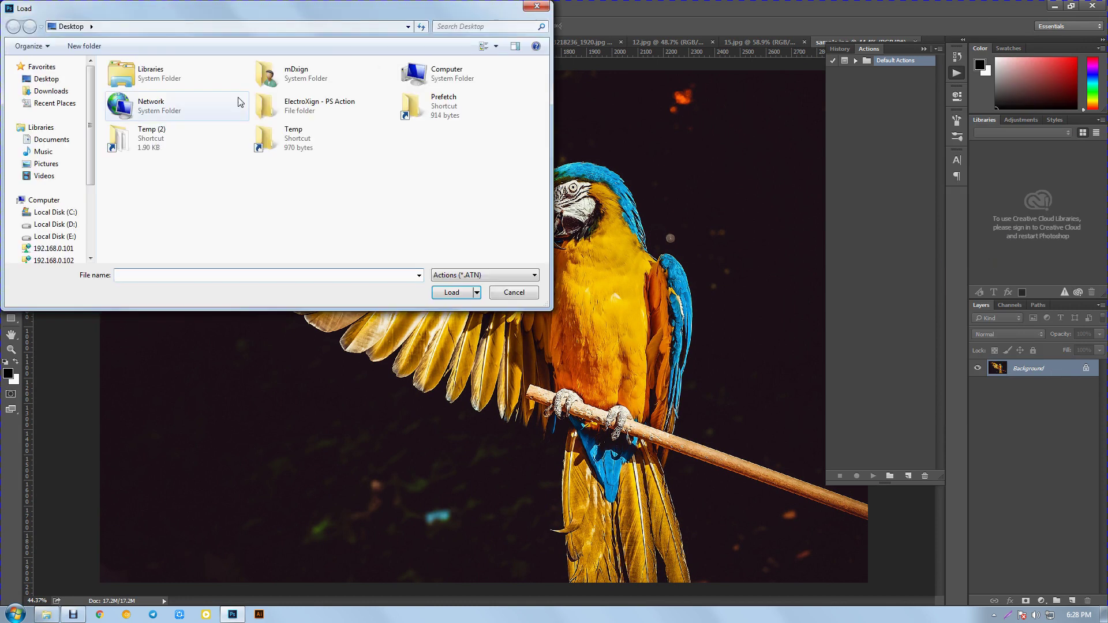
left_click(321, 108)
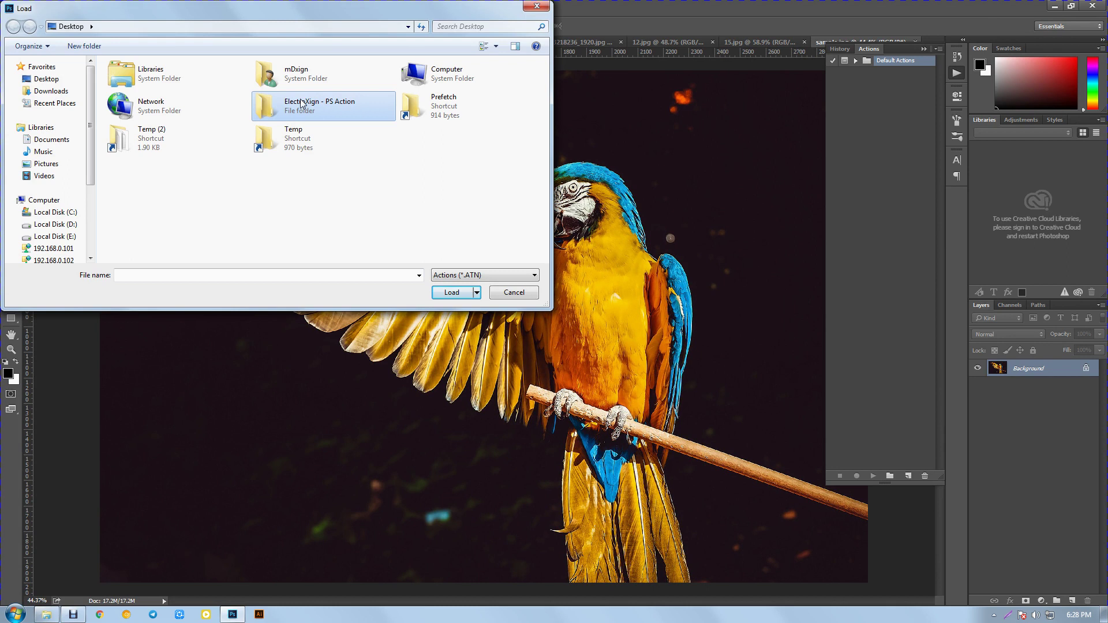
double_click(302, 104)
left_click(206, 81)
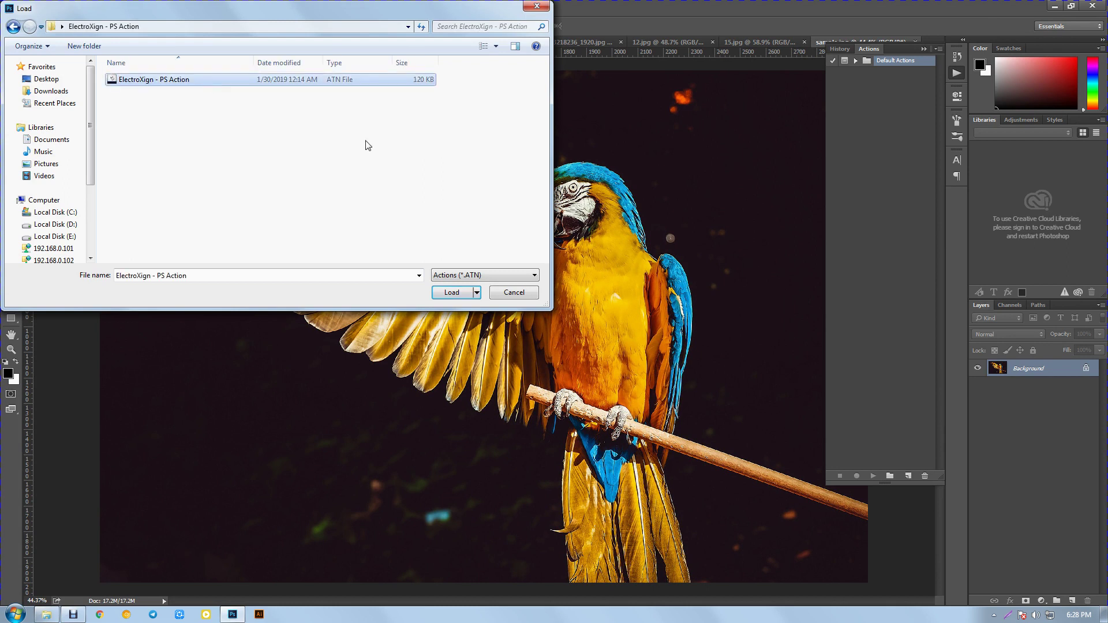
left_click(452, 294)
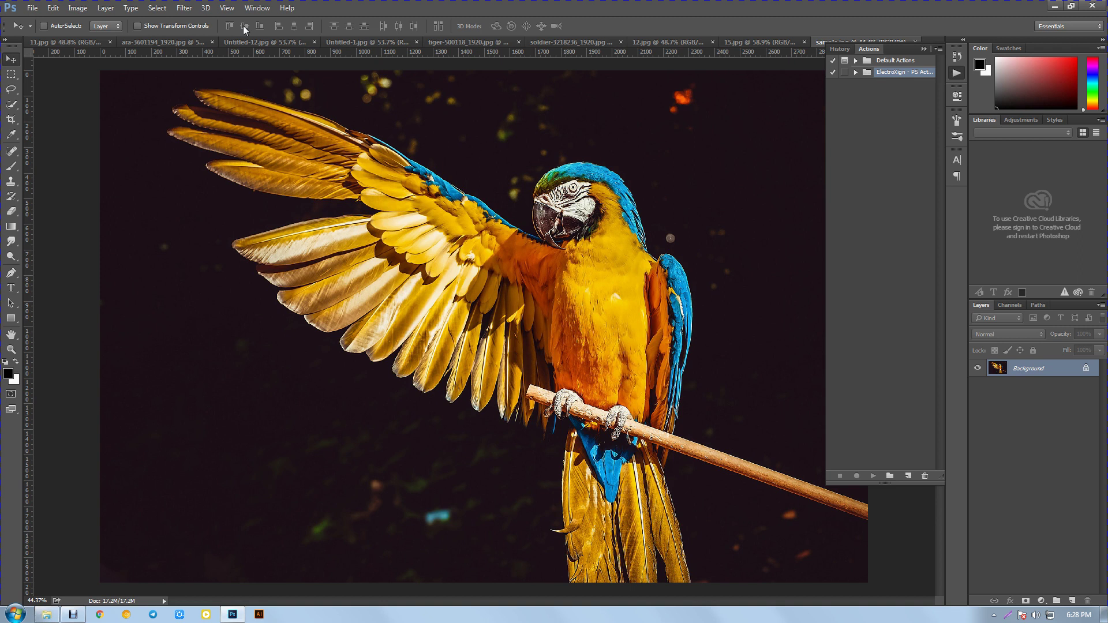
- Open the Preset Manager with Brushes as the preset type
left_click(53, 8)
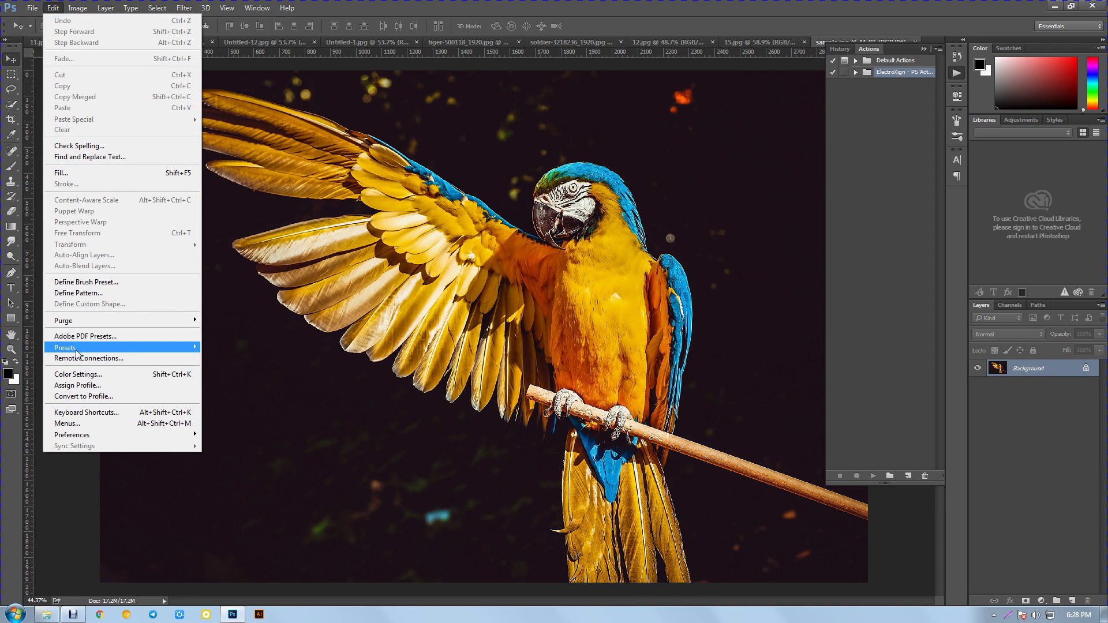
mouse_move(104, 347)
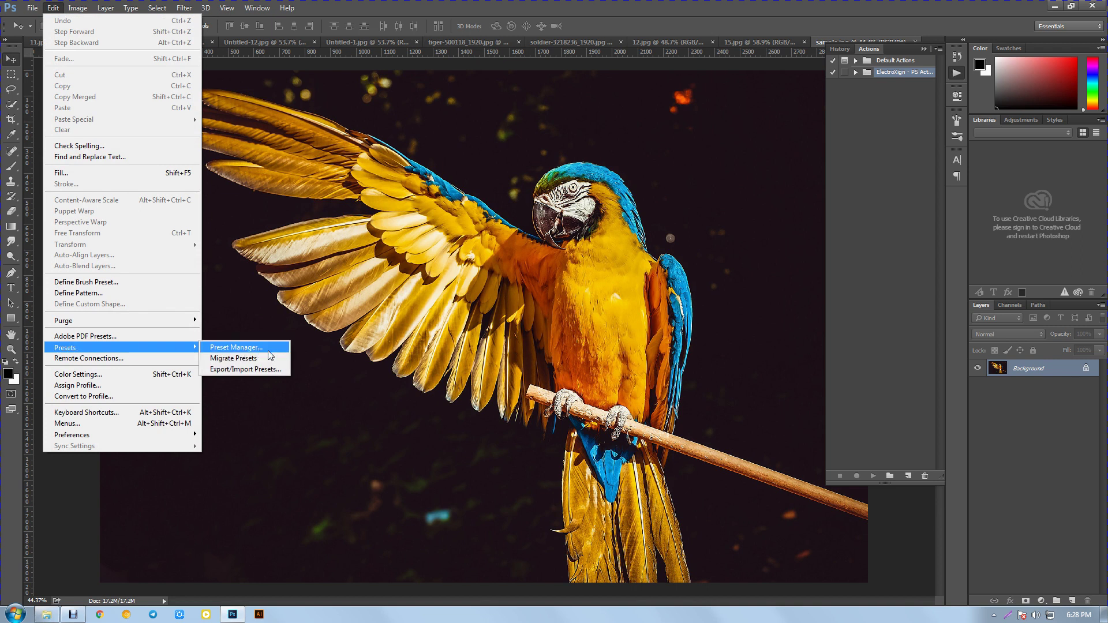
left_click(240, 348)
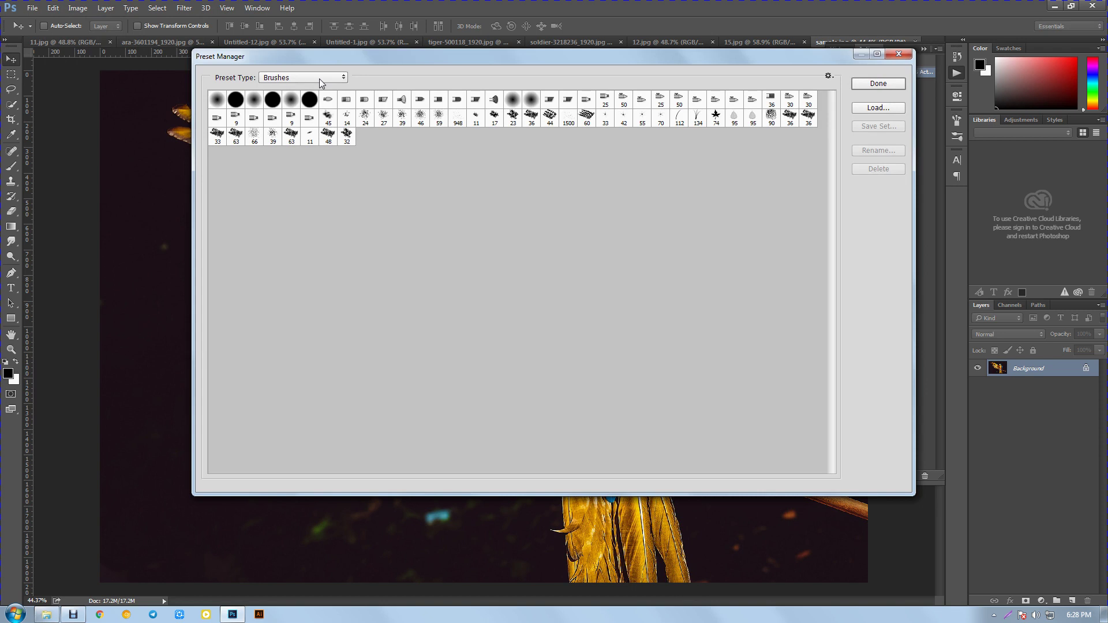
left_click(297, 82)
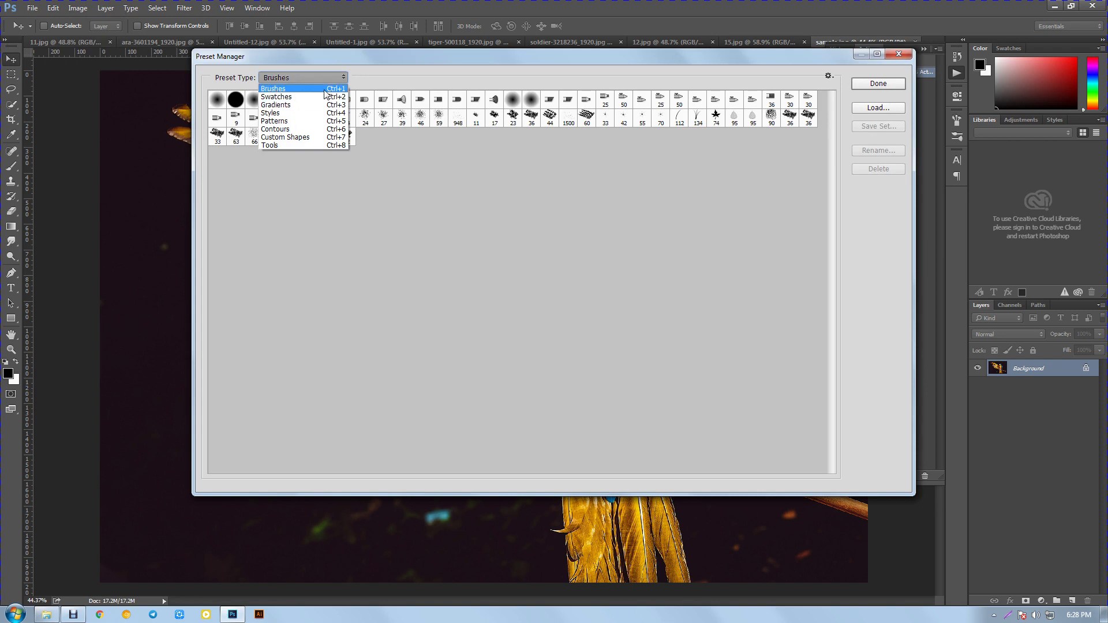
left_click(316, 89)
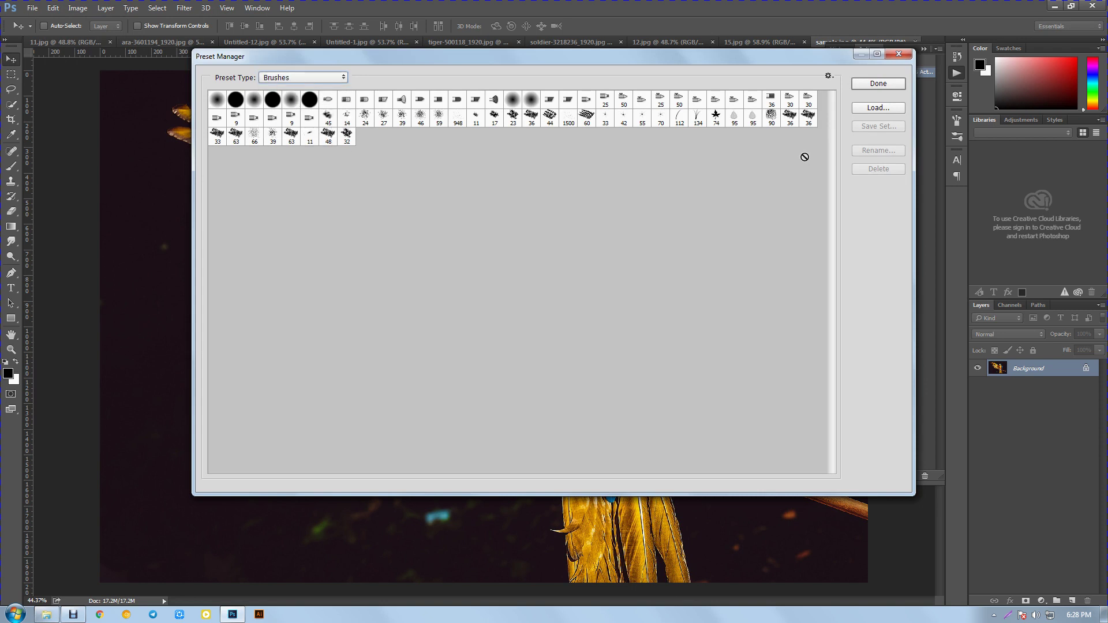
- Load ElectroXign Brushes from the desktop's ElectroXign - PS Action folder and close the manager
left_click(871, 109)
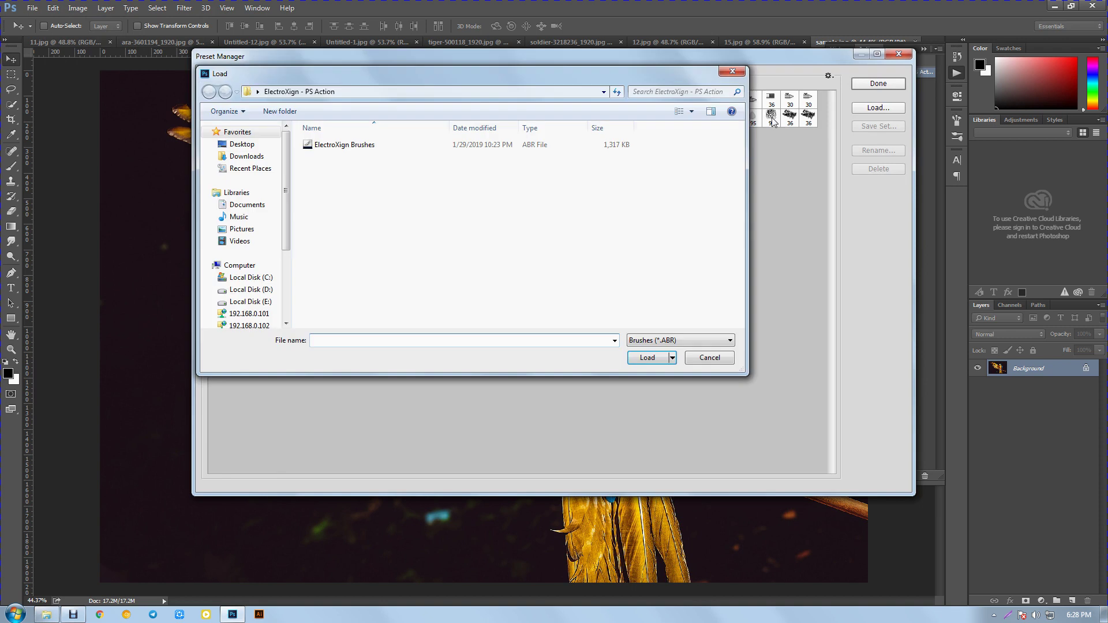
left_click(242, 144)
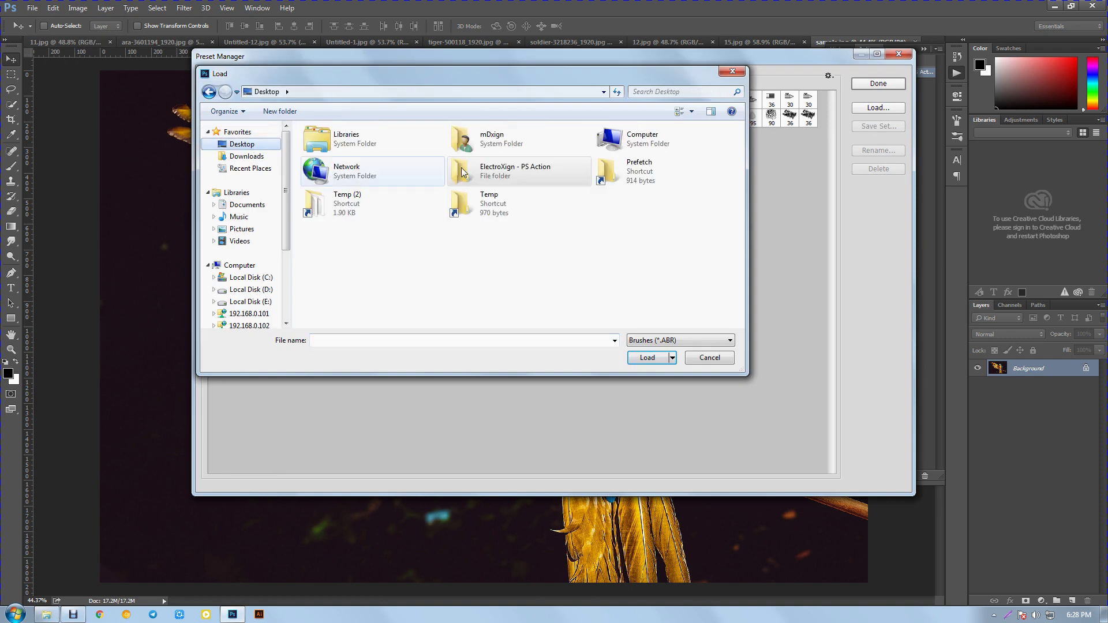
left_click(514, 172)
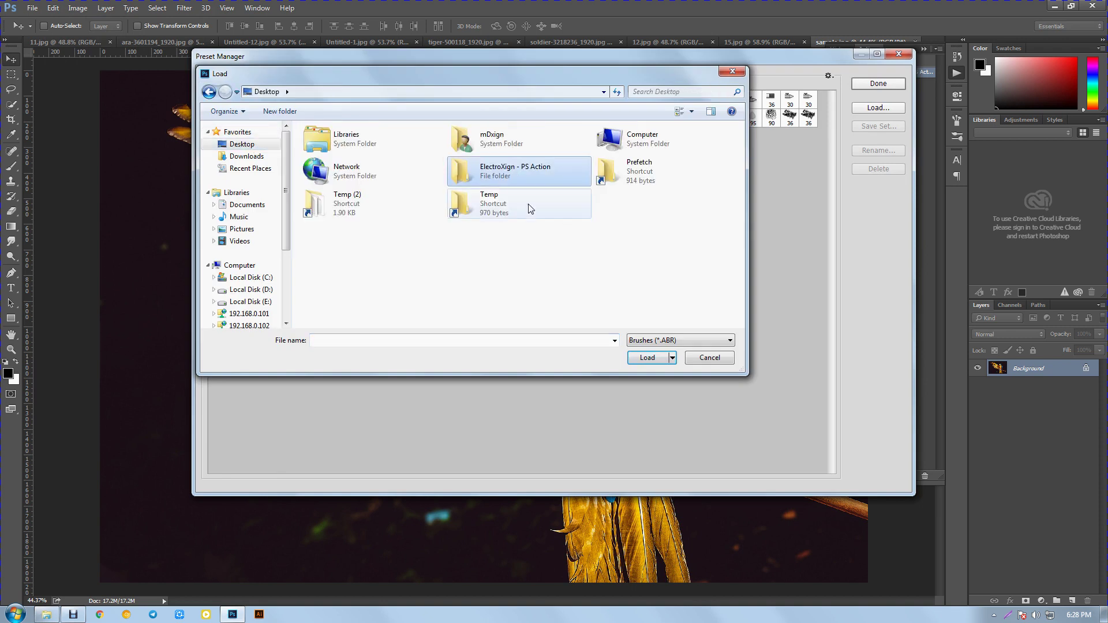
double_click(501, 174)
left_click(374, 149)
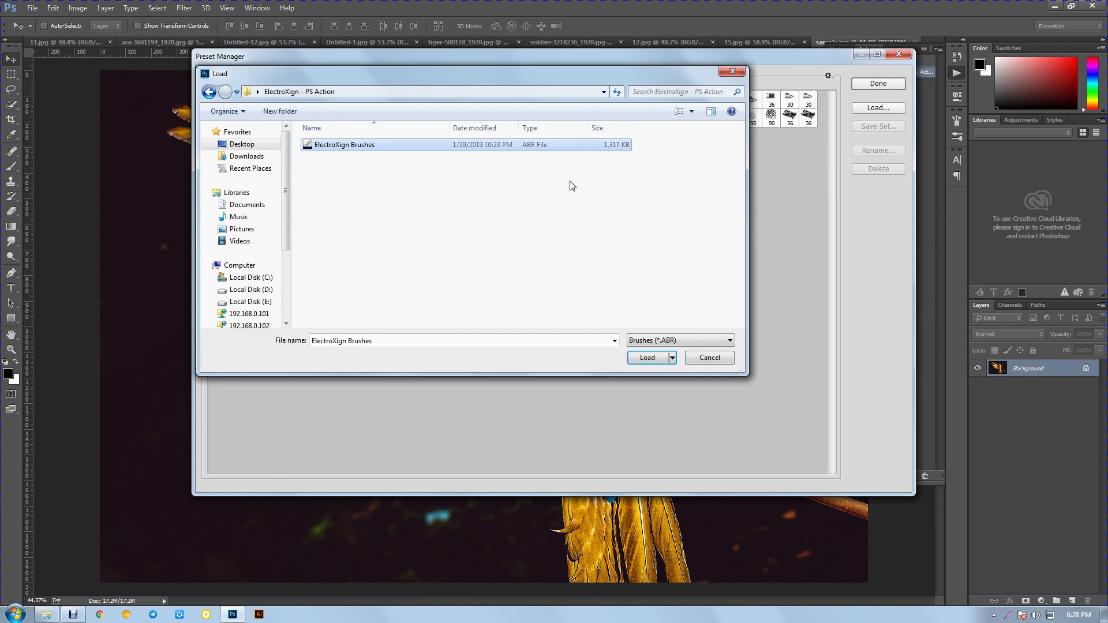
left_click(654, 358)
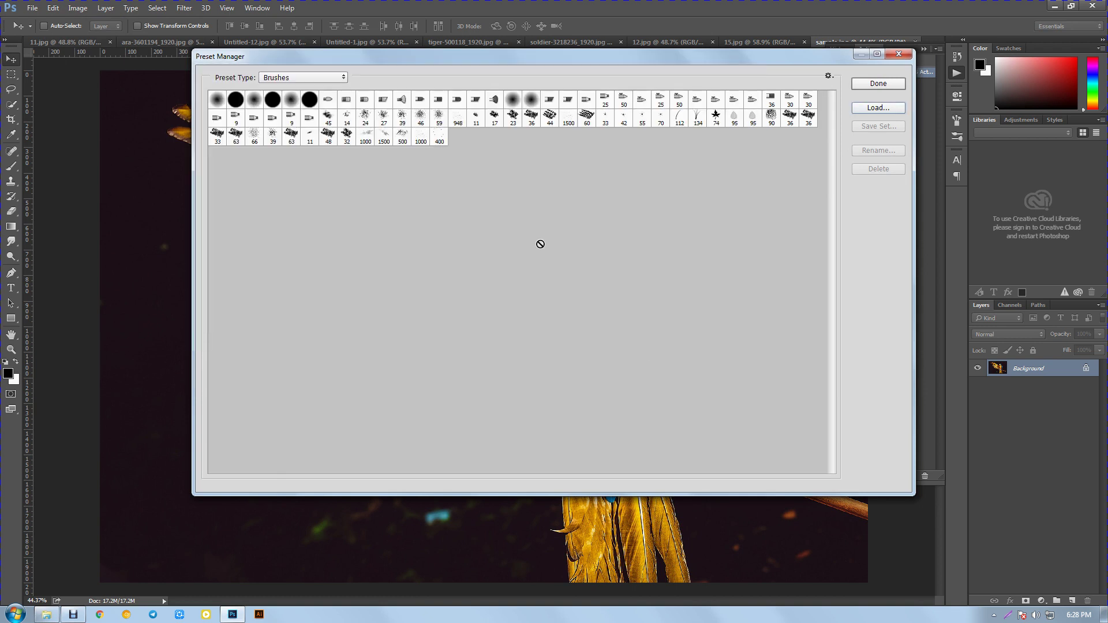
left_click(871, 84)
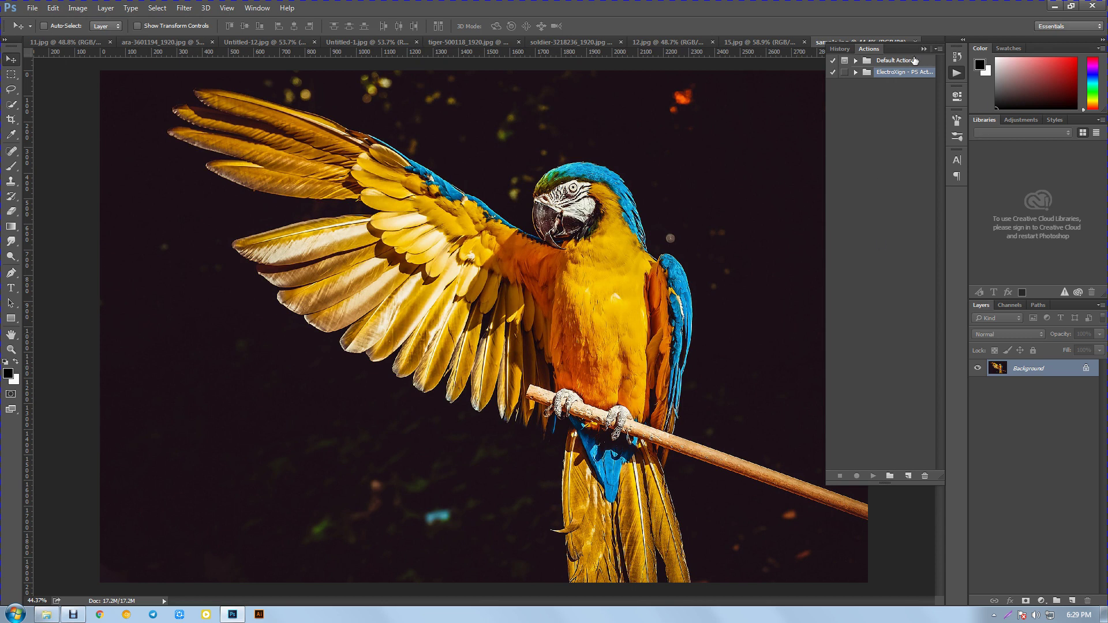
- Unlock the Background layer and resize the image to 3000 × 2000 px at 300 ppi
left_click(1086, 369)
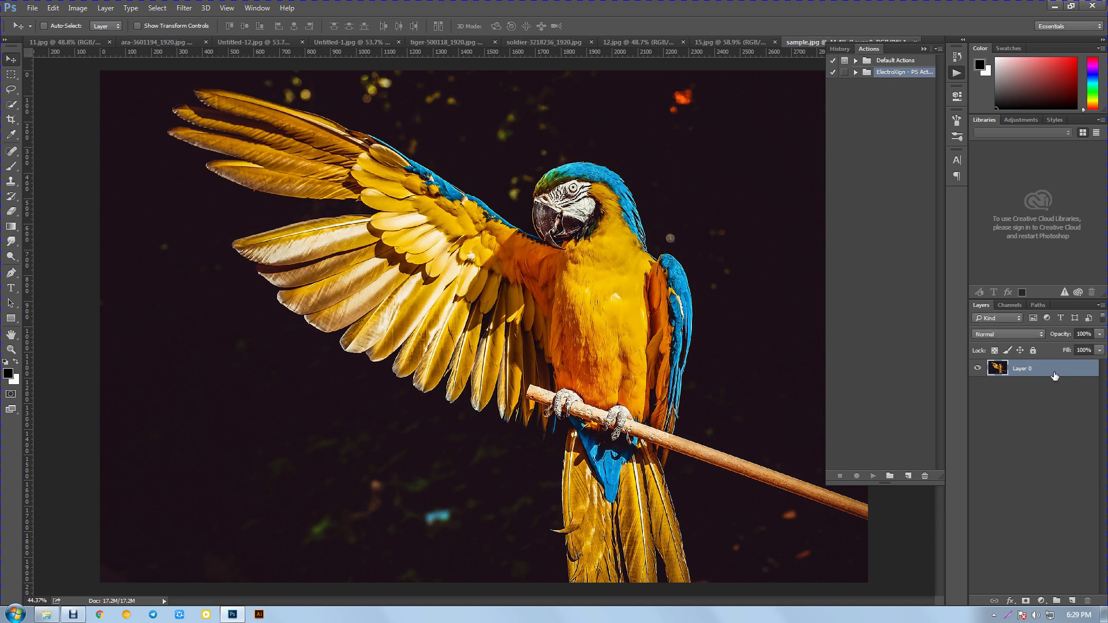
left_click(105, 8)
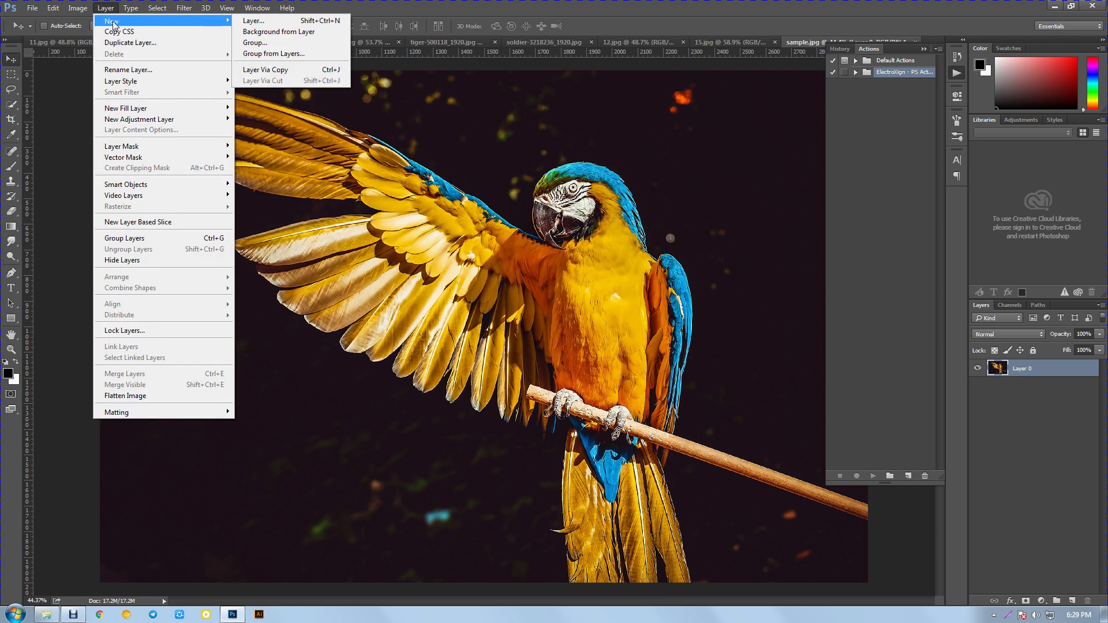
mouse_move(78, 9)
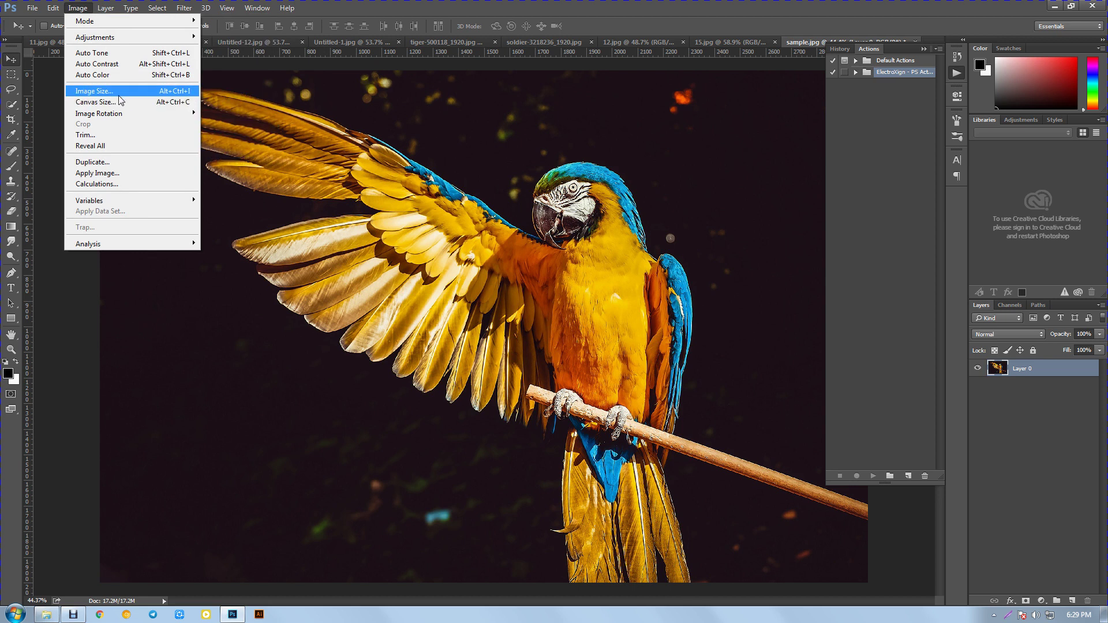
left_click(100, 94)
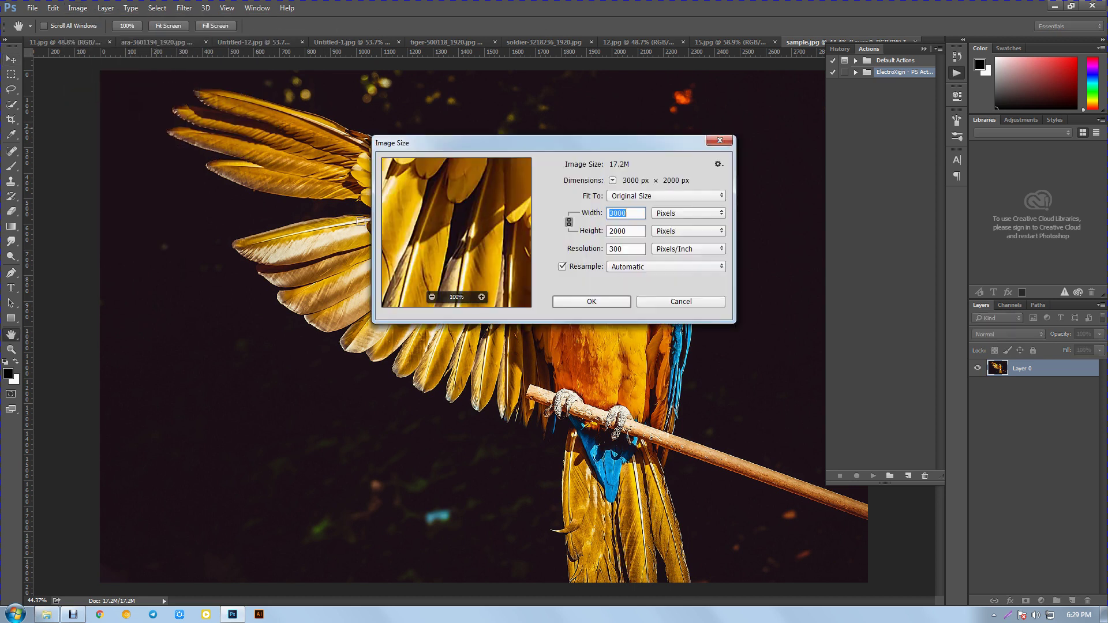
left_click(607, 248)
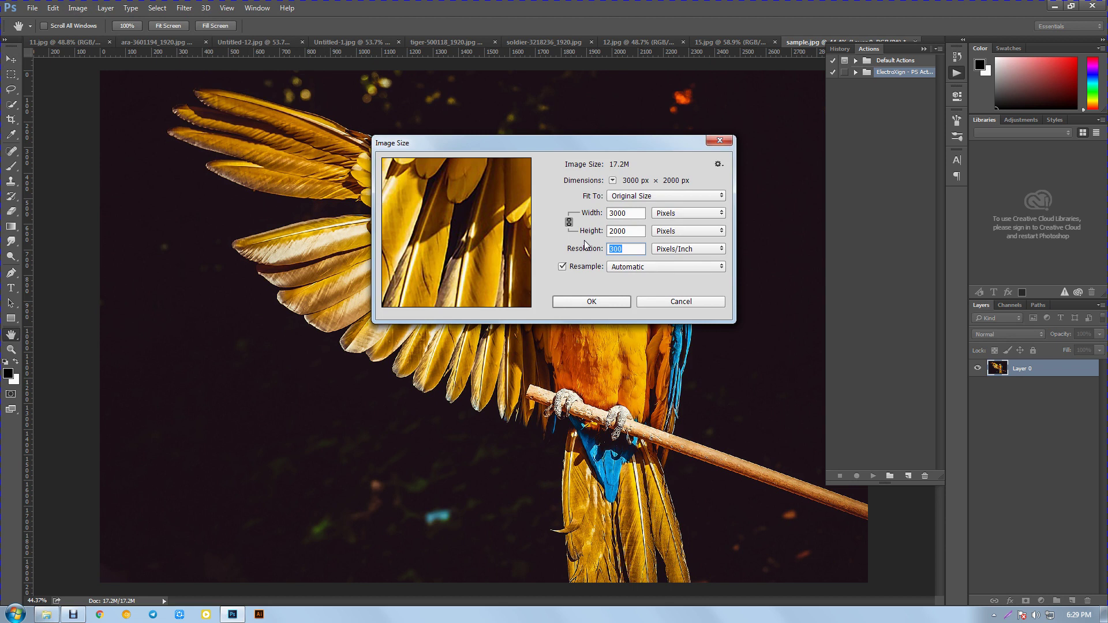
type("300")
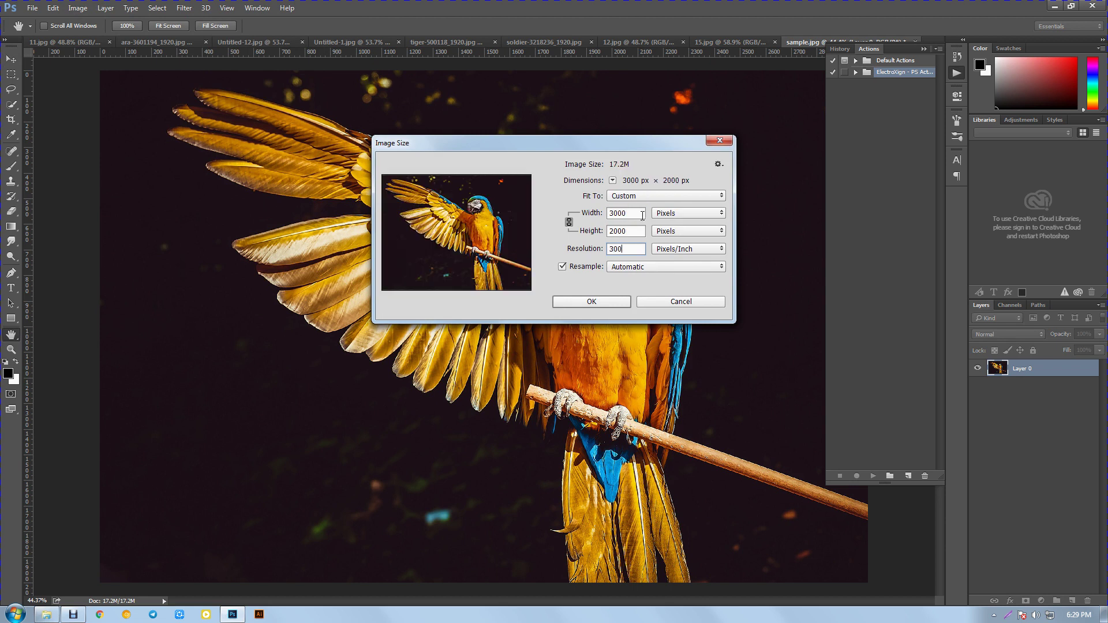
left_click(612, 213)
type("300")
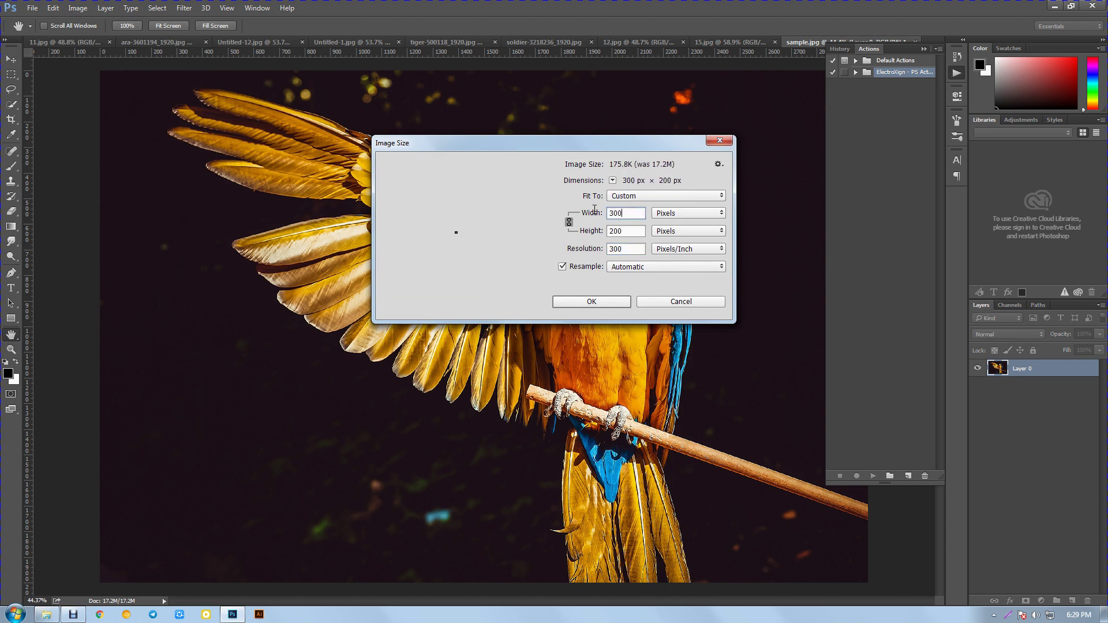
type("0")
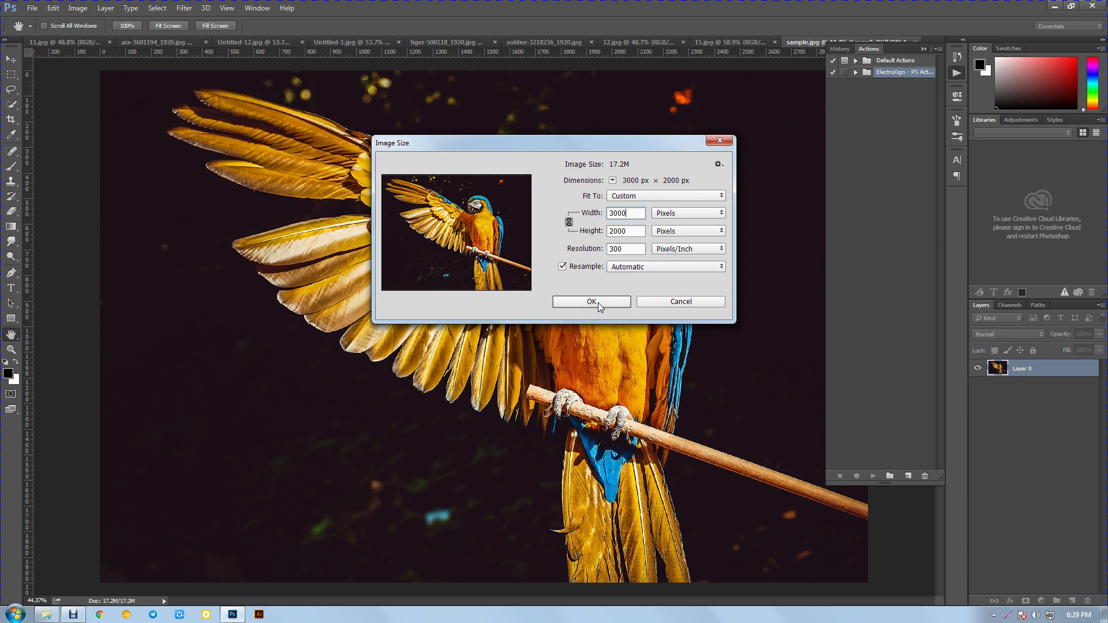
left_click(597, 303)
left_click(105, 8)
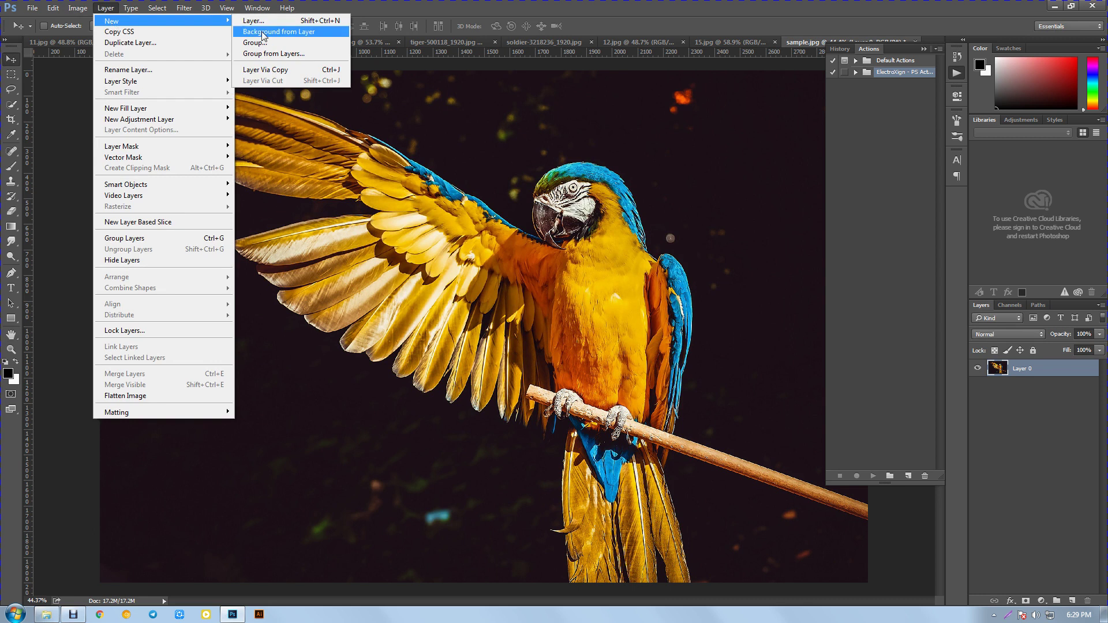
- Convert Layer 0 into a Background layer and add an empty layer named brush
mouse_move(130, 19)
left_click(310, 36)
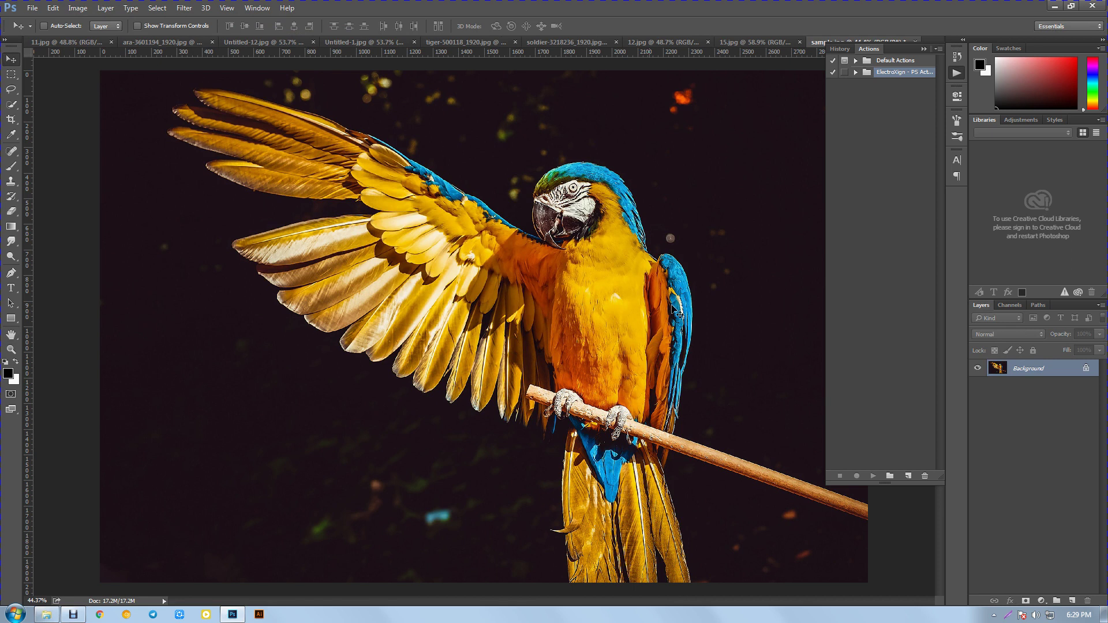
left_click(107, 10)
mouse_move(121, 20)
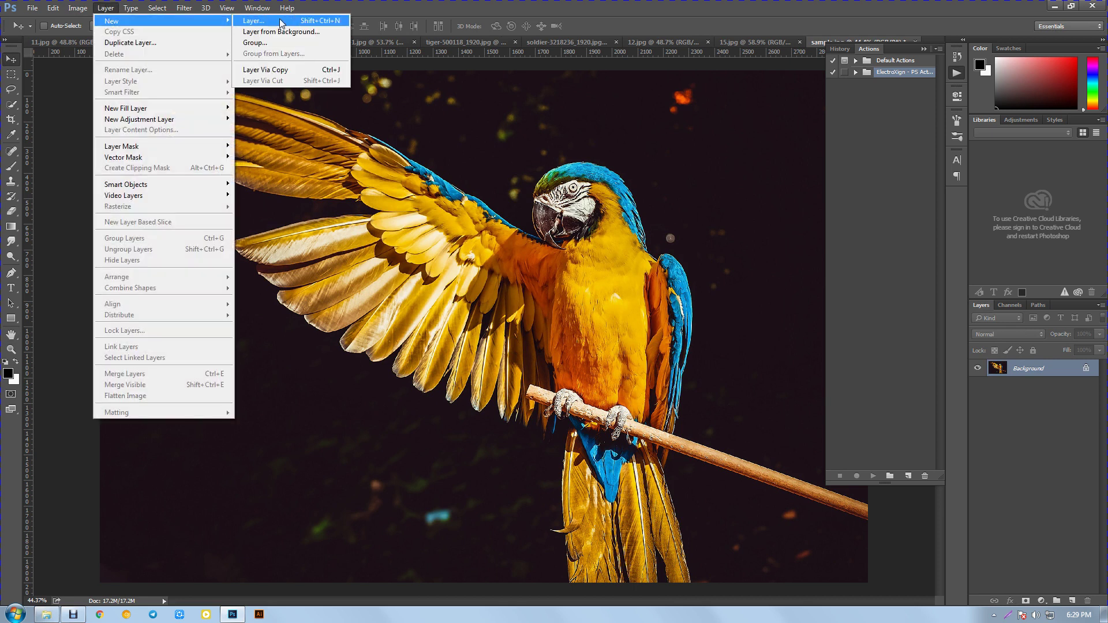
left_click(253, 21)
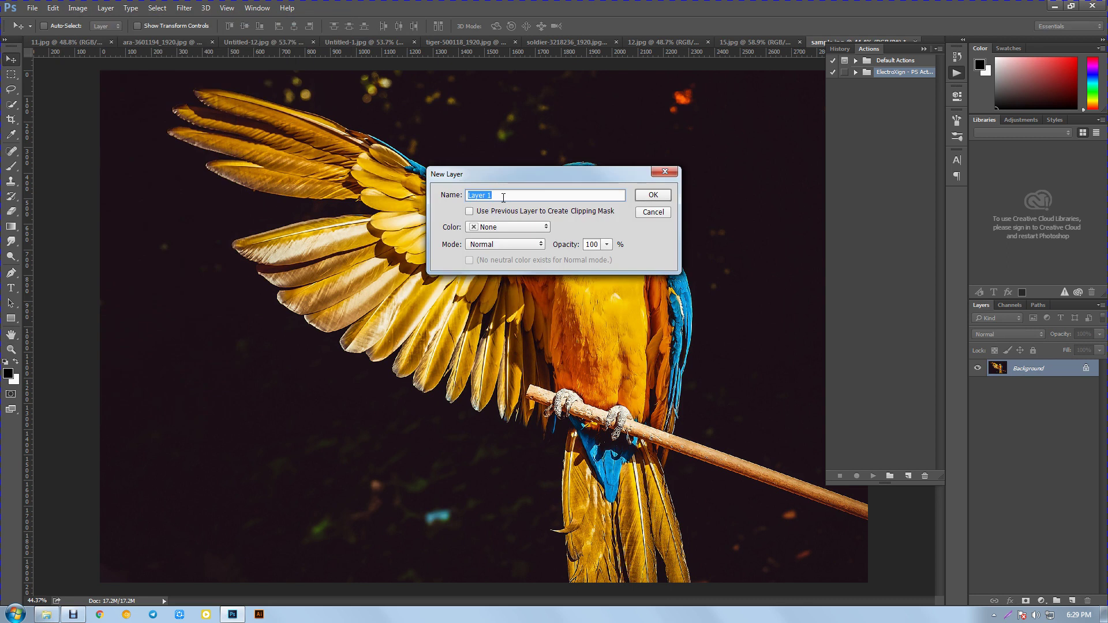
type("brush")
double_click(503, 197)
left_click(503, 197)
double_click(504, 197)
left_click(503, 197)
left_click(655, 195)
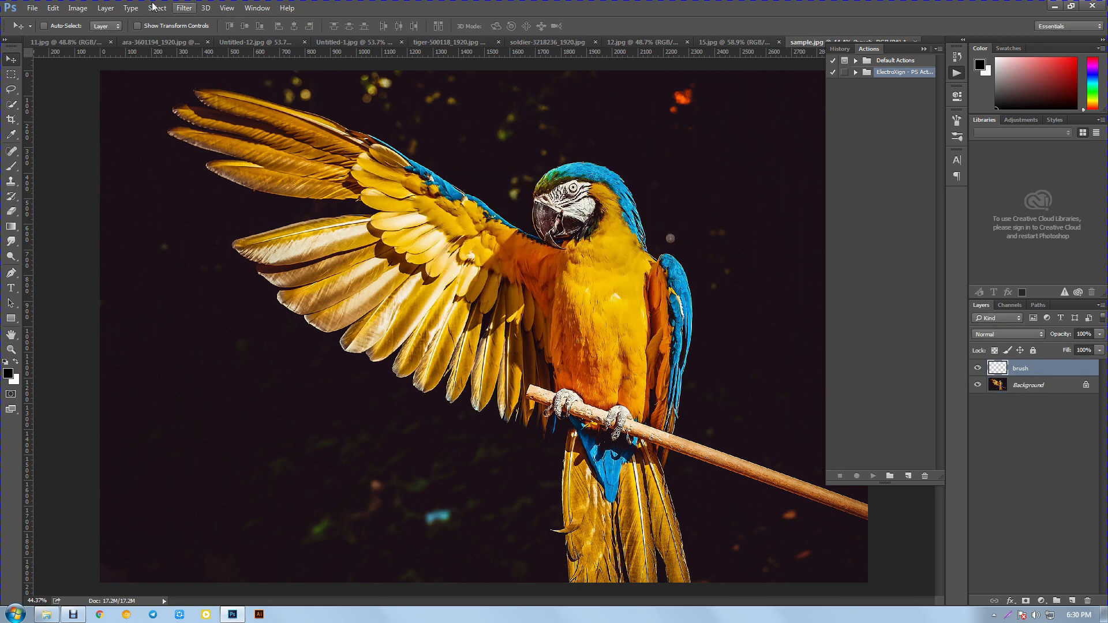
- Add a second empty layer named flash_area above it
left_click(106, 8)
mouse_move(113, 19)
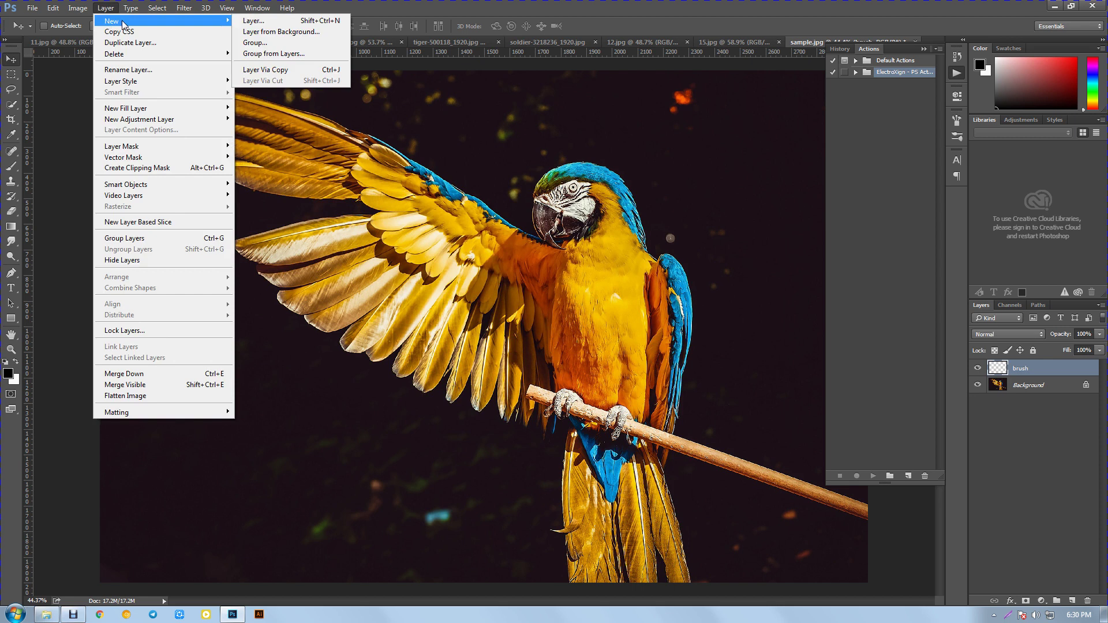
left_click(279, 24)
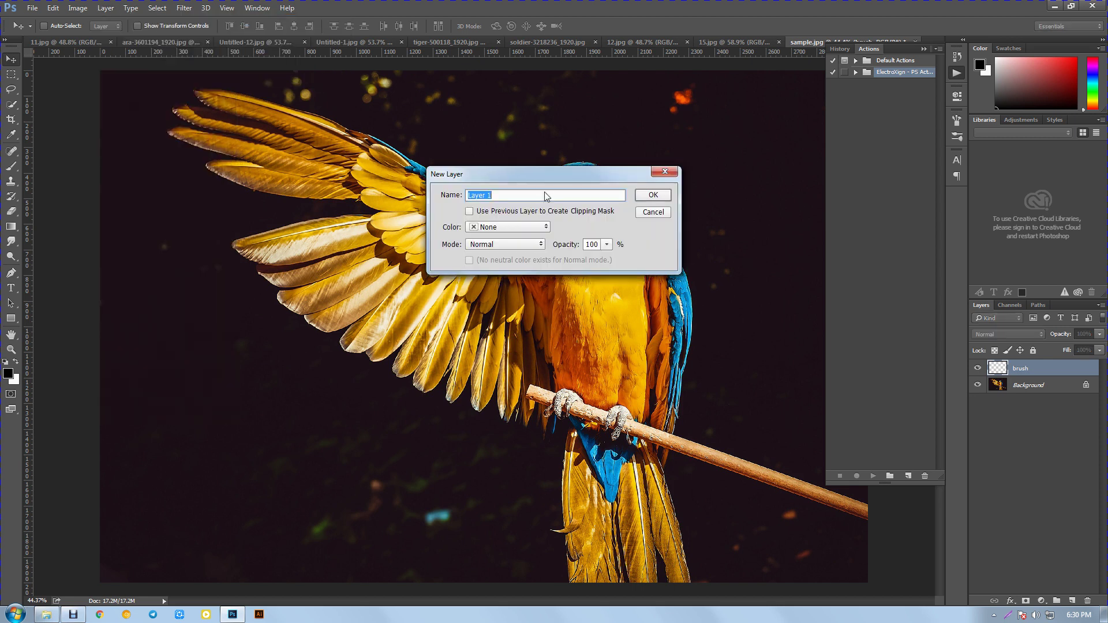
type("flash_area")
double_click(527, 198)
left_click(527, 198)
double_click(527, 198)
left_click(527, 198)
double_click(527, 198)
left_click(664, 197)
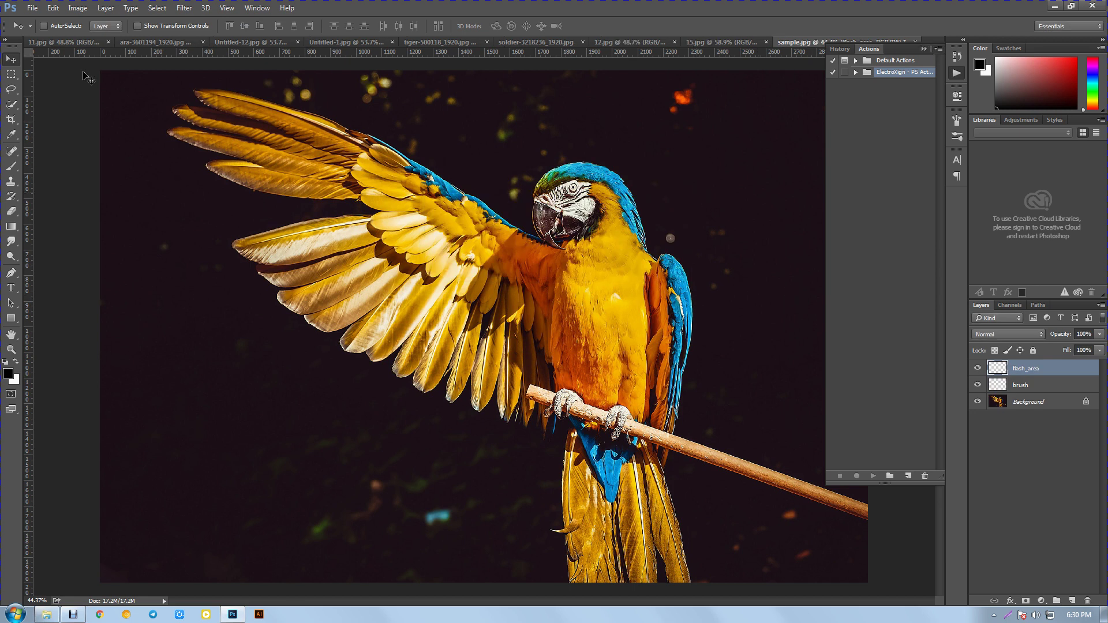
- Choose a hard round brush at 100 px size with 58% hardness
left_click(14, 168)
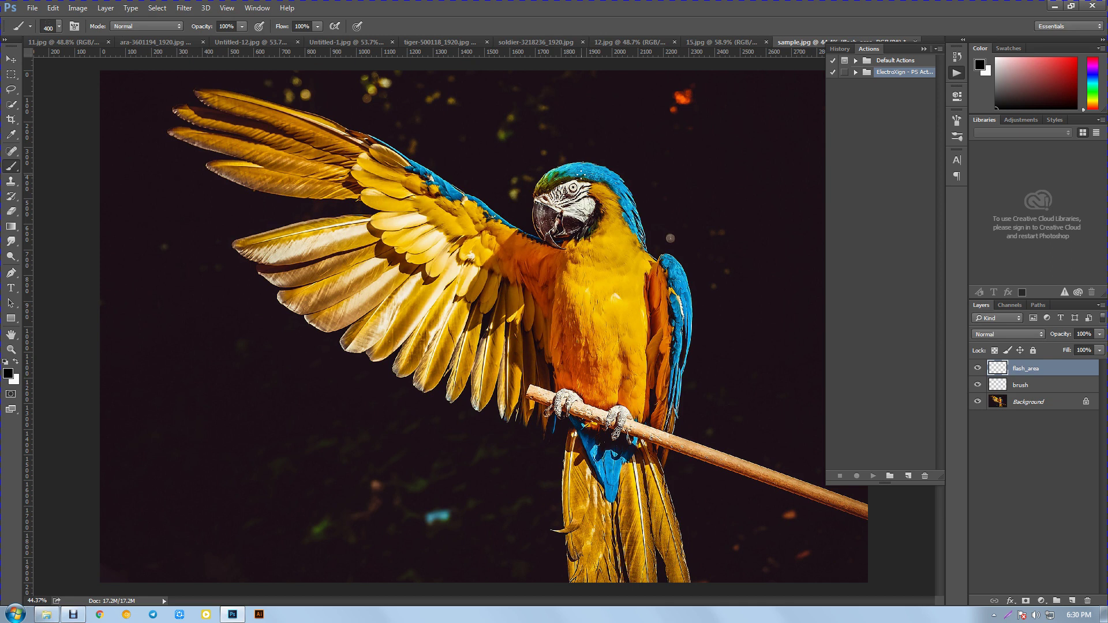
left_click(32, 8)
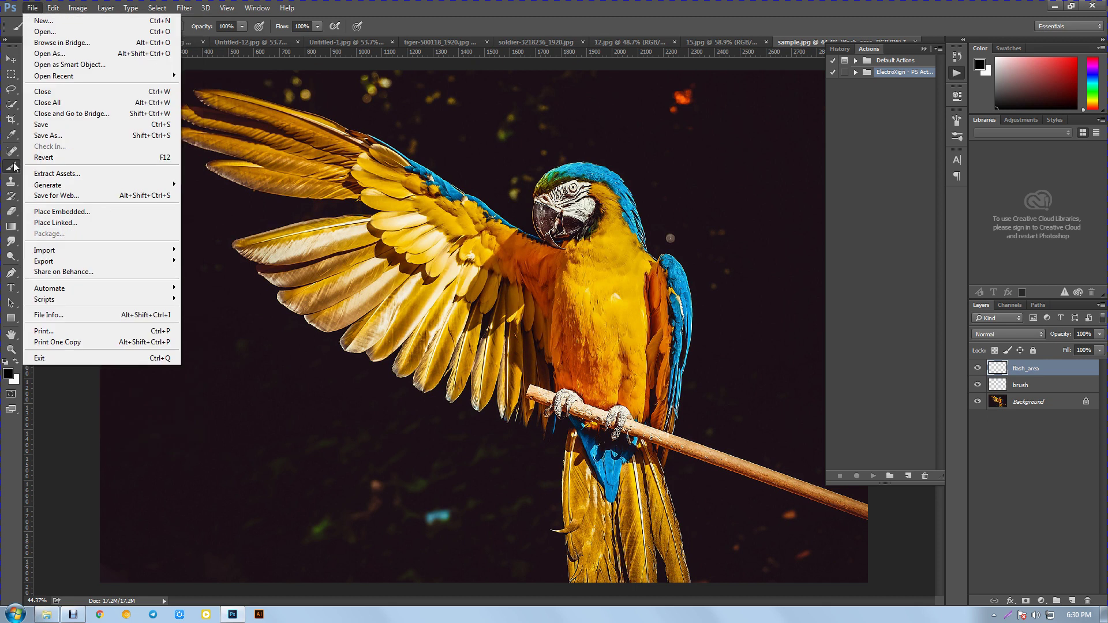
left_click(13, 168)
left_click(52, 25)
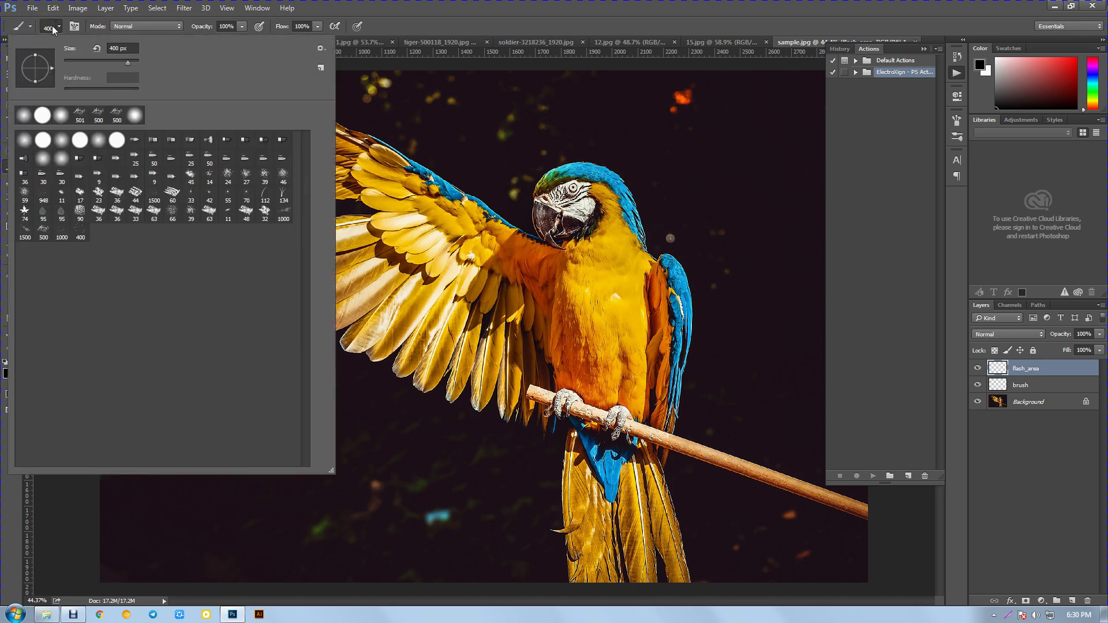
left_click(43, 141)
left_click_drag(128, 62, 100, 63)
key("Tab")
left_click(110, 90)
- Raise the brush opacity to 100% and make the brush layer active
left_click(242, 26)
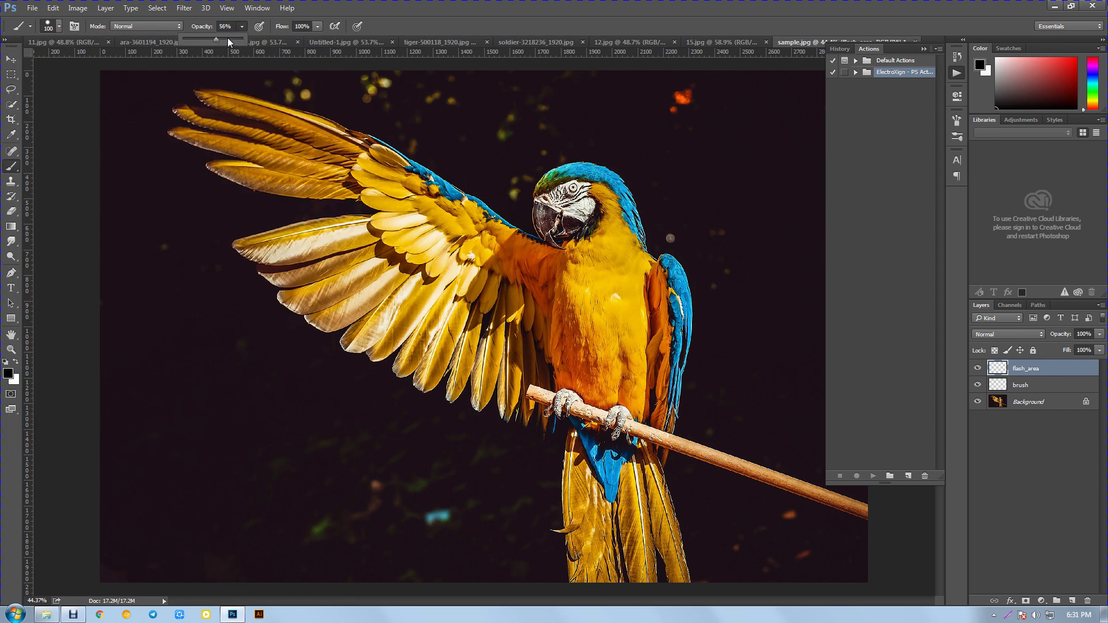
left_click_drag(246, 38, 331, 38)
left_click(318, 27)
left_click(466, 12)
left_click(1021, 388)
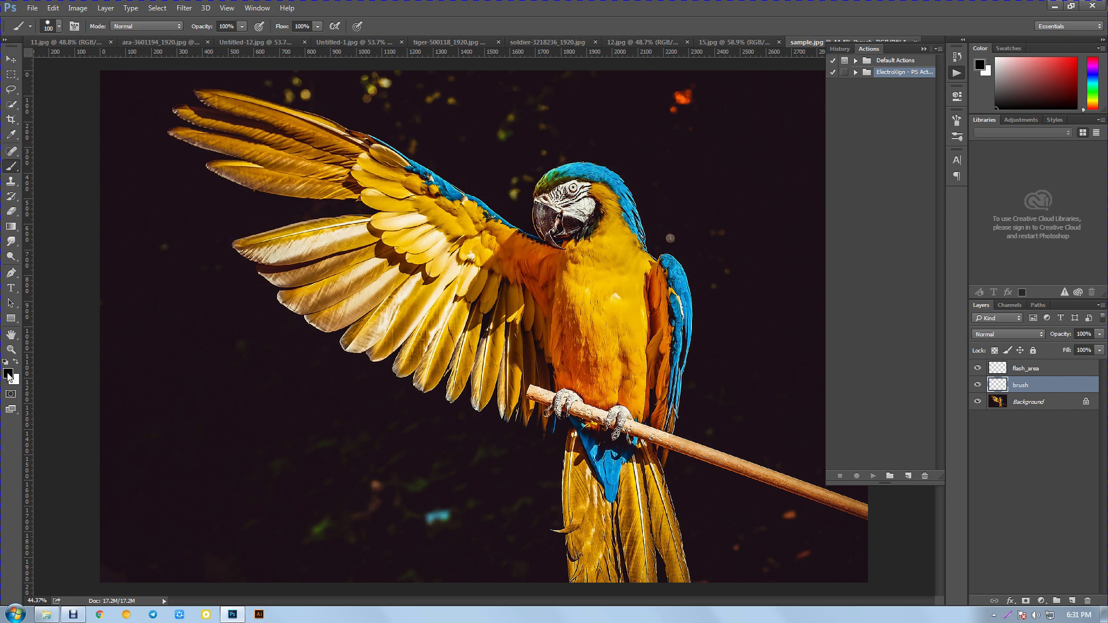
- Set the foreground colour to red ff0000 and paint over the parrot's head, top wing and wing tip
left_click(8, 375)
left_click(862, 271)
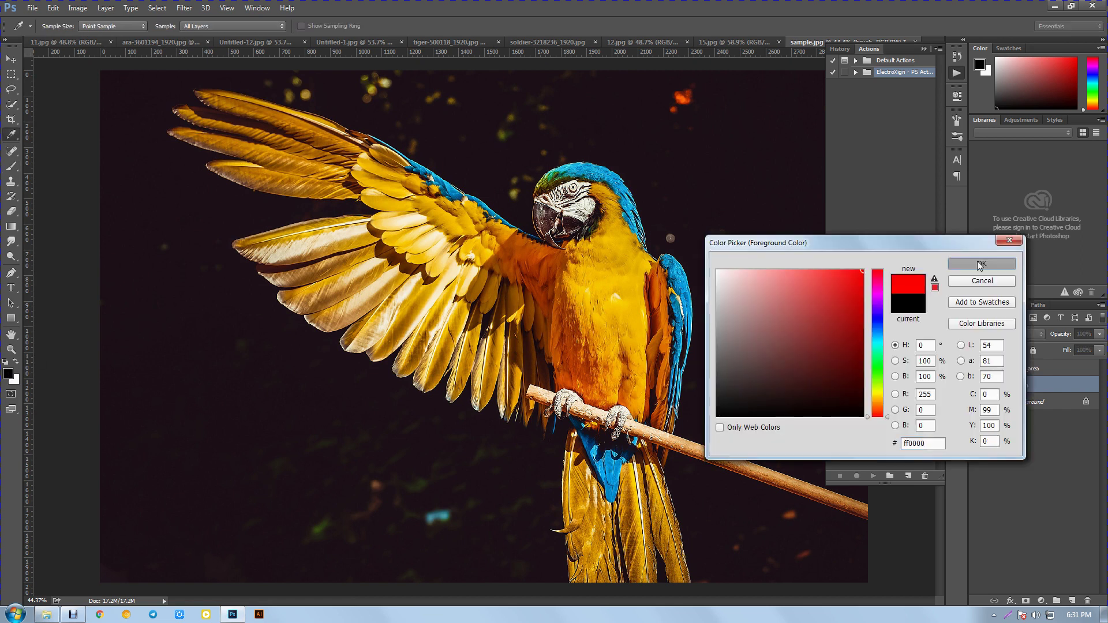
left_click(982, 264)
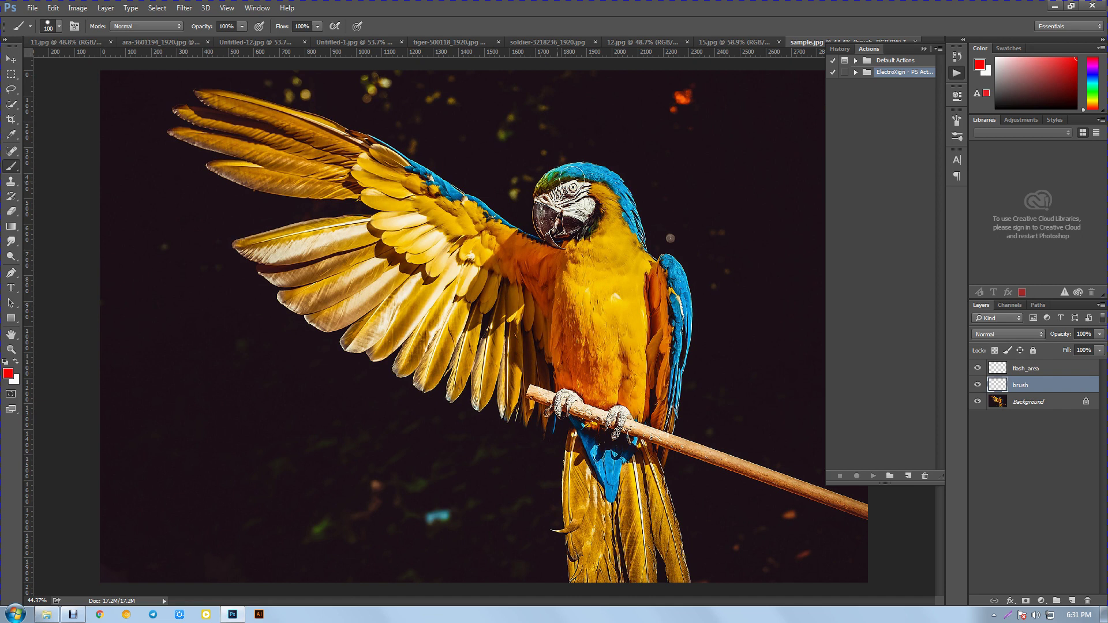
mouse_move(572, 179)
left_mouse_down()
mouse_move(609, 184)
mouse_move(626, 232)
mouse_move(664, 268)
mouse_move(665, 401)
mouse_move(646, 485)
left_mouse_up()
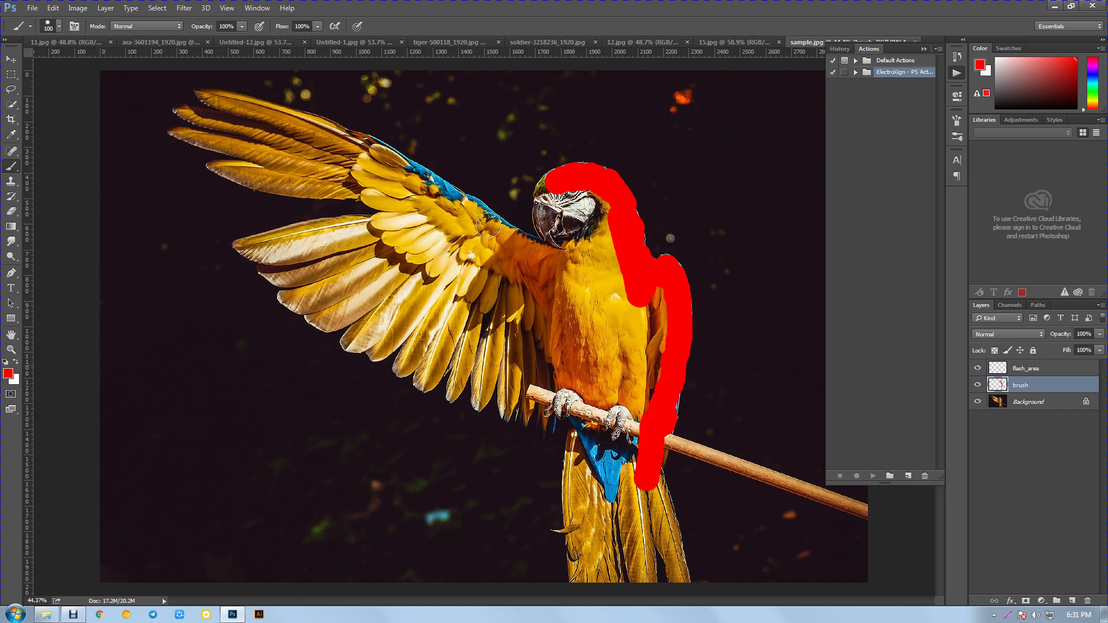
mouse_move(208, 103)
left_mouse_down()
mouse_move(364, 148)
mouse_move(557, 254)
mouse_move(545, 179)
left_mouse_up()
left_click(193, 110)
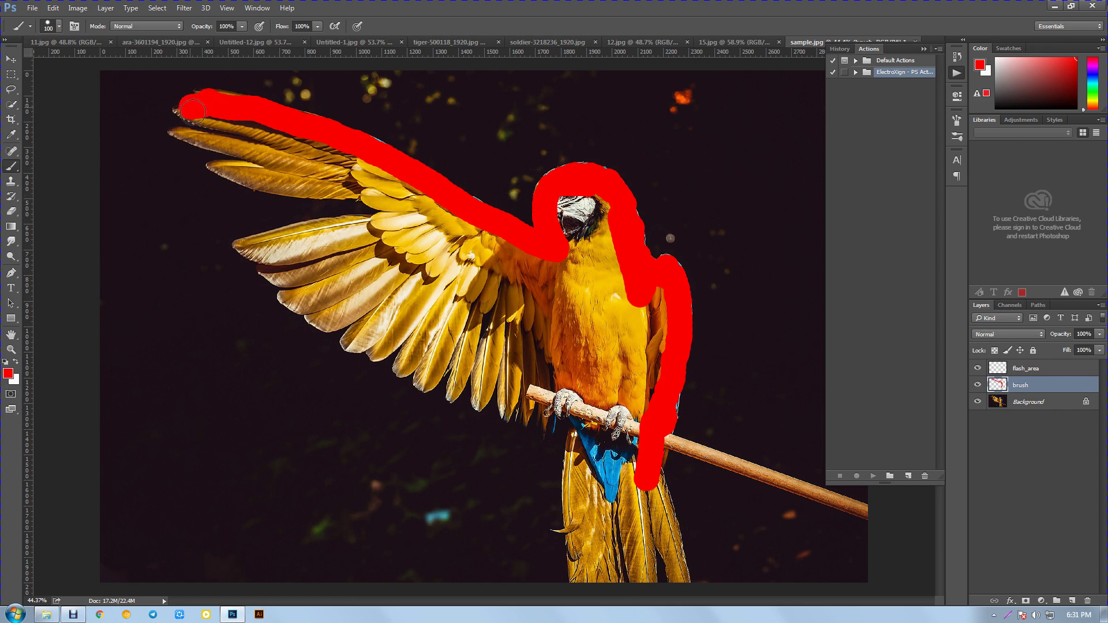
mouse_move(192, 110)
left_mouse_down()
mouse_move(234, 130)
mouse_move(185, 133)
mouse_move(274, 151)
mouse_move(217, 164)
mouse_move(277, 168)
mouse_move(268, 181)
mouse_move(358, 182)
mouse_move(272, 193)
mouse_move(422, 189)
left_mouse_up()
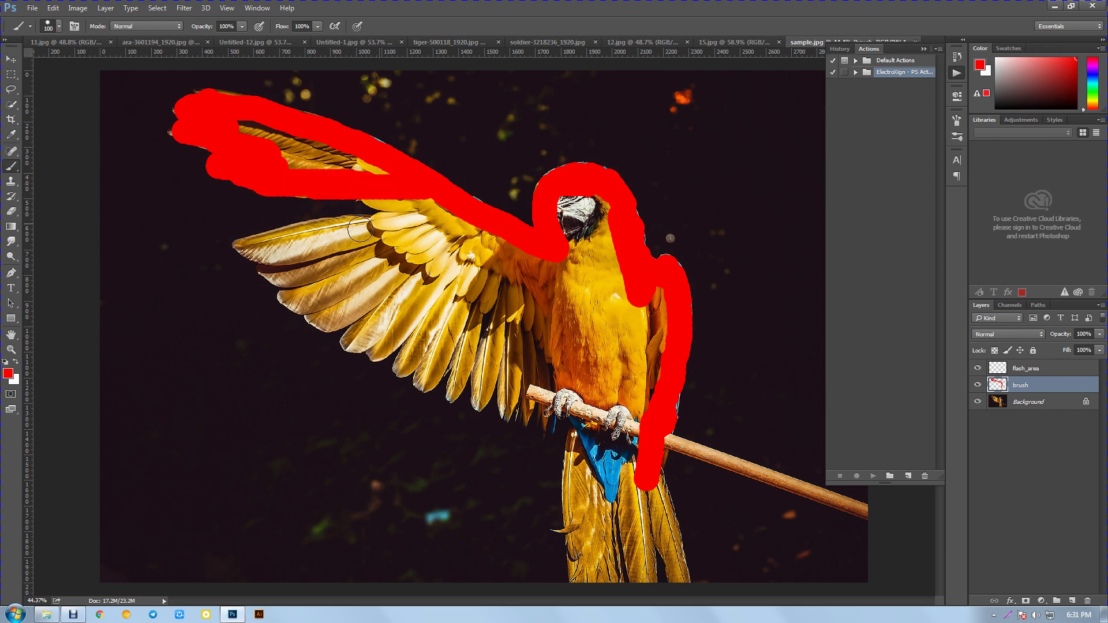
- Paint red over the lower wing feathers and the blue tail feathers down to the perch
mouse_move(360, 230)
left_mouse_down()
mouse_move(245, 248)
mouse_move(284, 259)
mouse_move(274, 272)
mouse_move(339, 313)
mouse_move(326, 323)
mouse_move(363, 326)
mouse_move(352, 335)
mouse_move(395, 349)
mouse_move(384, 358)
mouse_move(433, 365)
mouse_move(422, 388)
mouse_move(470, 357)
mouse_move(456, 396)
mouse_move(568, 410)
mouse_move(586, 456)
mouse_move(580, 522)
mouse_move(596, 574)
left_mouse_up()
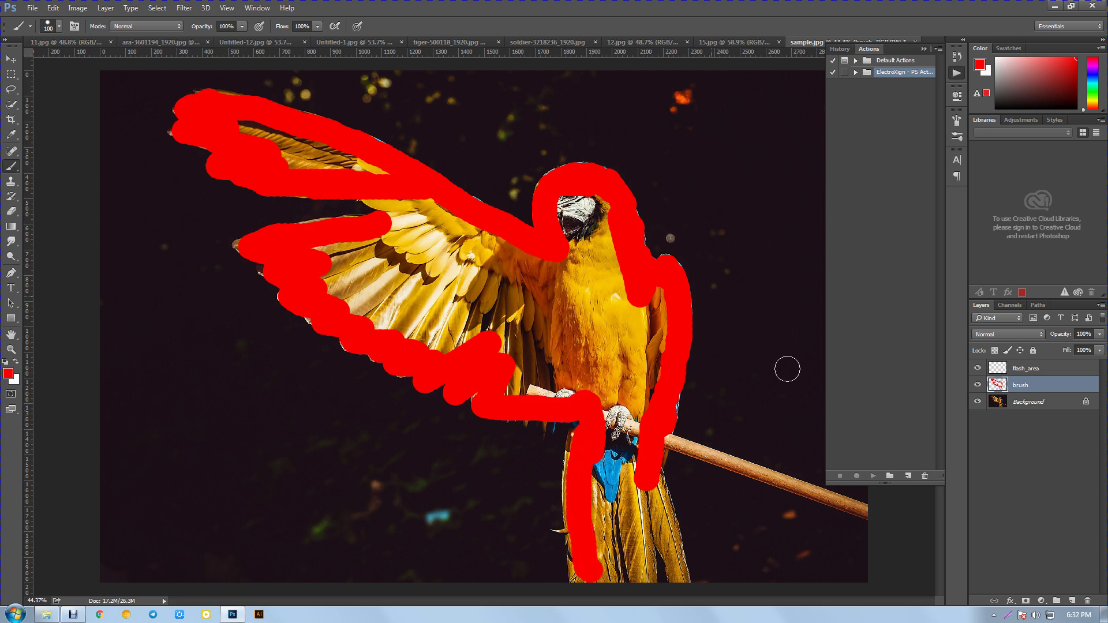
mouse_move(653, 479)
left_mouse_down()
mouse_move(675, 577)
mouse_move(586, 575)
left_mouse_up()
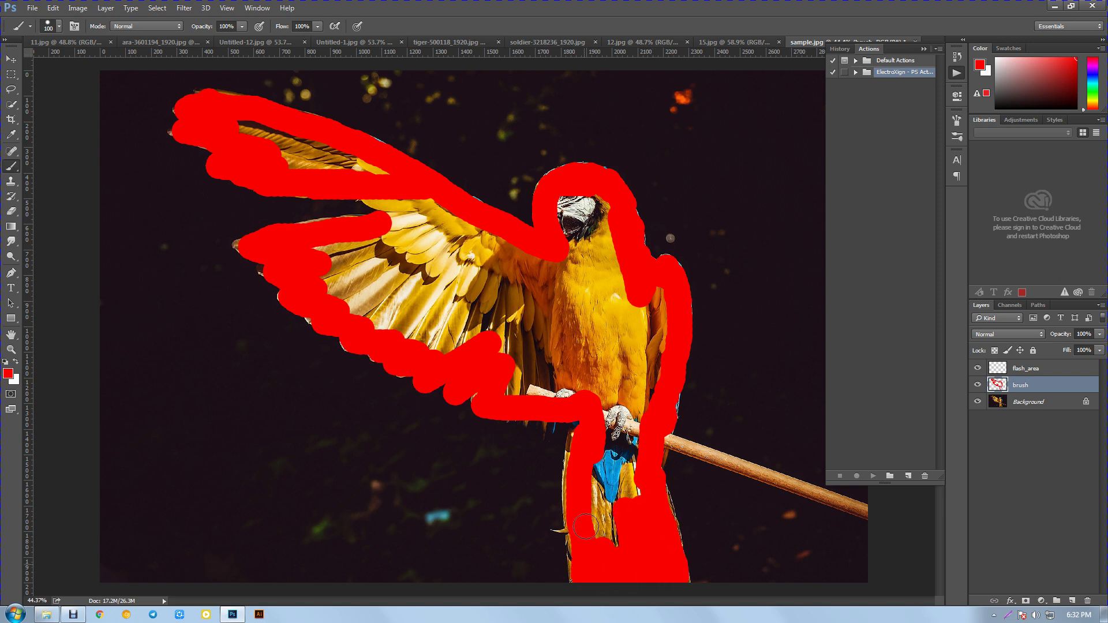
left_click_drag(585, 527, 583, 435)
left_click_drag(582, 572, 583, 566)
mouse_move(578, 472)
left_mouse_down()
mouse_move(565, 496)
mouse_move(612, 416)
mouse_move(632, 479)
mouse_move(622, 440)
mouse_move(658, 298)
mouse_move(590, 189)
mouse_move(568, 231)
mouse_move(611, 346)
mouse_move(600, 381)
mouse_move(583, 243)
mouse_move(568, 381)
mouse_move(552, 277)
mouse_move(410, 218)
left_mouse_up()
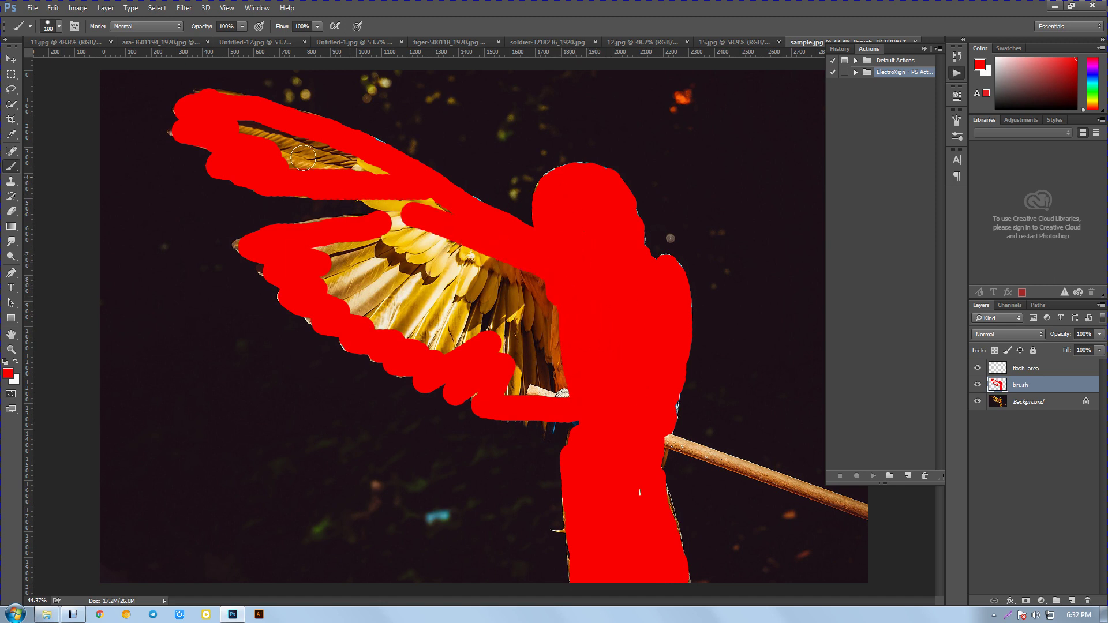
- Fill the remaining yellow and lower wing feathers with red, then collapse the history and actions panel
mouse_move(242, 131)
left_mouse_down()
mouse_move(345, 183)
mouse_move(324, 156)
mouse_move(421, 214)
mouse_move(386, 229)
mouse_move(428, 190)
mouse_move(376, 240)
mouse_move(408, 247)
mouse_move(402, 266)
mouse_move(352, 312)
mouse_move(439, 323)
mouse_move(477, 315)
left_mouse_up()
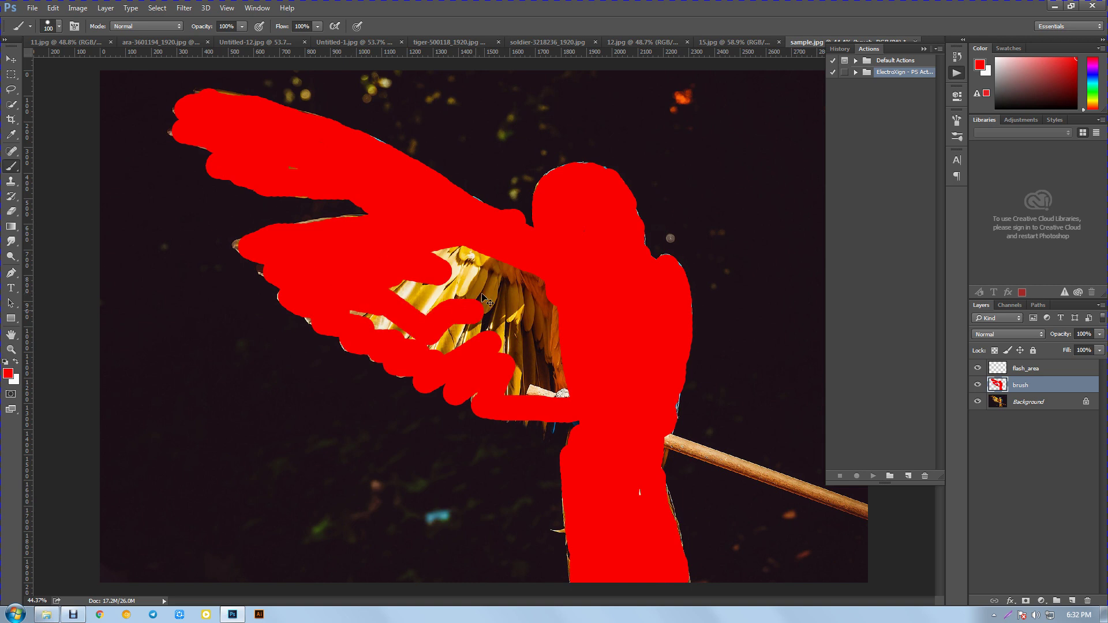
mouse_move(485, 260)
left_mouse_down()
mouse_move(456, 300)
mouse_move(548, 294)
left_mouse_up()
mouse_move(372, 306)
left_mouse_down()
mouse_move(453, 347)
mouse_move(474, 334)
mouse_move(566, 364)
mouse_move(503, 341)
mouse_move(463, 302)
mouse_move(561, 332)
left_mouse_up()
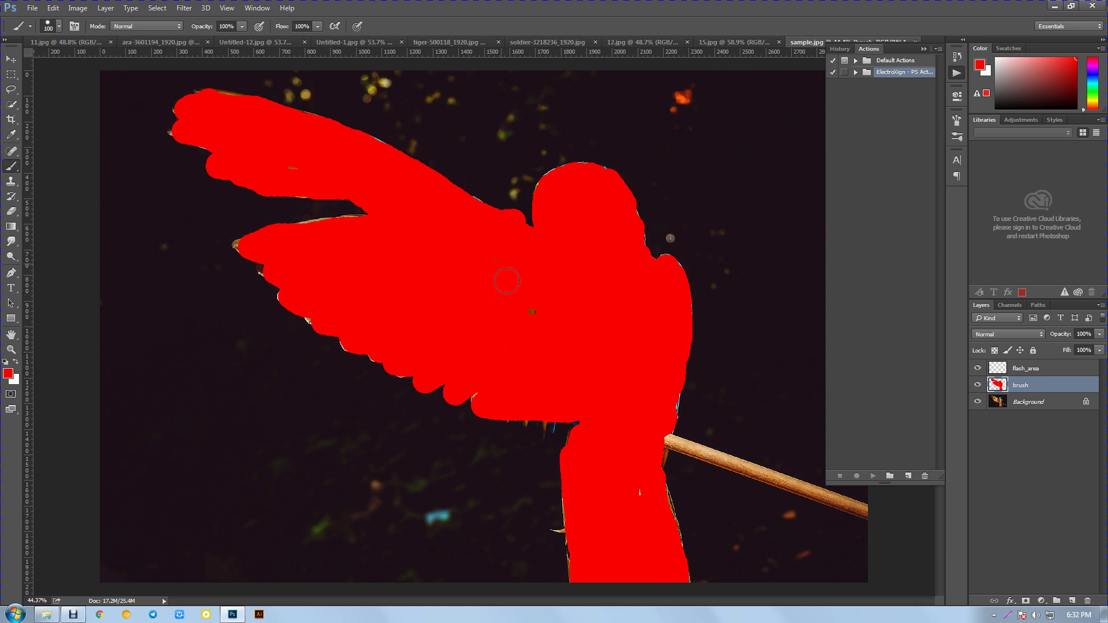
left_click(924, 49)
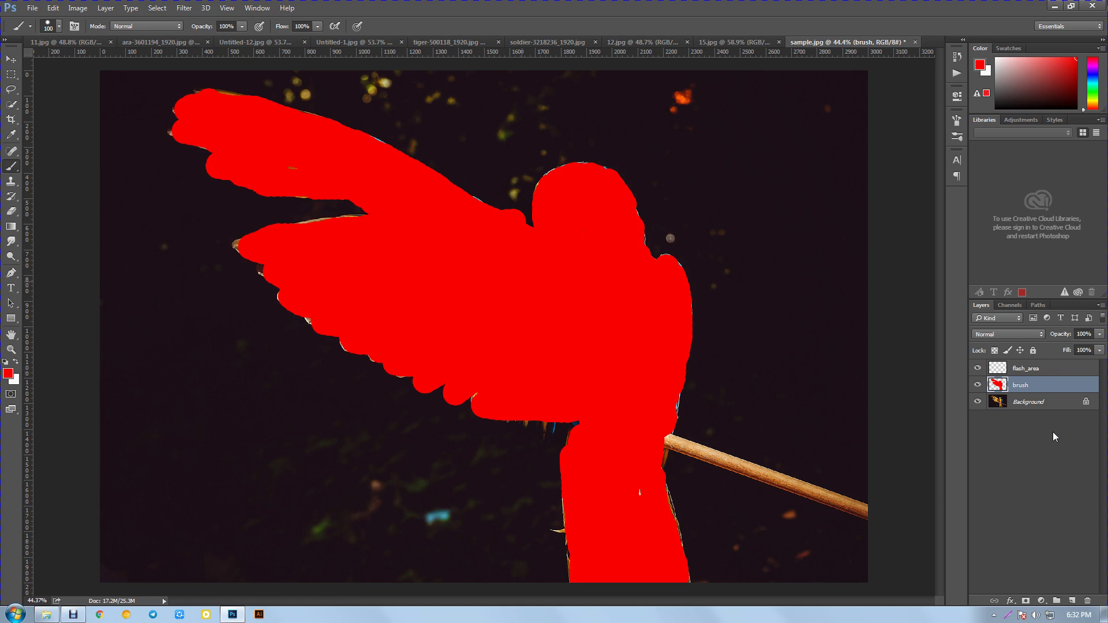
- Hide the red brush layer, make flash_area active and set the foreground colour to cyan 00c0ff
left_click(1025, 368)
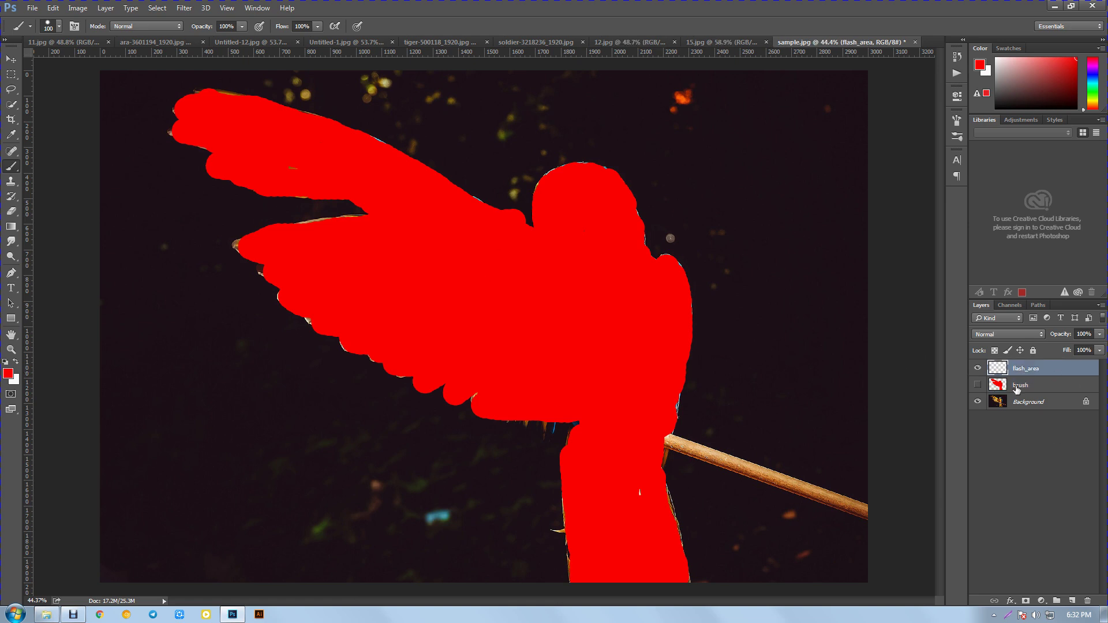
left_click(978, 385)
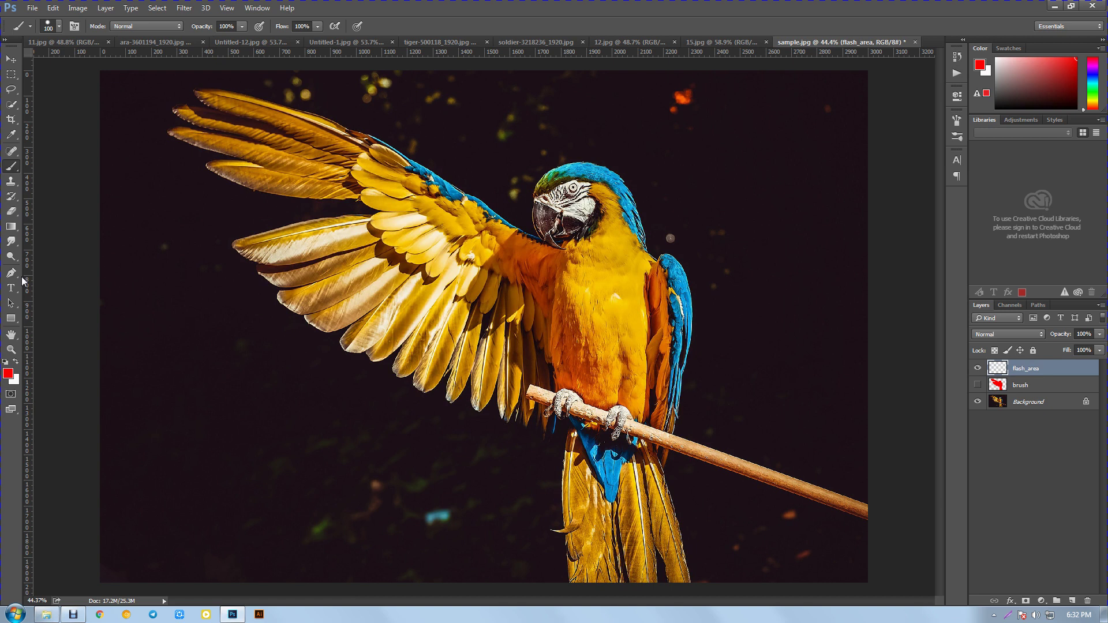
left_click(7, 374)
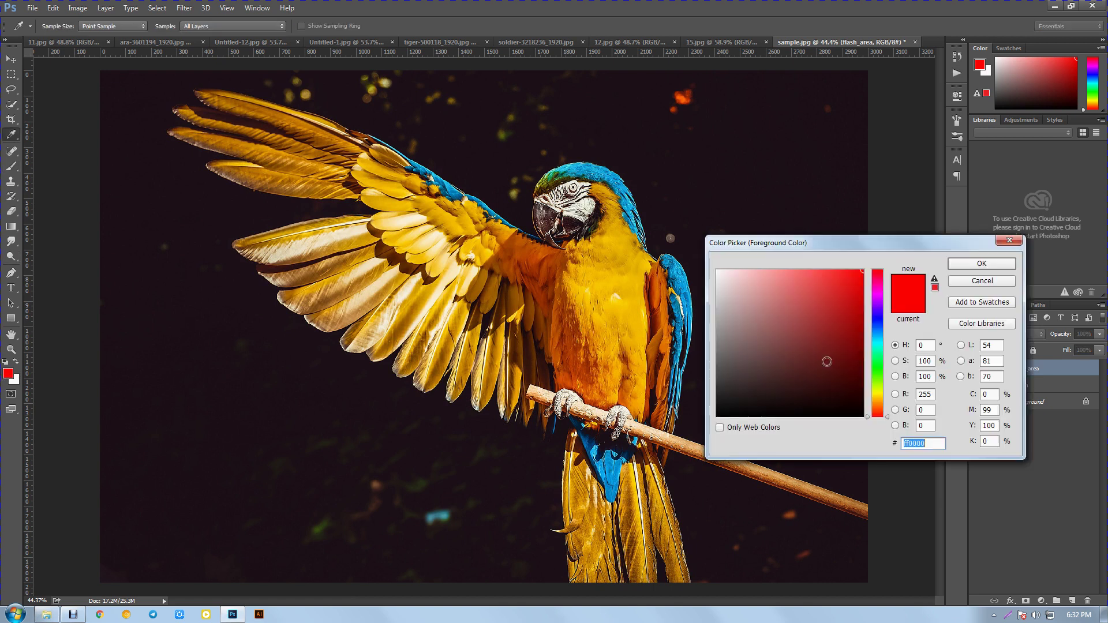
left_click(878, 341)
left_click(863, 270)
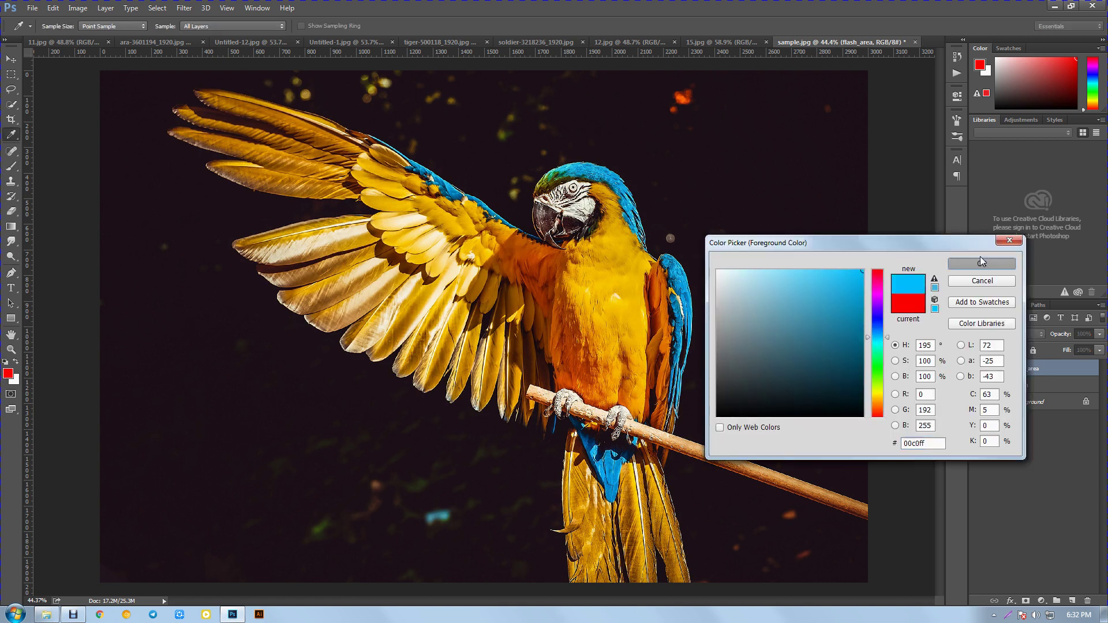
left_click(980, 262)
- Switch to the Brush tool with lowered hardness for soft edges
key("b")
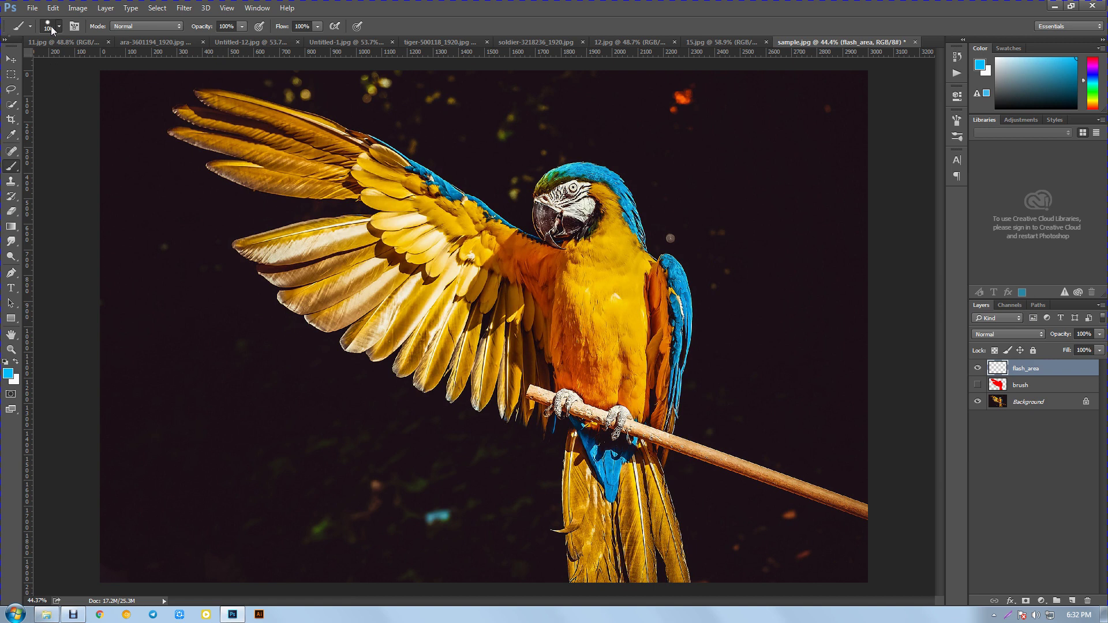
left_click(51, 26)
left_click_drag(98, 90, 91, 89)
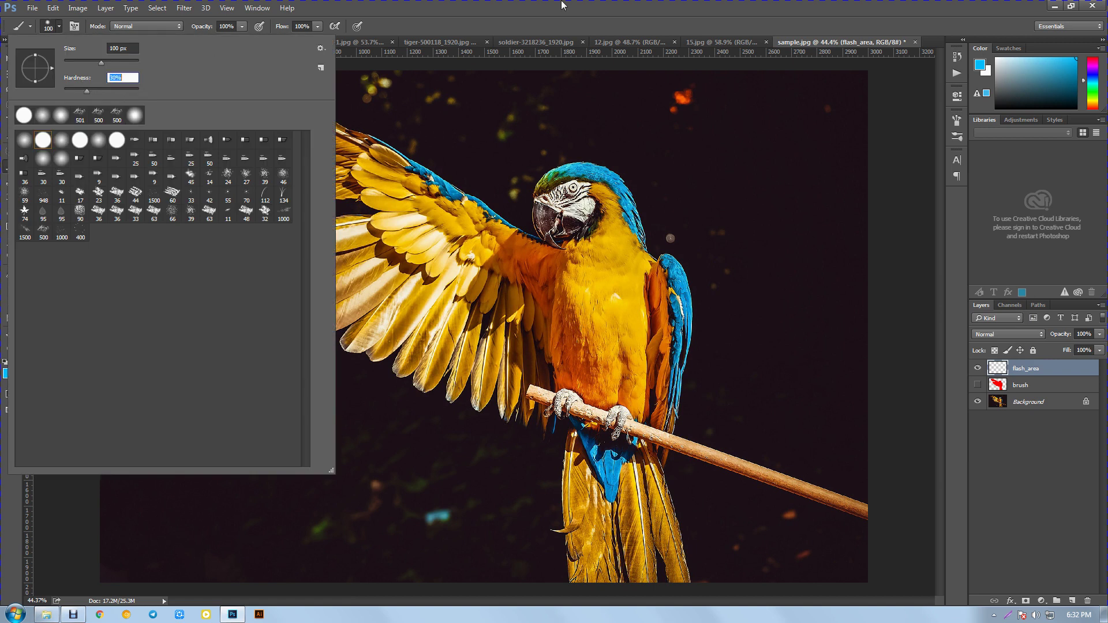
key("Return")
- Paint cyan strokes along the parrot's head, neck, wing edge, right side and tail
mouse_move(597, 187)
left_mouse_down()
mouse_move(551, 176)
mouse_move(615, 190)
mouse_move(632, 228)
left_mouse_up()
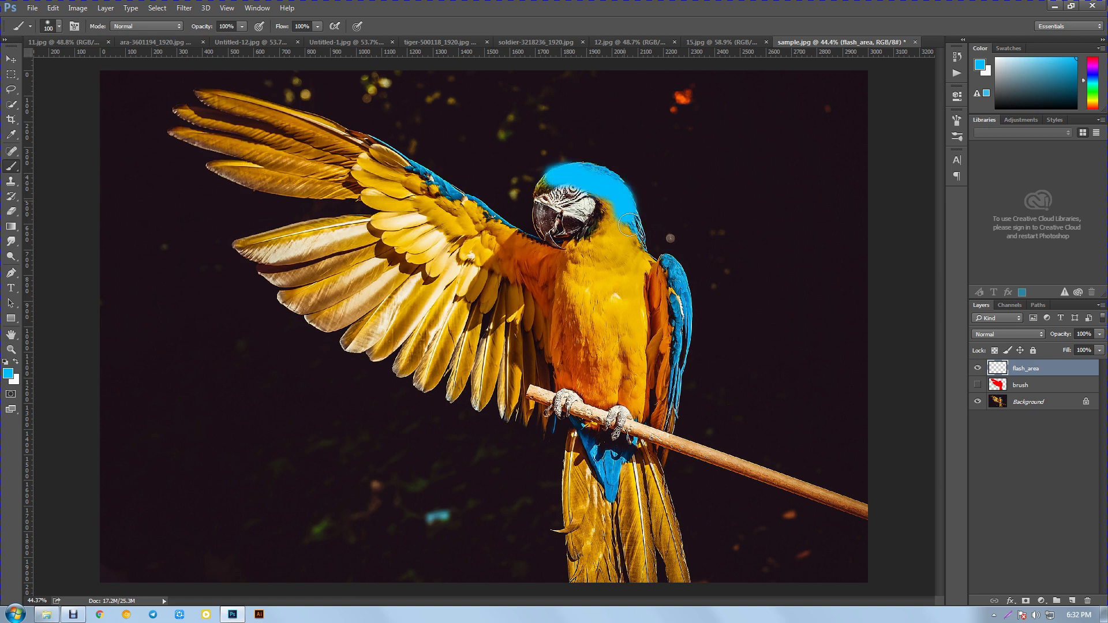
mouse_move(205, 109)
left_mouse_down()
mouse_move(222, 104)
mouse_move(236, 118)
mouse_move(196, 127)
mouse_move(268, 143)
mouse_move(225, 166)
mouse_move(327, 199)
mouse_move(245, 254)
mouse_move(326, 301)
mouse_move(427, 323)
mouse_move(399, 358)
mouse_move(548, 414)
left_mouse_up()
mouse_move(655, 266)
left_mouse_down()
mouse_move(671, 276)
mouse_move(661, 415)
left_mouse_up()
left_click_drag(594, 479, 618, 516)
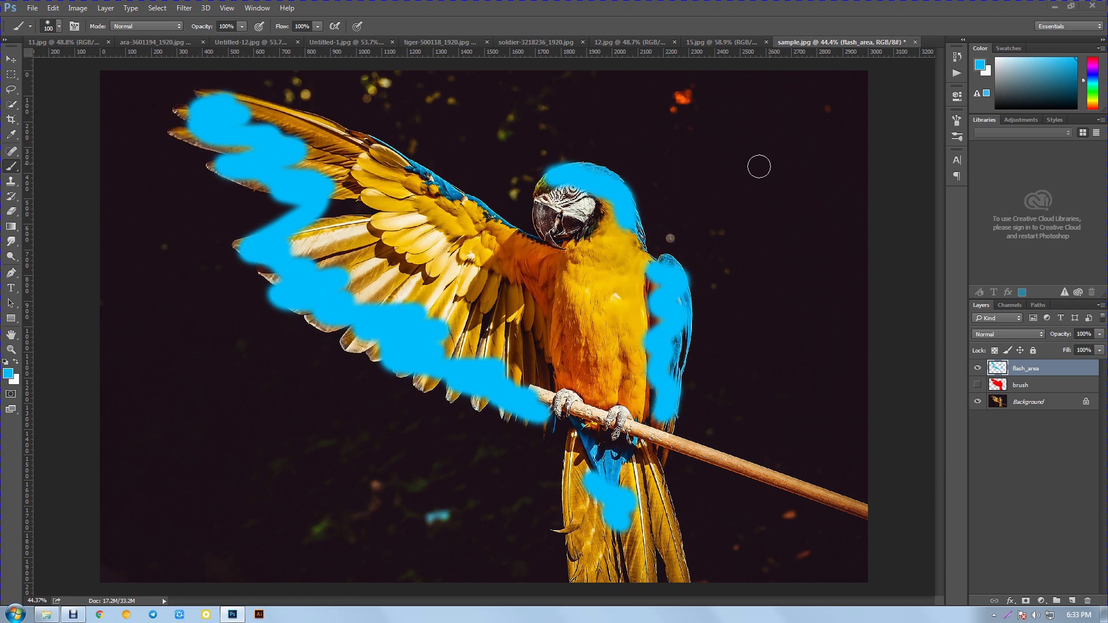
- Drag the sample PSD from the desktop onto the Photoshop taskbar button to open it
left_click(1056, 6)
left_click(26, 168)
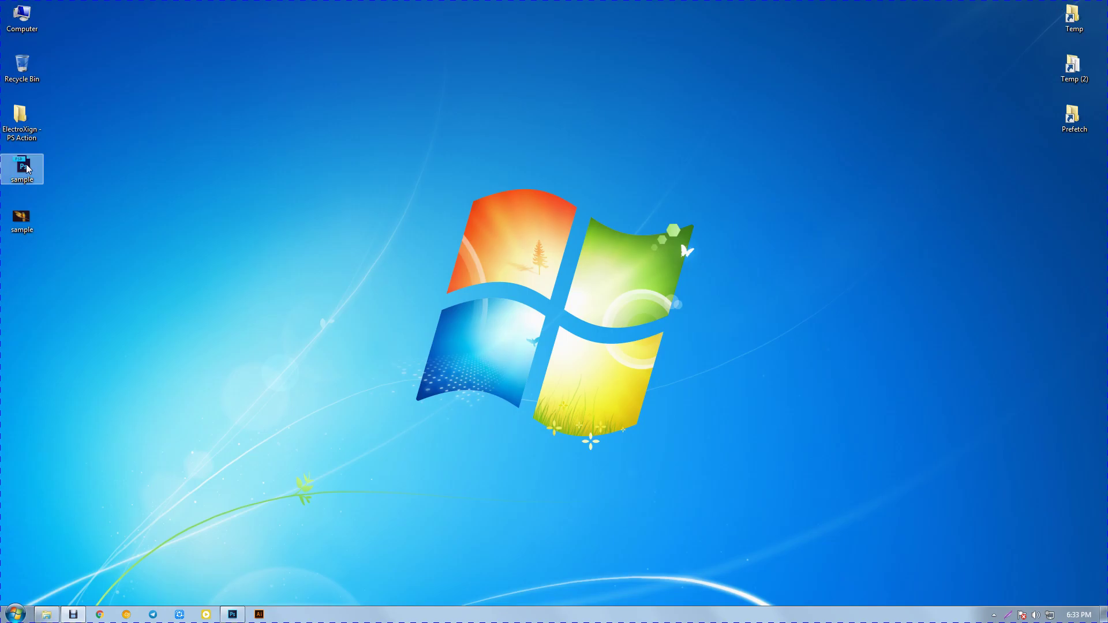
mouse_move(29, 168)
left_mouse_down()
mouse_move(230, 615)
mouse_move(904, 6)
mouse_move(901, 23)
left_mouse_up()
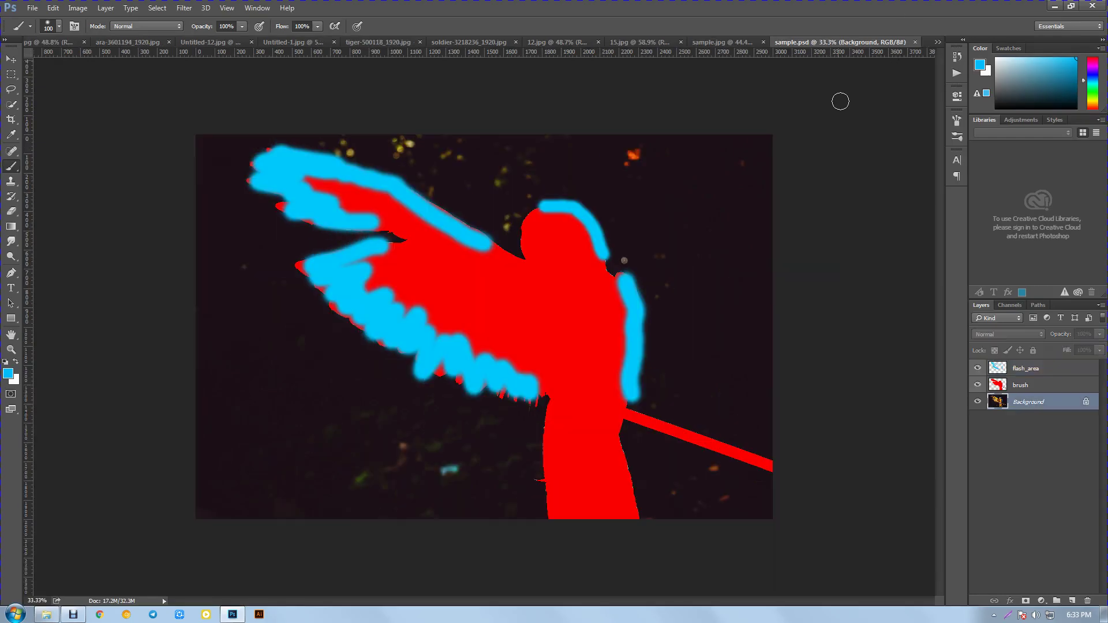
- Close sample.jpg without saving its changes
left_click(763, 43)
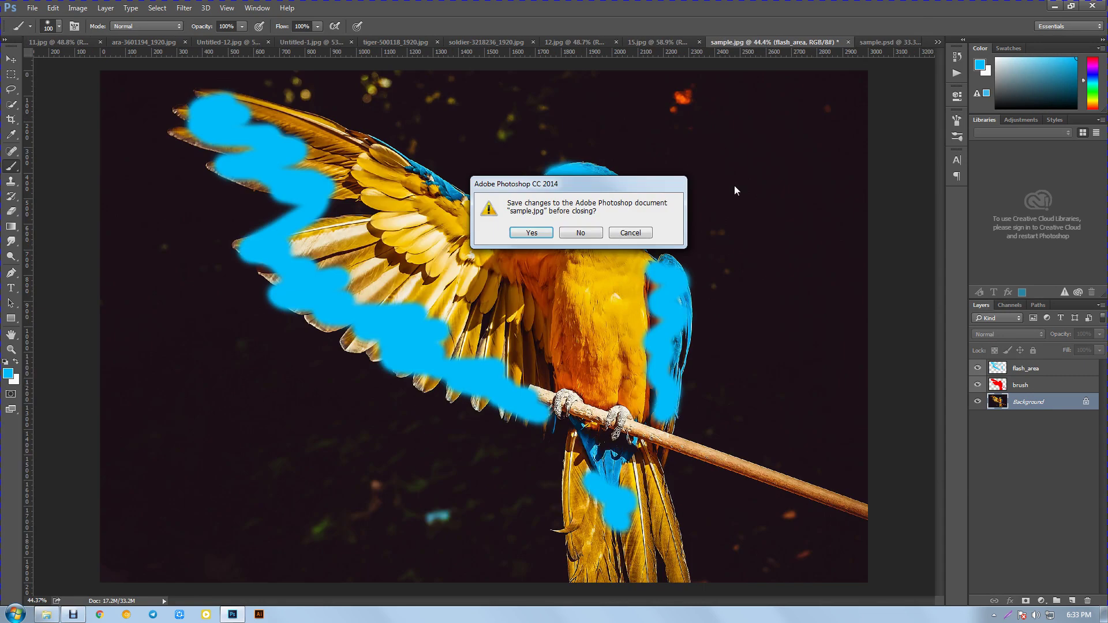
left_click(619, 234)
scroll(526, 232, "up", 1)
scroll(525, 232, "up", 1)
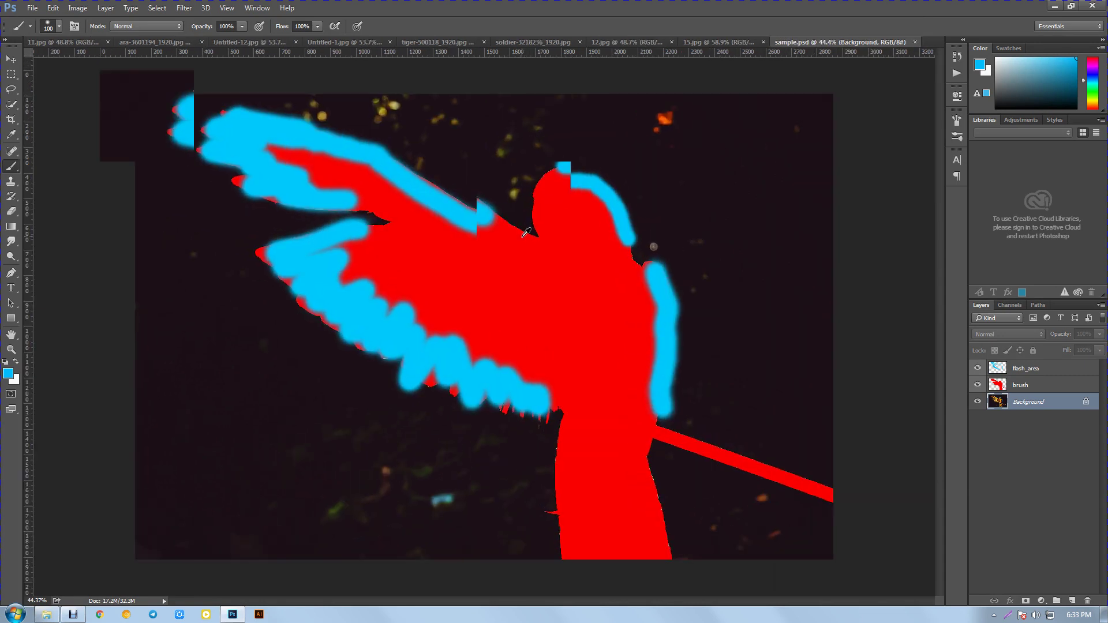
scroll(526, 232, "up", 2)
scroll(525, 232, "down", 1)
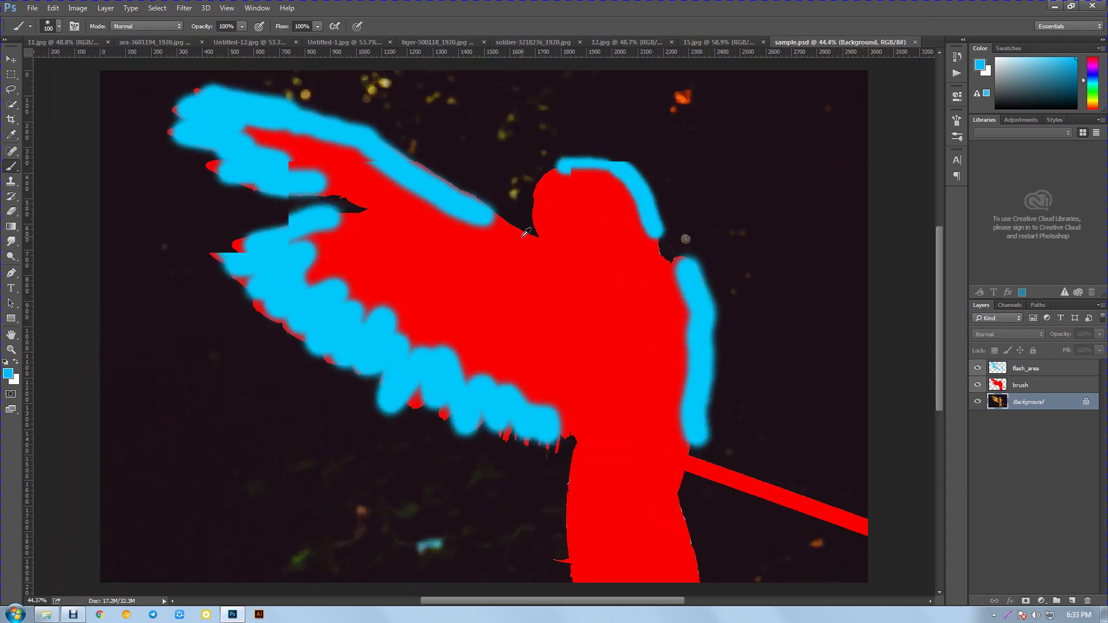
- Compare the brush and flash_area layers, leave both visible and make flash_area active
left_click(978, 386)
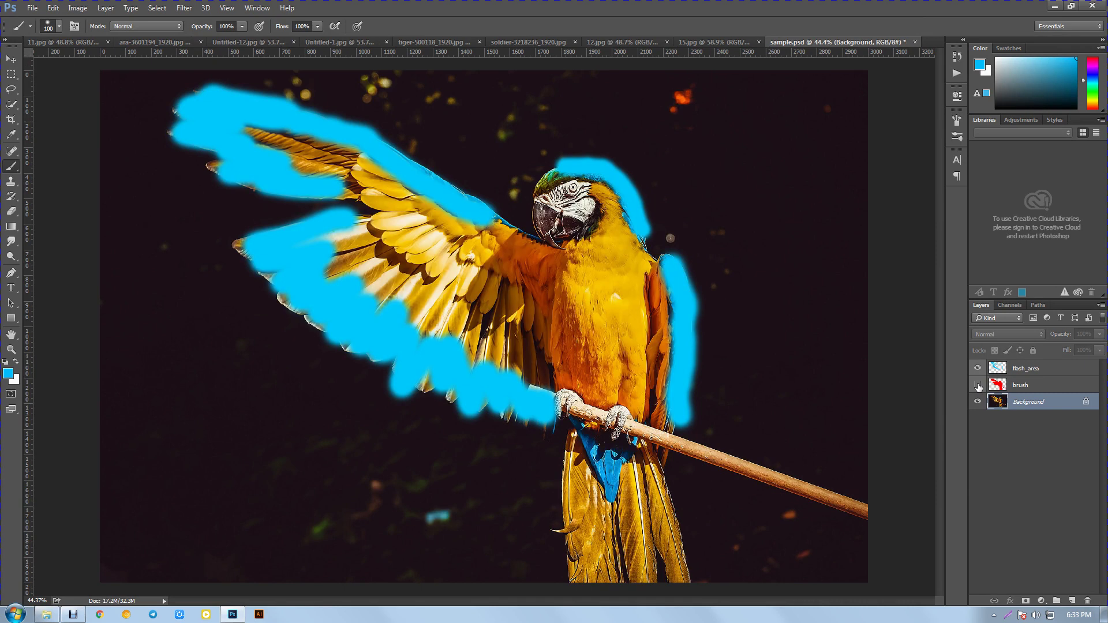
left_click(978, 385)
left_click(977, 369)
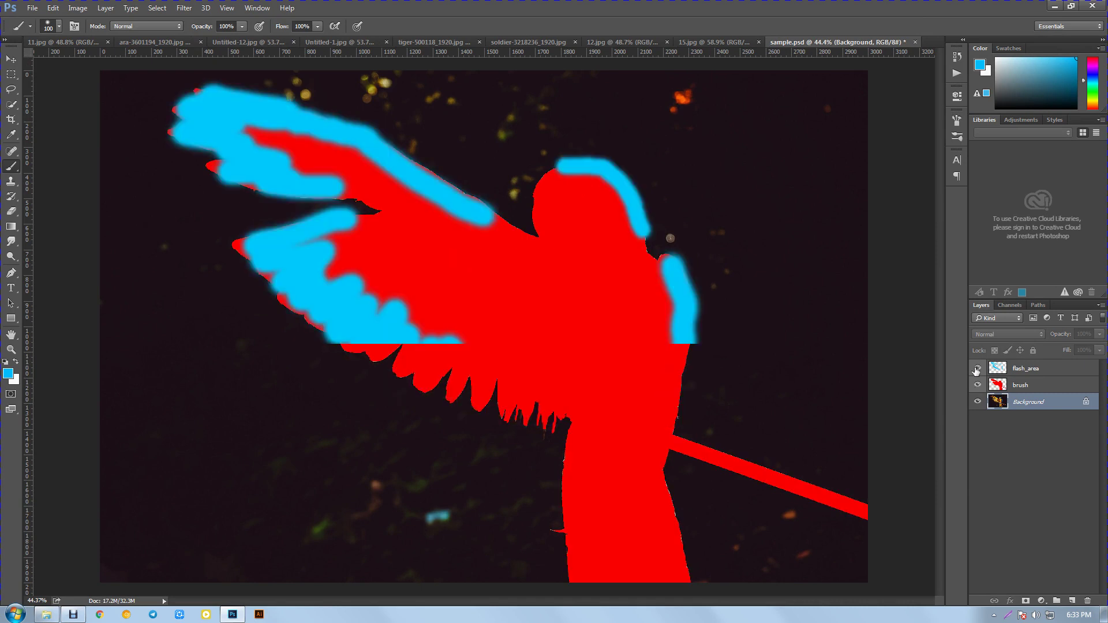
left_click(977, 368)
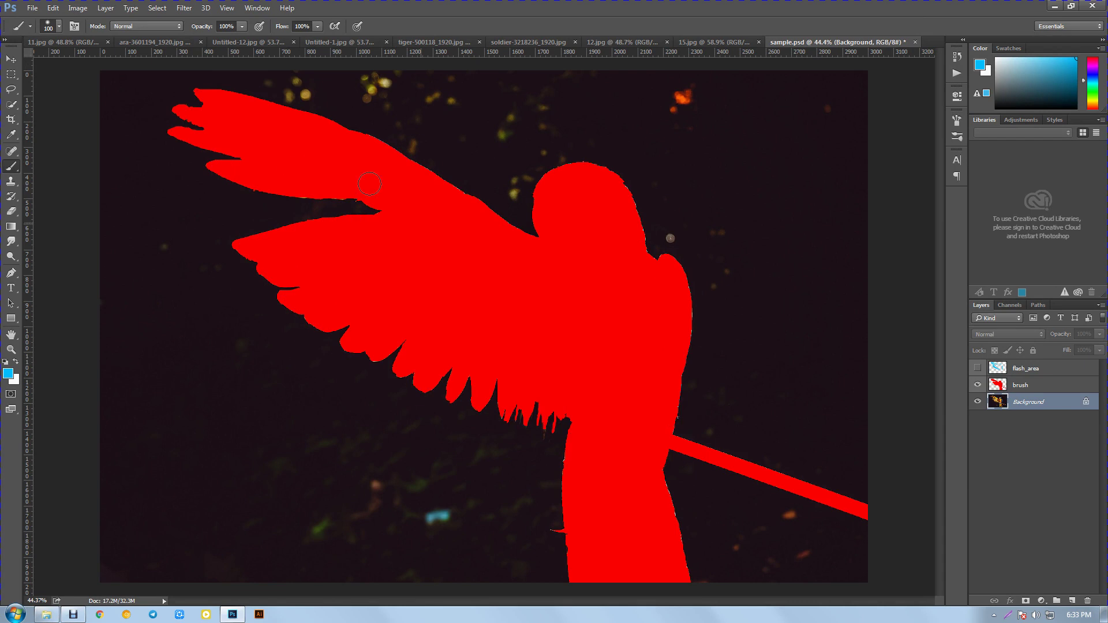
left_click(977, 386)
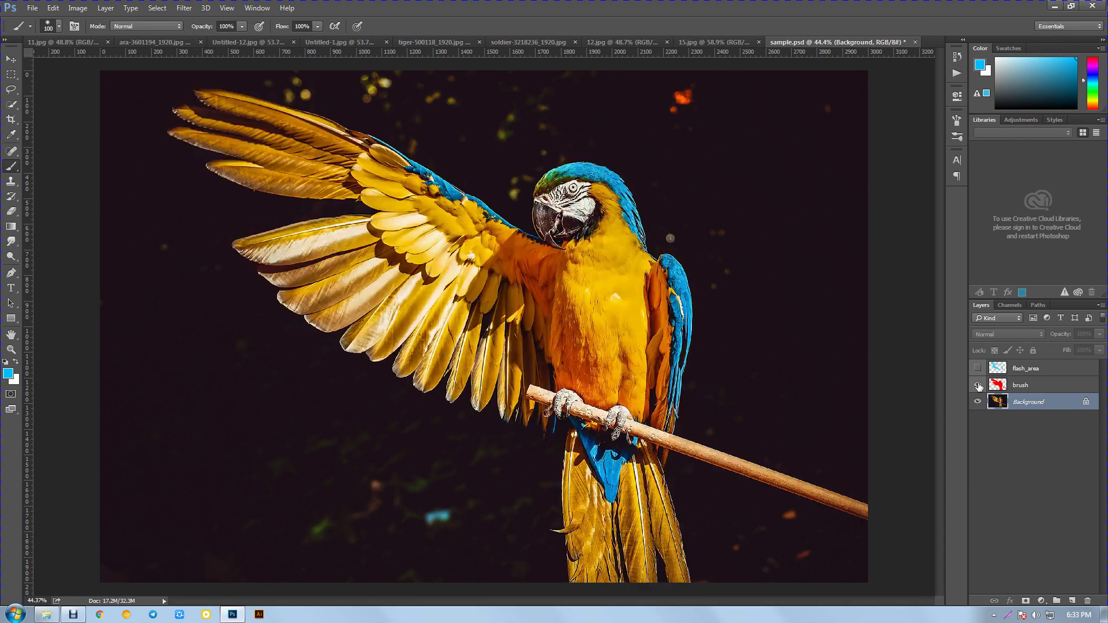
left_click(978, 369)
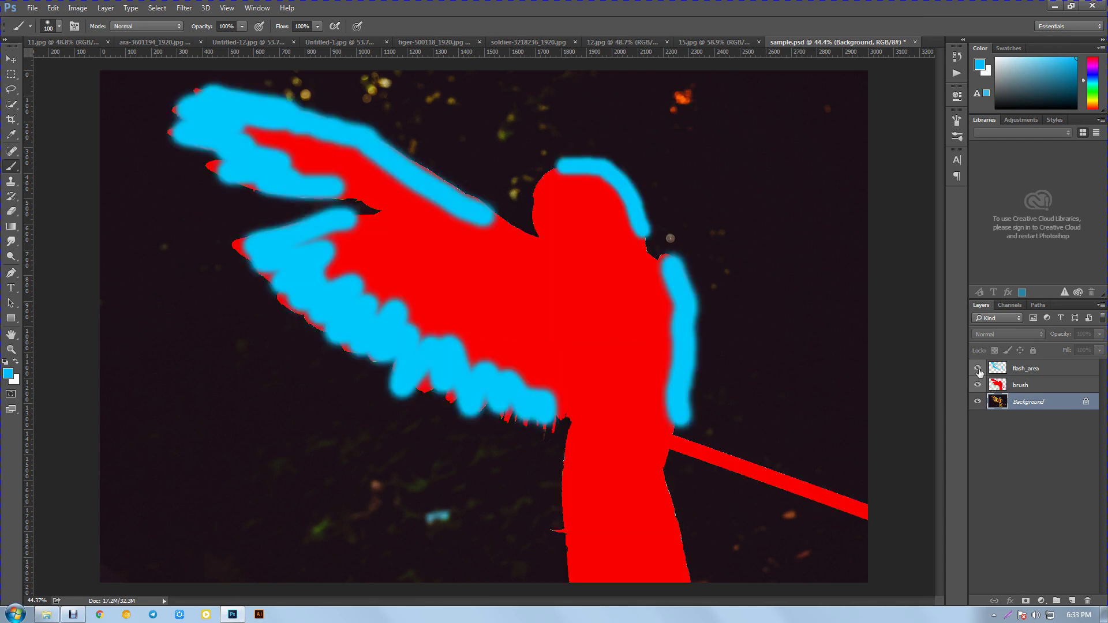
left_click(1025, 373)
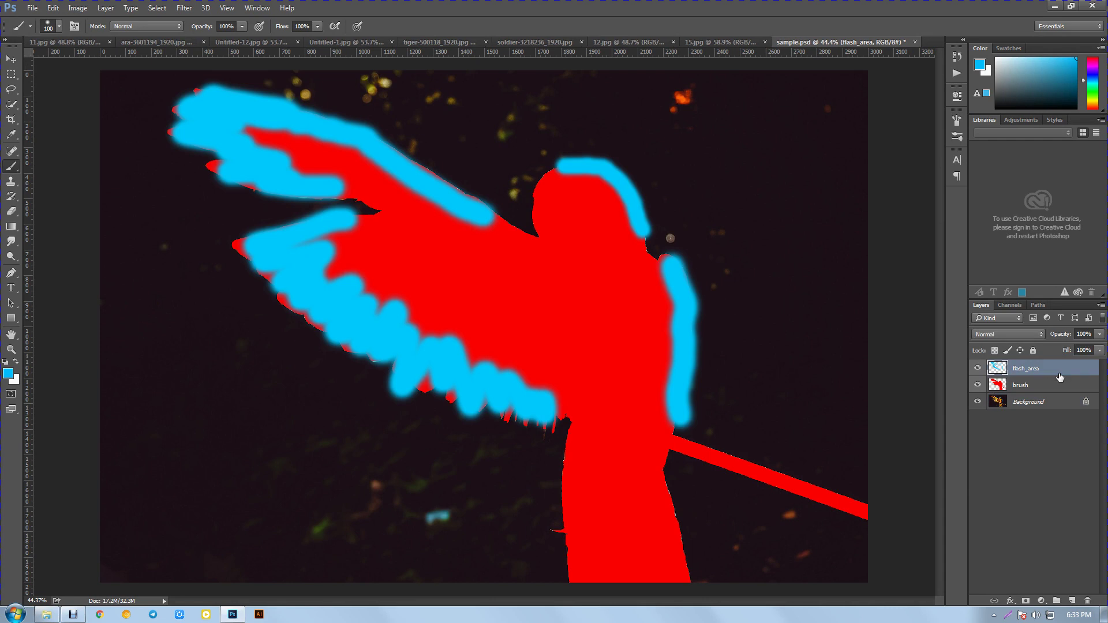
left_click(11, 58)
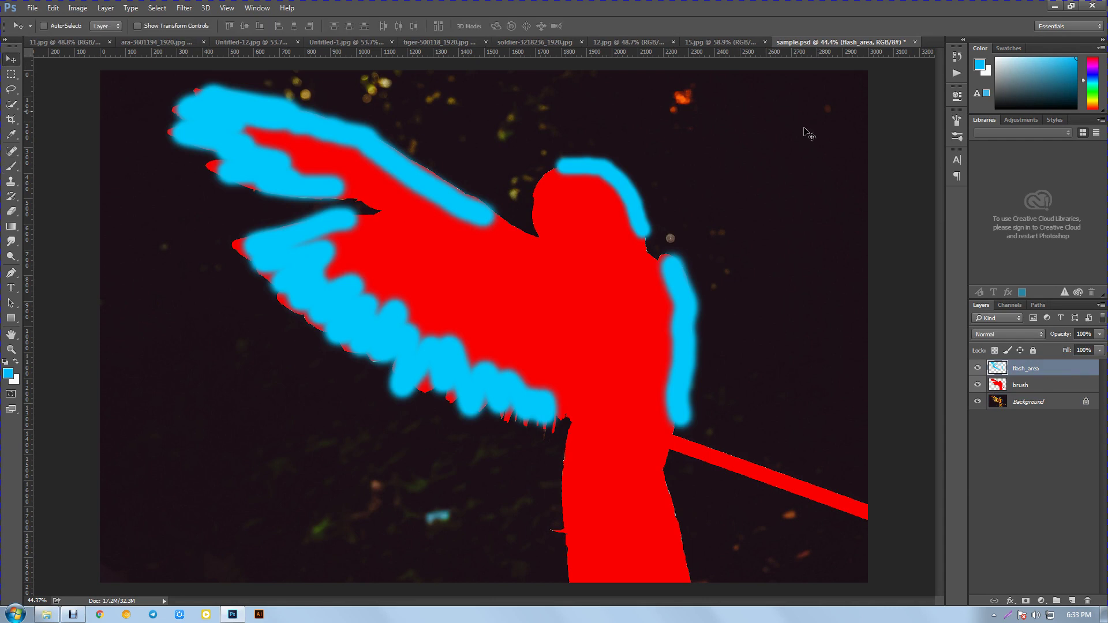
- Play the Play action of the ElectroXign - PS Action set from Window > Actions
left_click(257, 8)
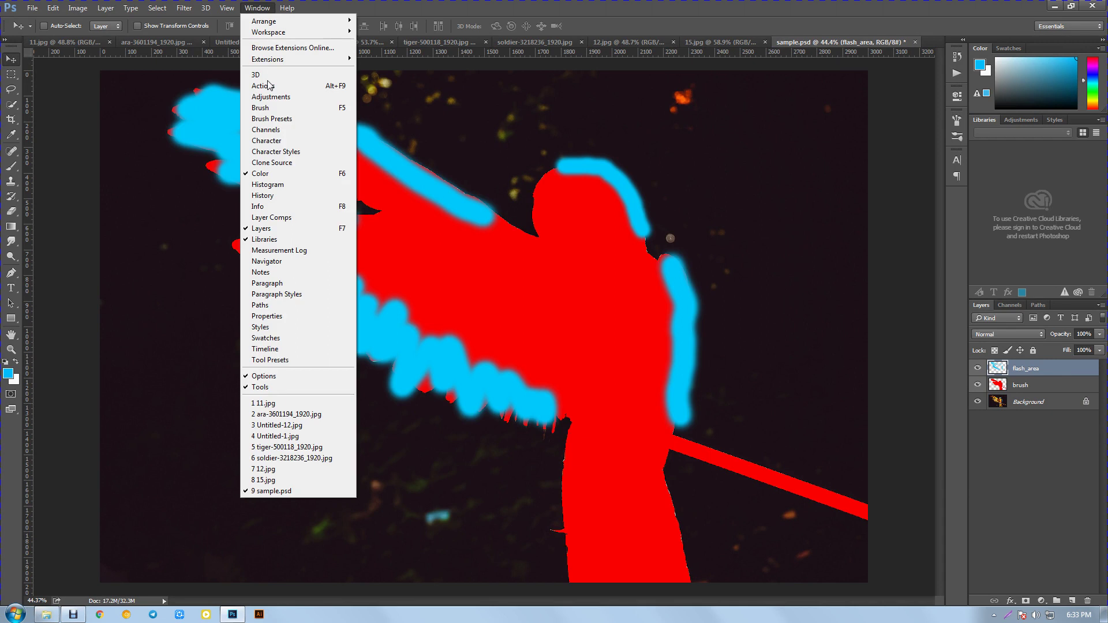
left_click(299, 86)
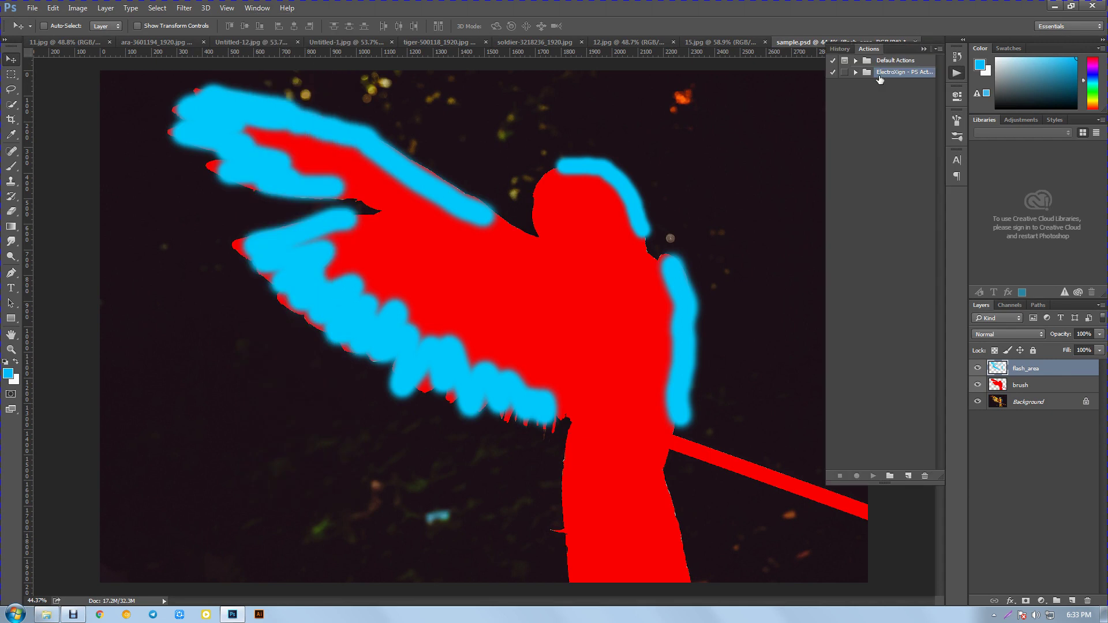
left_click(856, 72)
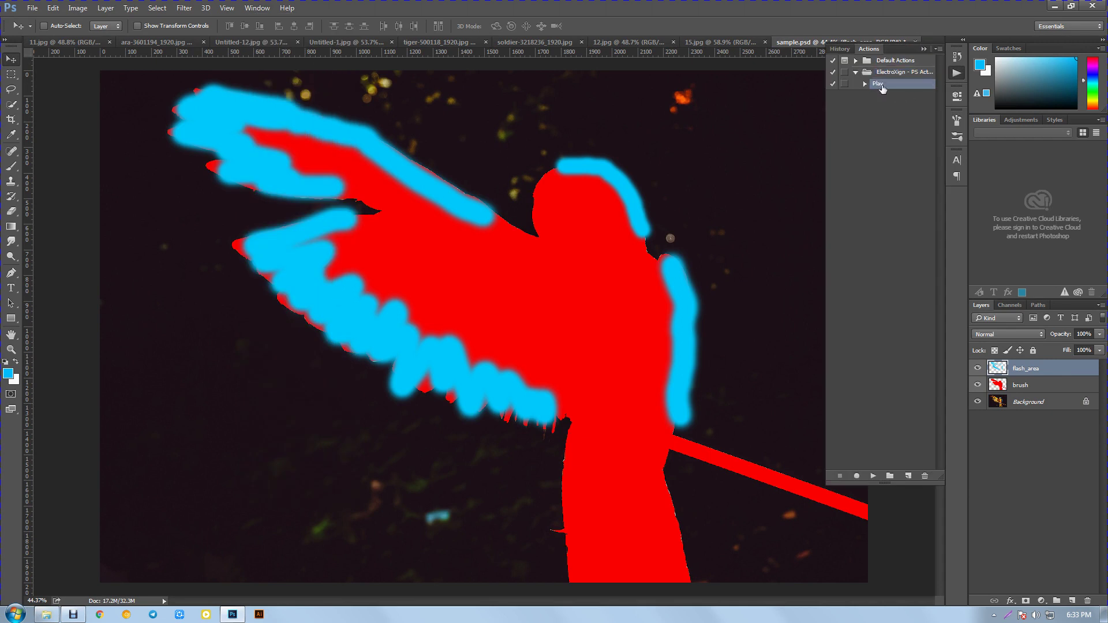
left_click(873, 477)
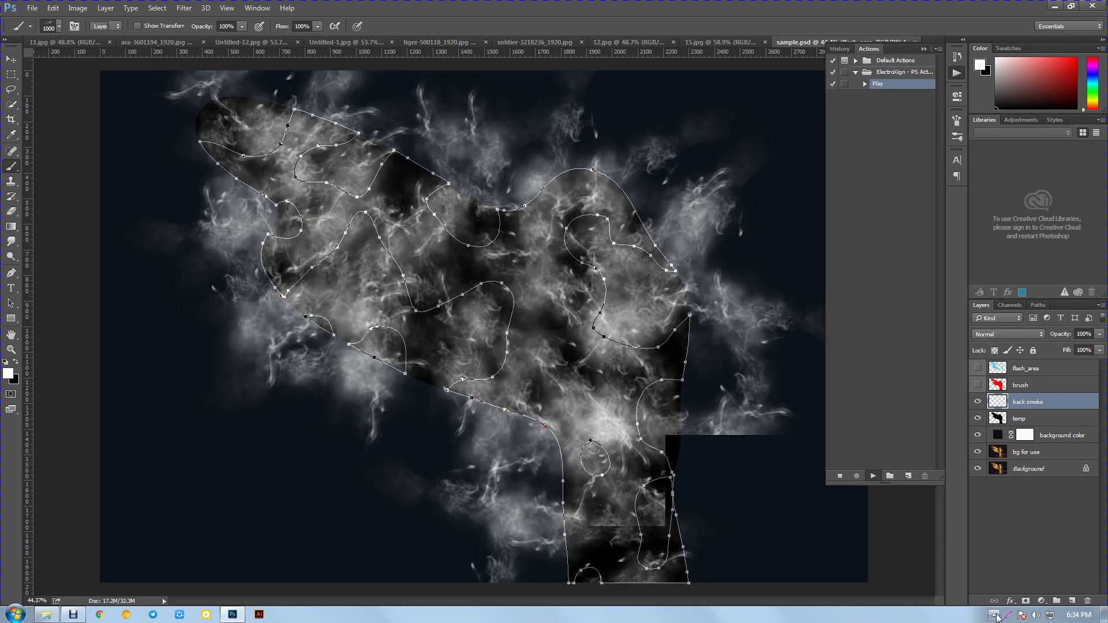
left_click(994, 615)
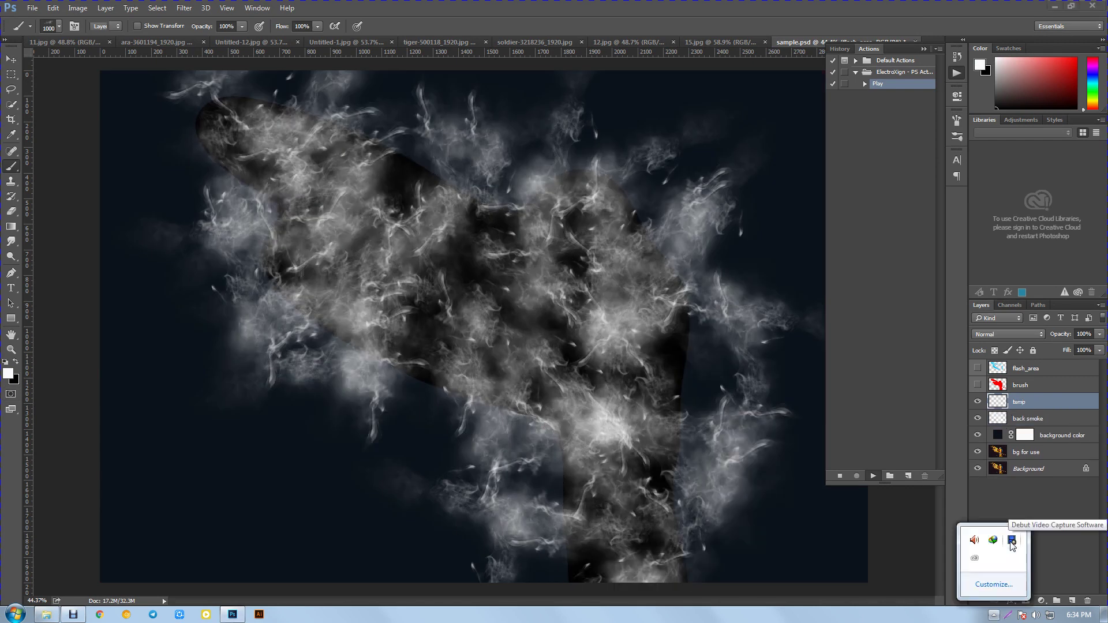
right_click(1011, 543)
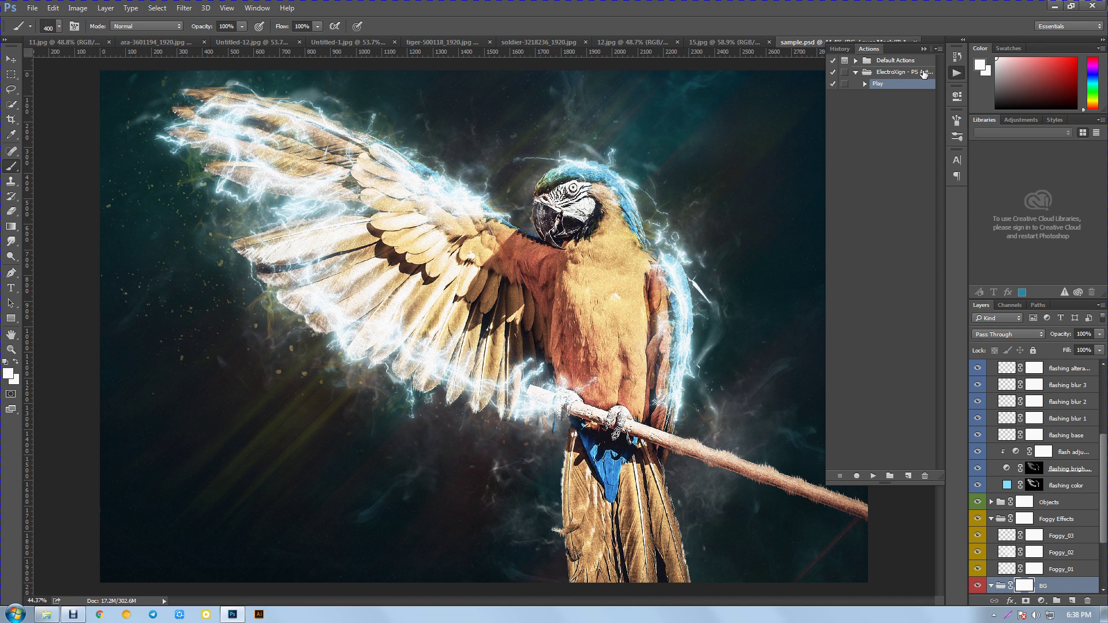
- Collapse the Actions panel and choose a fully soft round brush at 123 px
left_click(923, 49)
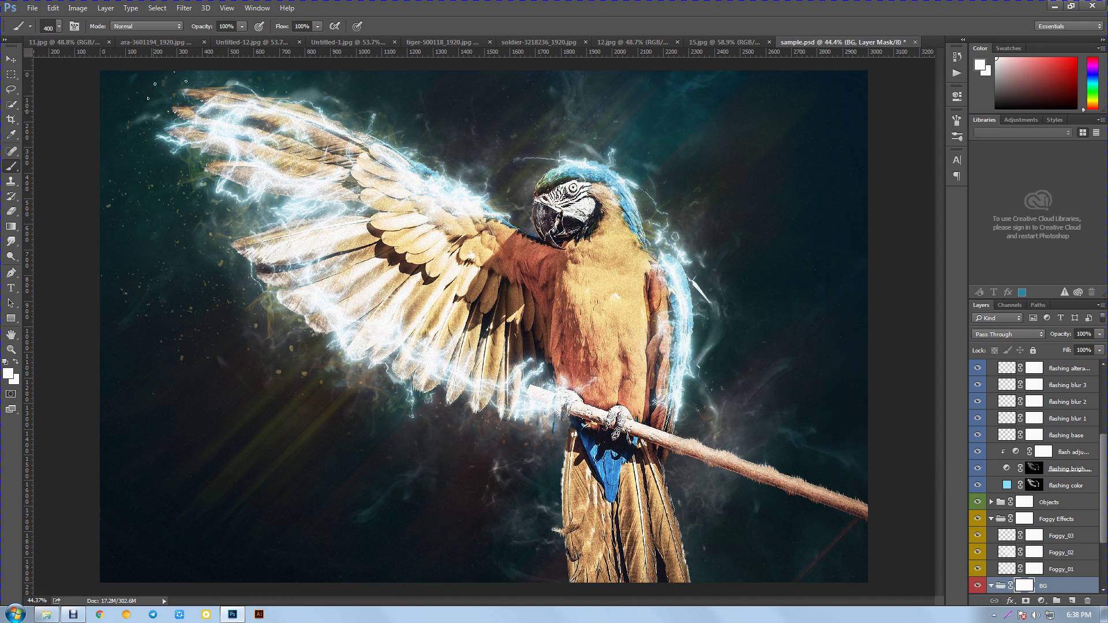
left_click(59, 27)
left_click(23, 139)
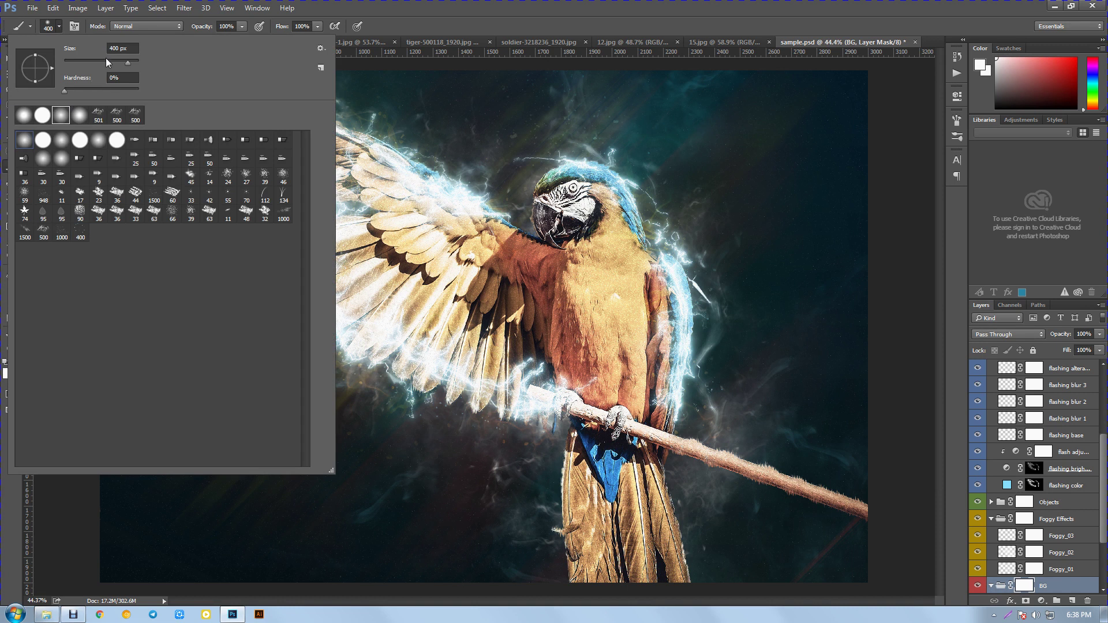
left_click_drag(105, 58, 89, 59)
key("Return")
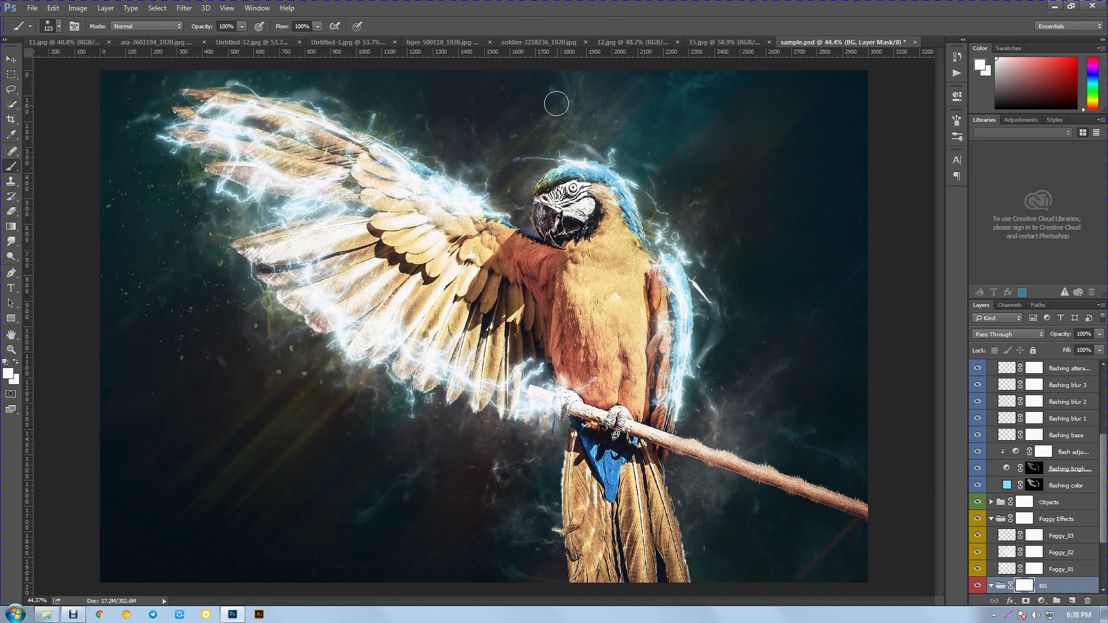
- Compare the Gradient BG, Object blurred and Light Shade layers, then fit the image on screen
scroll(583, 118, "up", 1, "alt")
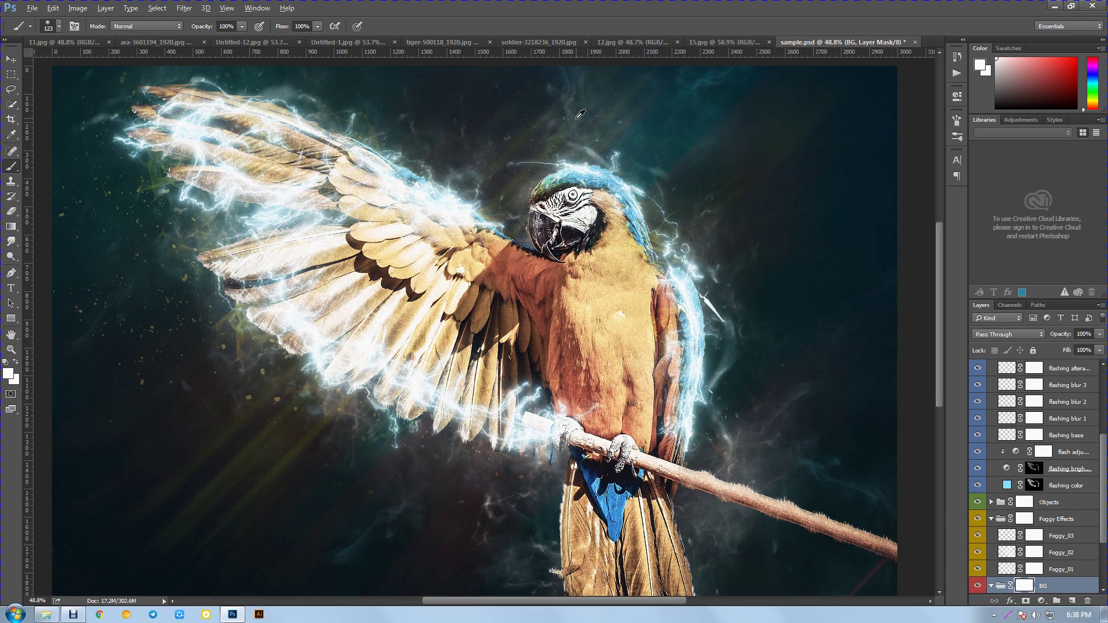
scroll(585, 142, "down", 1)
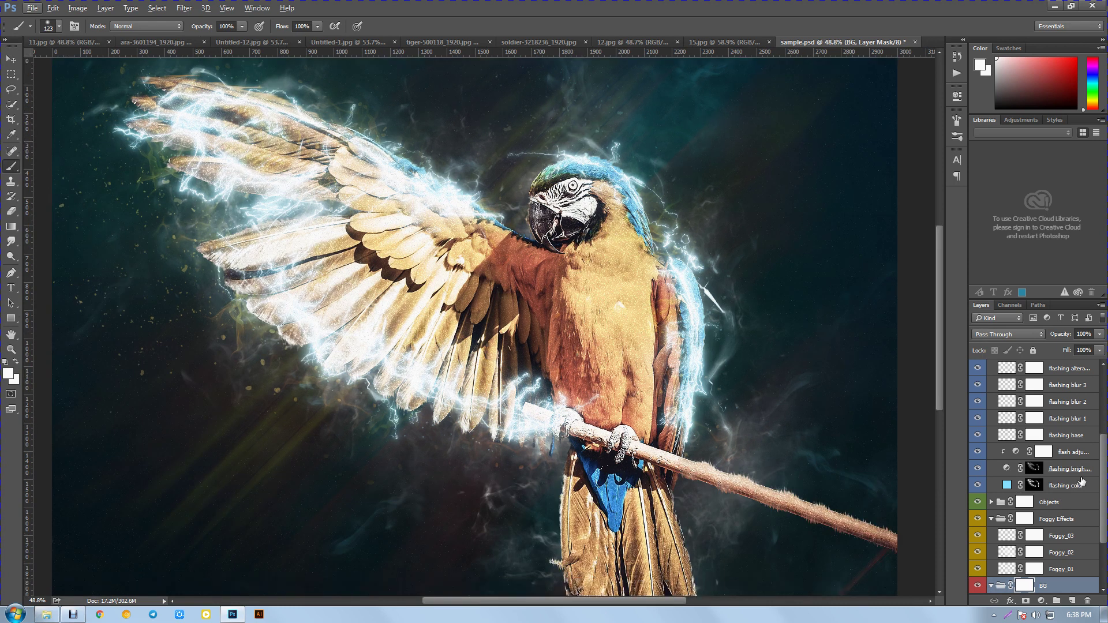
scroll(1073, 458, "down", 3)
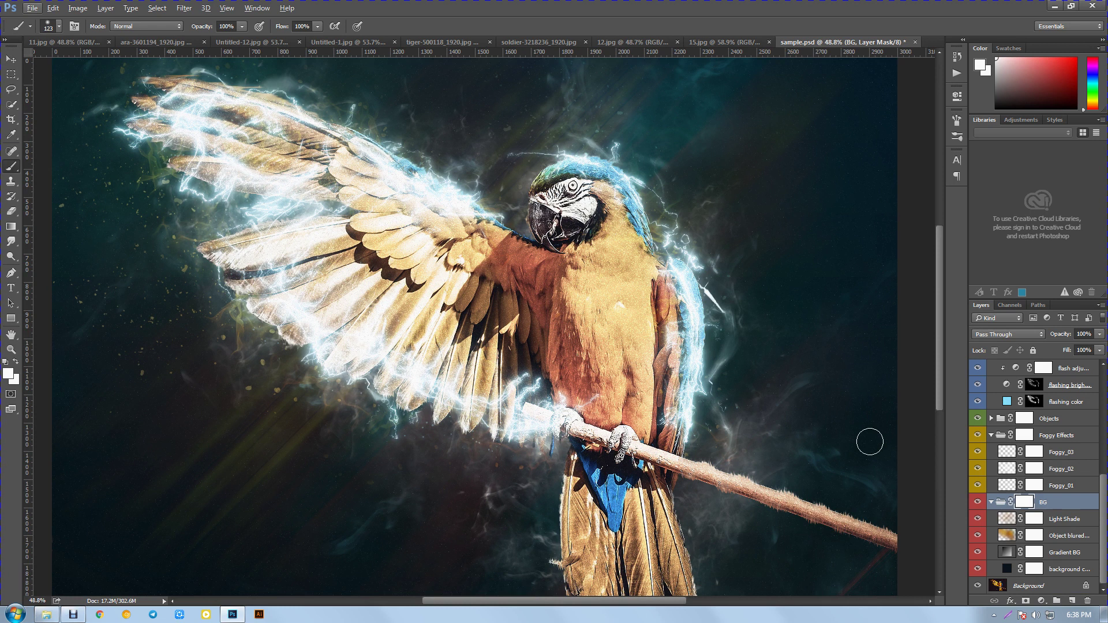
scroll(637, 295, "up", 1)
scroll(637, 295, "down", 2)
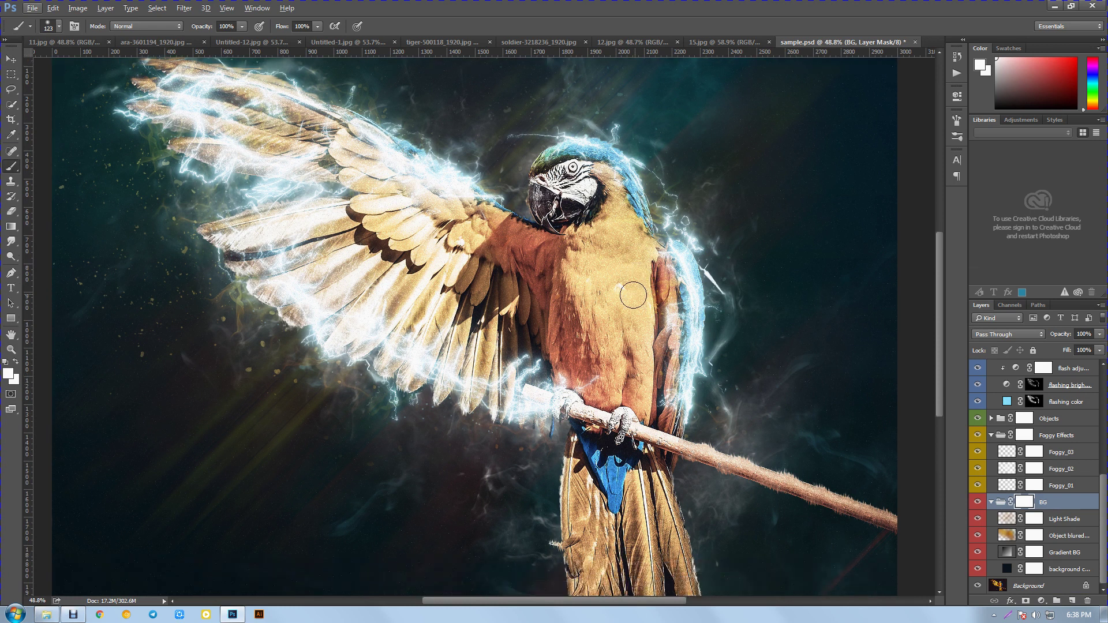
left_click_drag(619, 287, 635, 286)
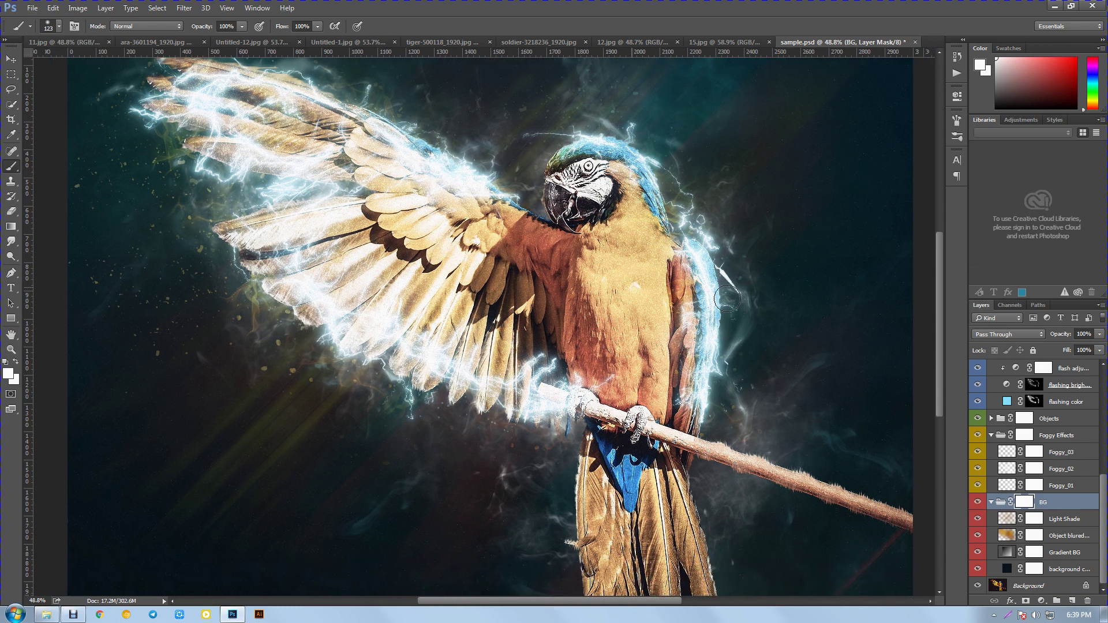
left_click(978, 552)
left_click(978, 536)
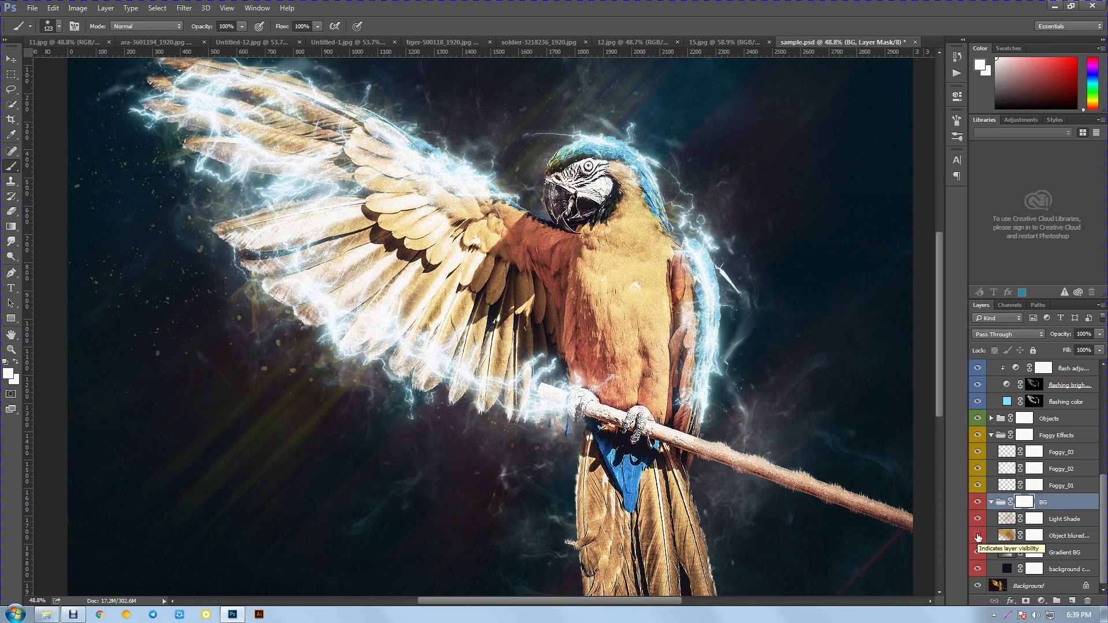
left_click(978, 536)
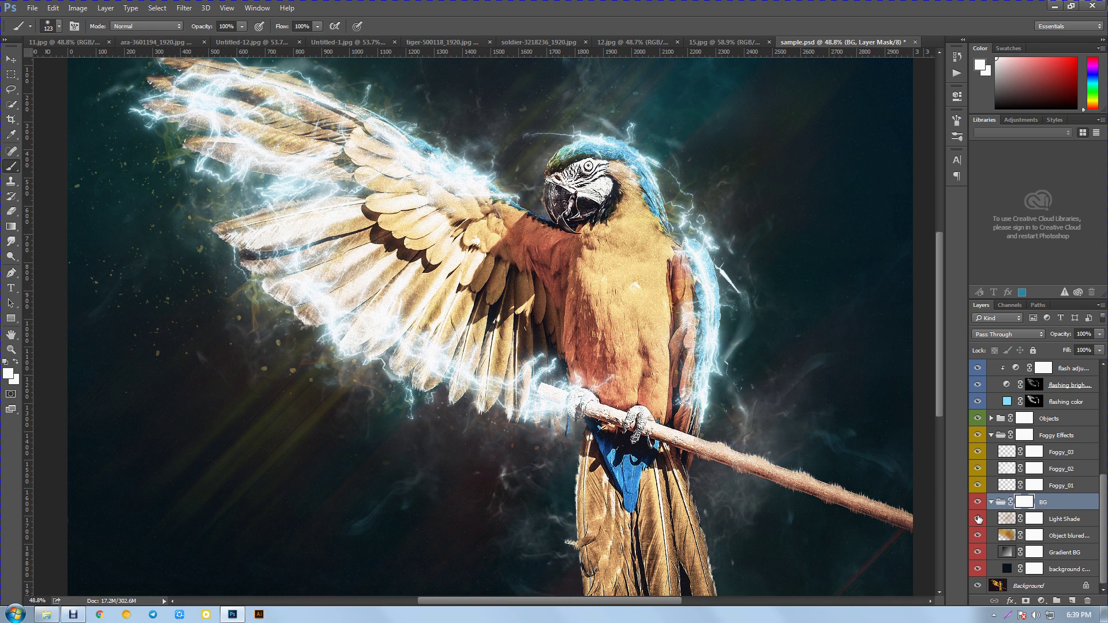
left_click(978, 519)
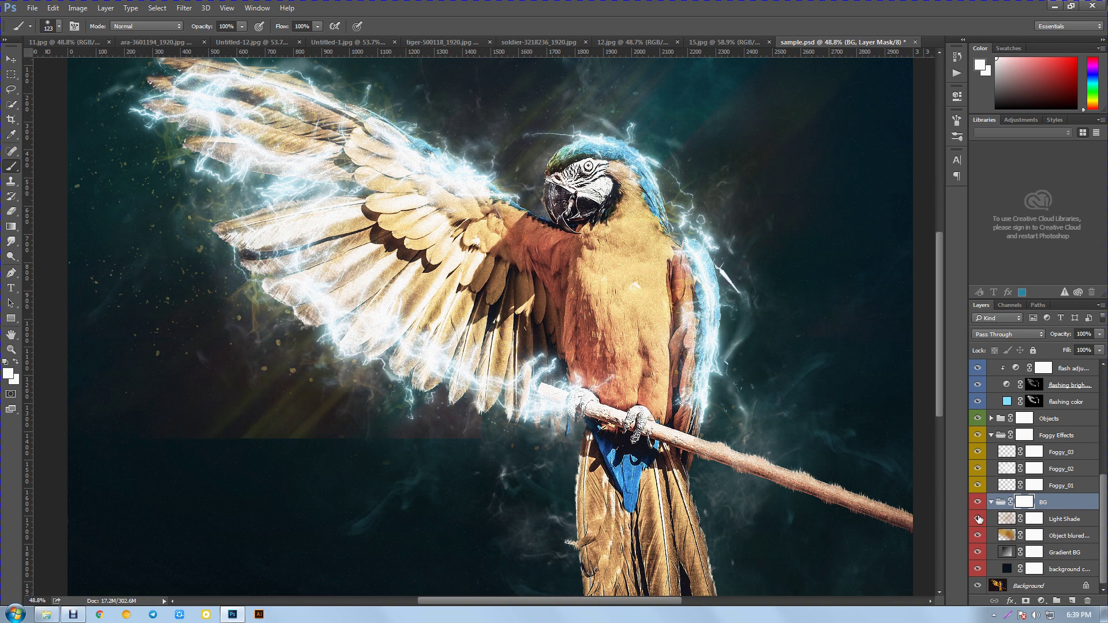
key("ctrl+0")
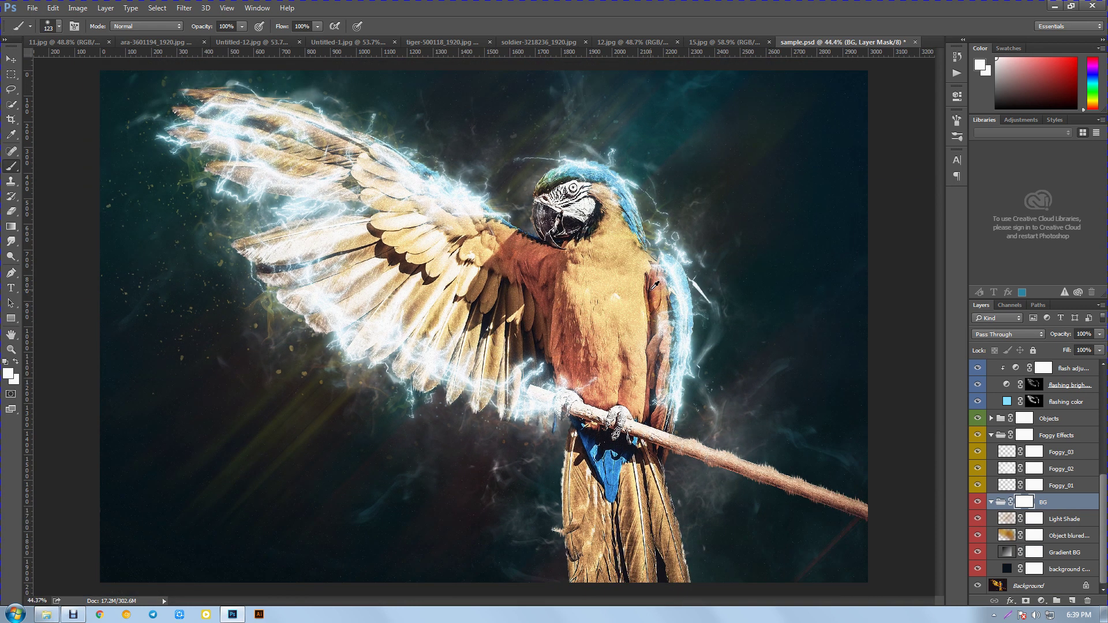
- Collapse the BG group, compare the Foggy_01 and Foggy_02 fog layers, and briefly hide the parrot
left_click(992, 503)
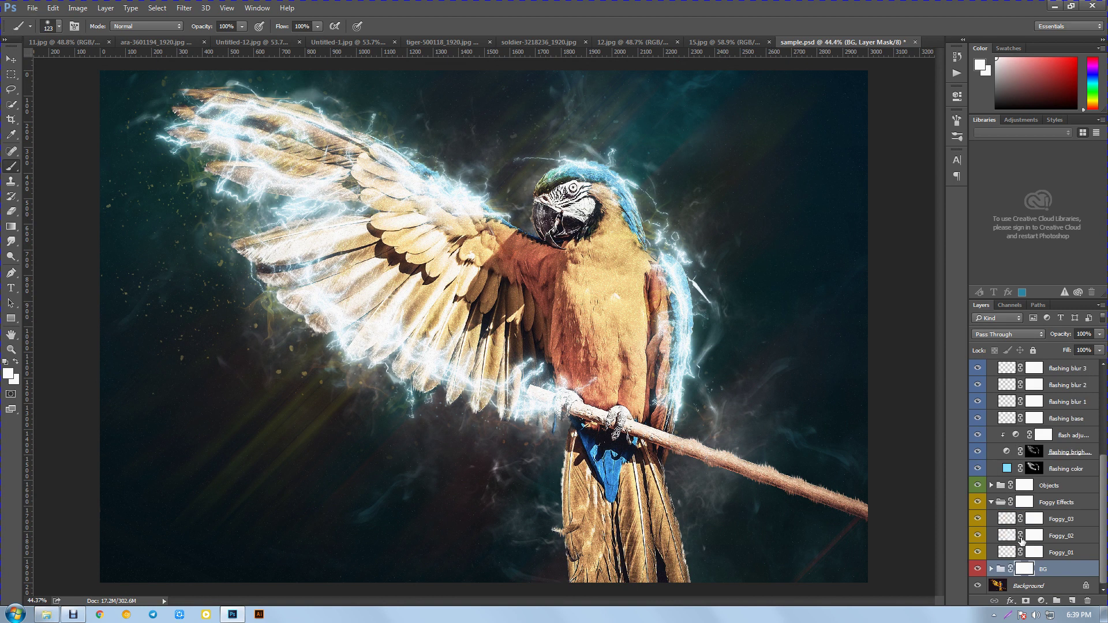
left_click(978, 552)
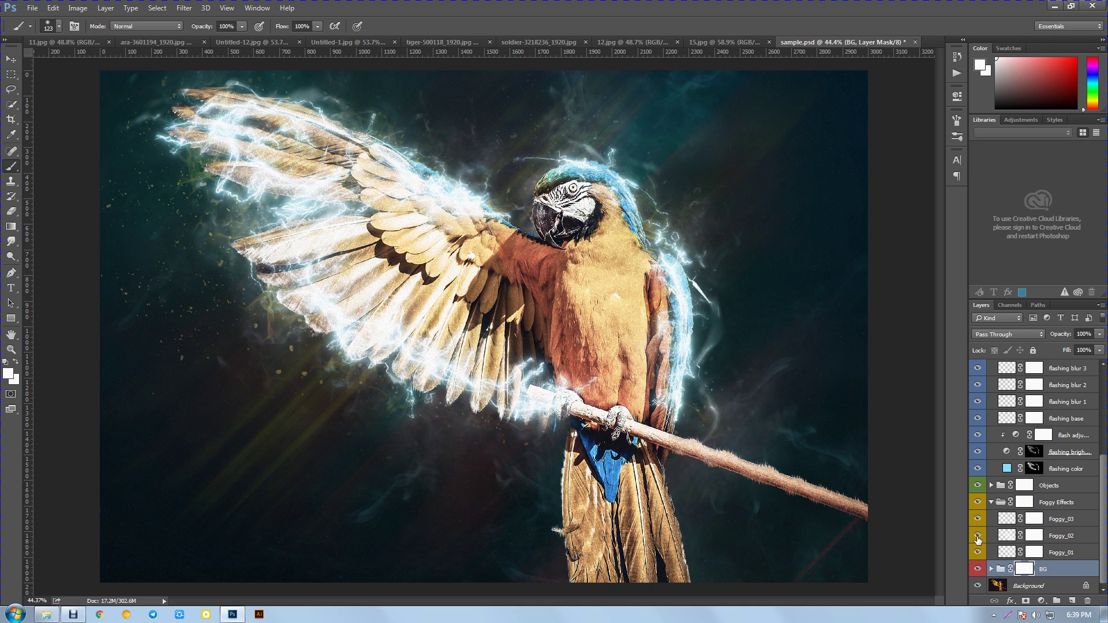
left_click(978, 536)
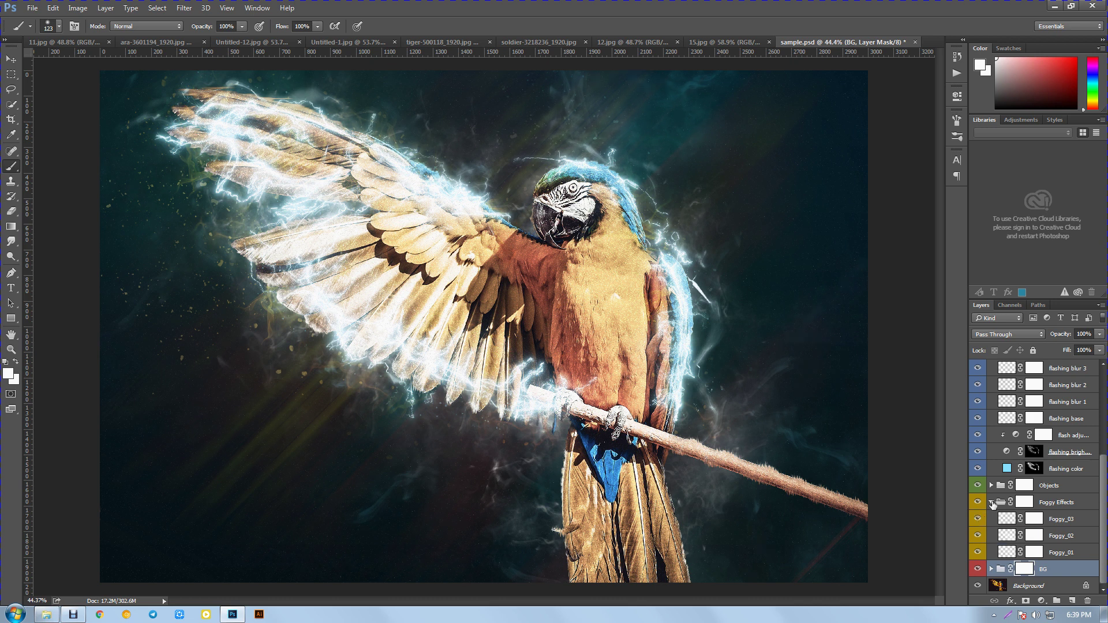
left_click(991, 503)
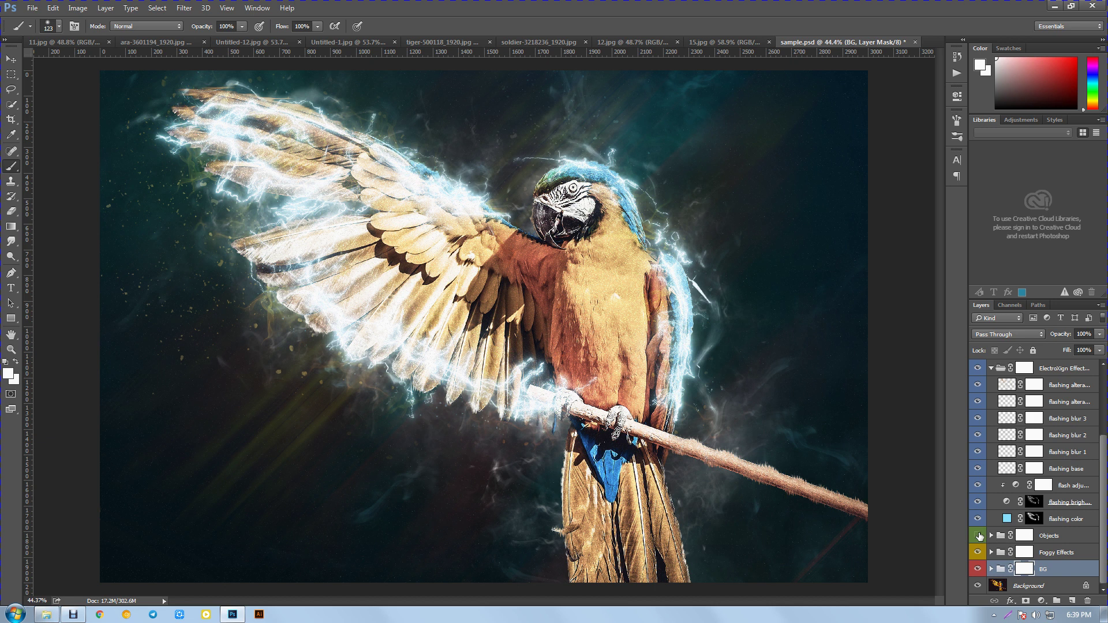
left_click(978, 536)
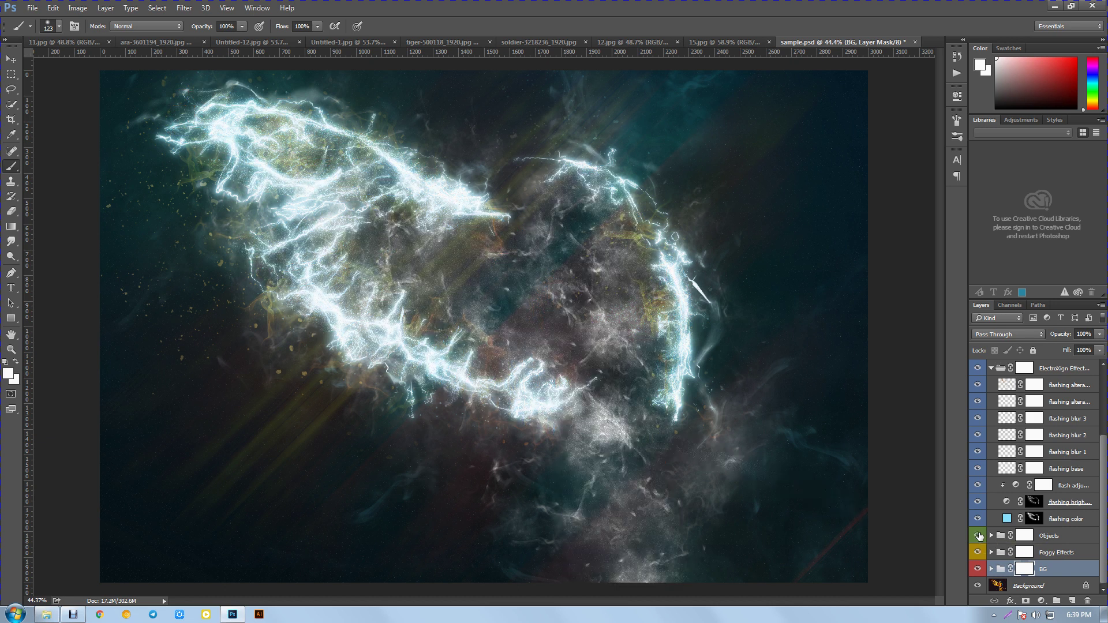
left_click(977, 536)
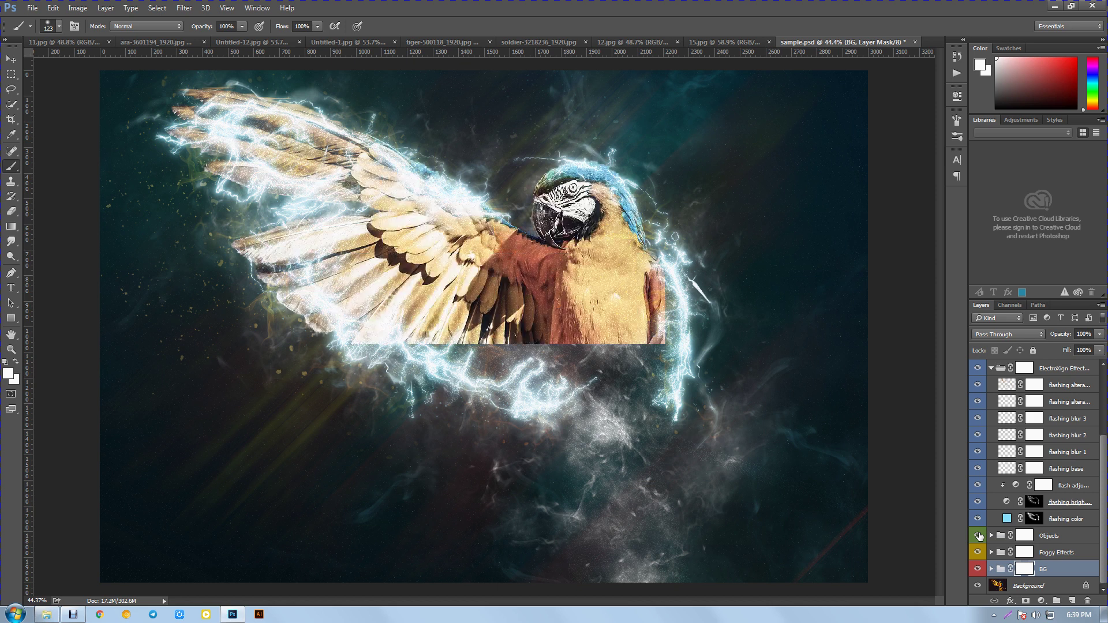
- Compare the Objects group's wing stroke outline, collapse the group, and hide the flashing color layer
left_click(991, 536)
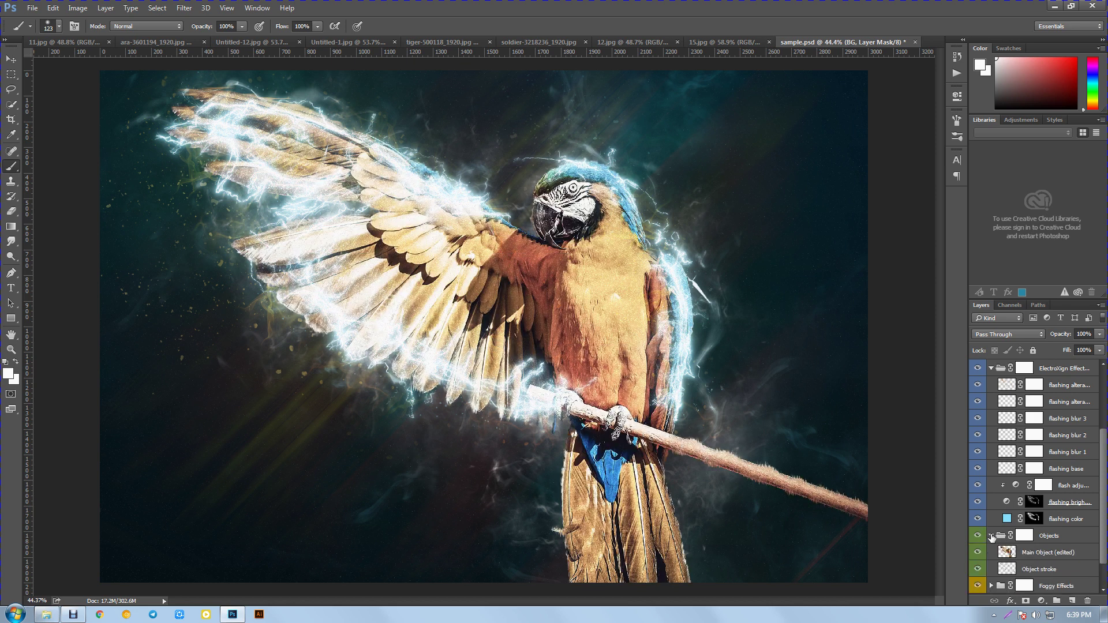
left_click(979, 569)
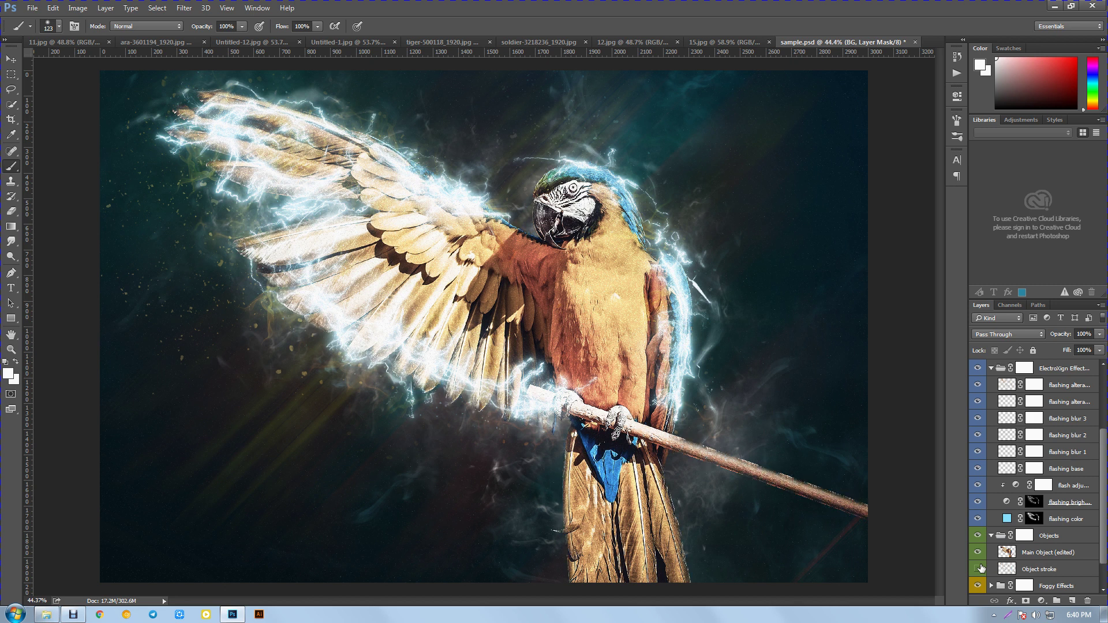
left_click(979, 568)
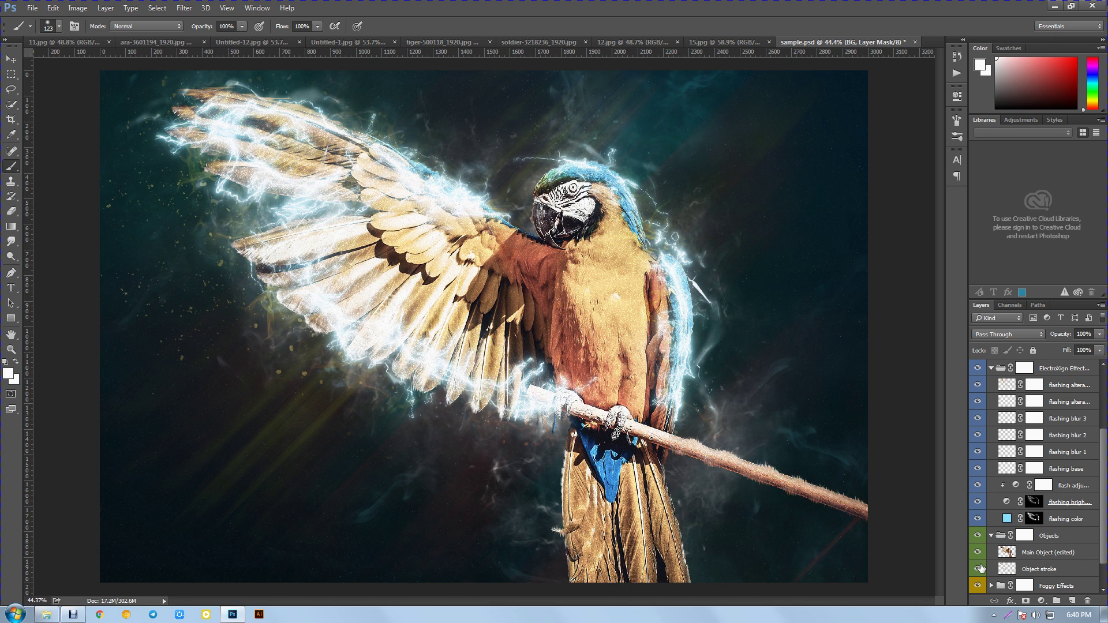
left_click(991, 536)
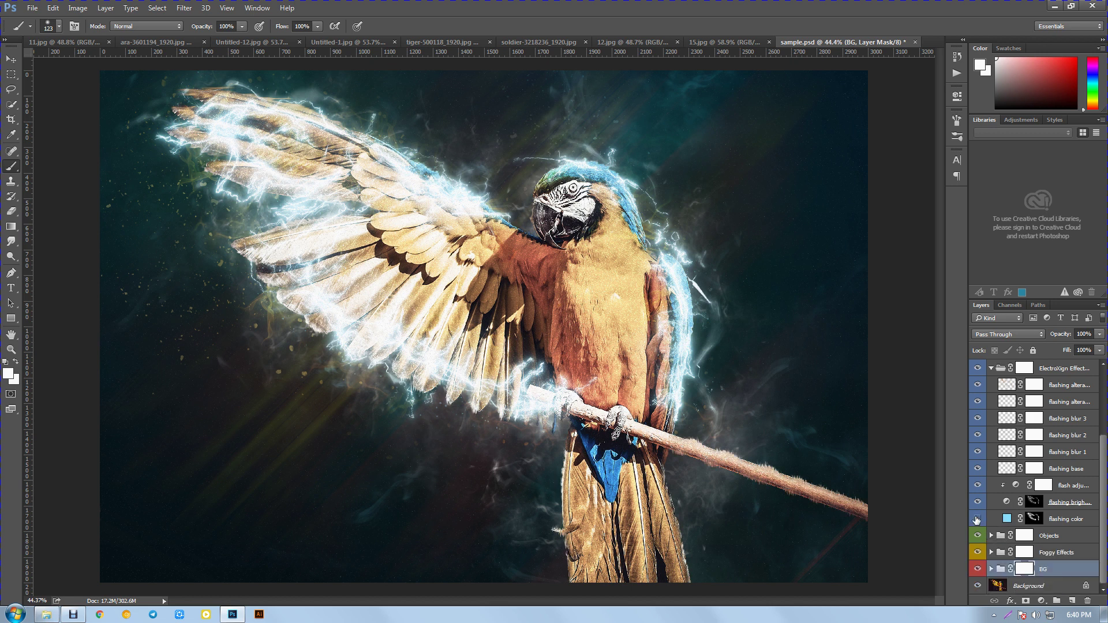
left_click(977, 520)
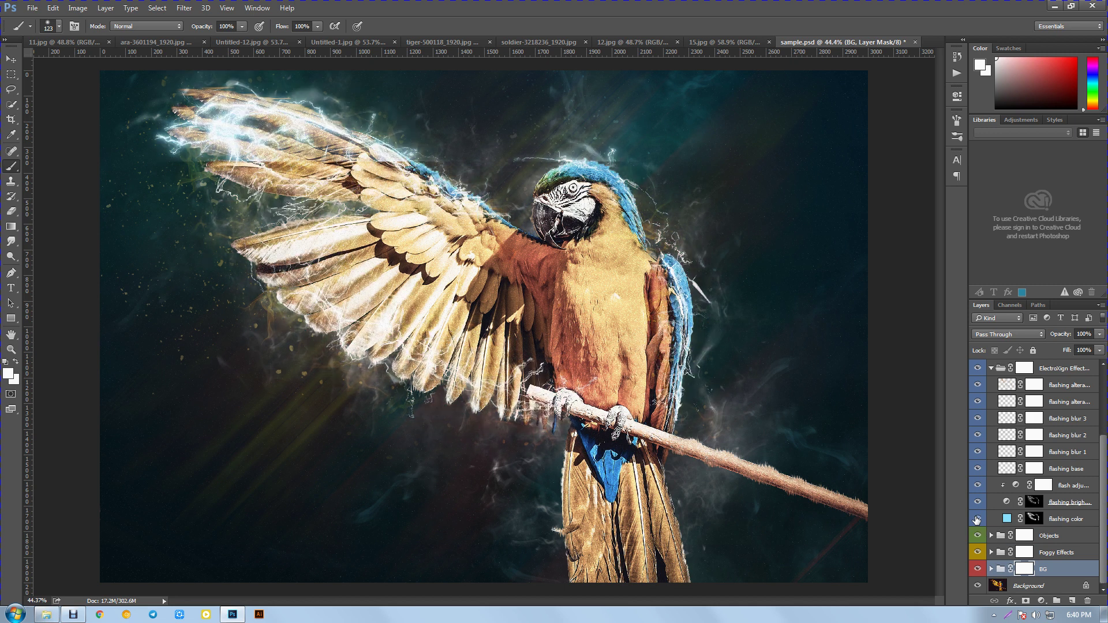
- Try green, yellow and purple for the flashing color fill, then set it to 88d9ff
left_click(1075, 520)
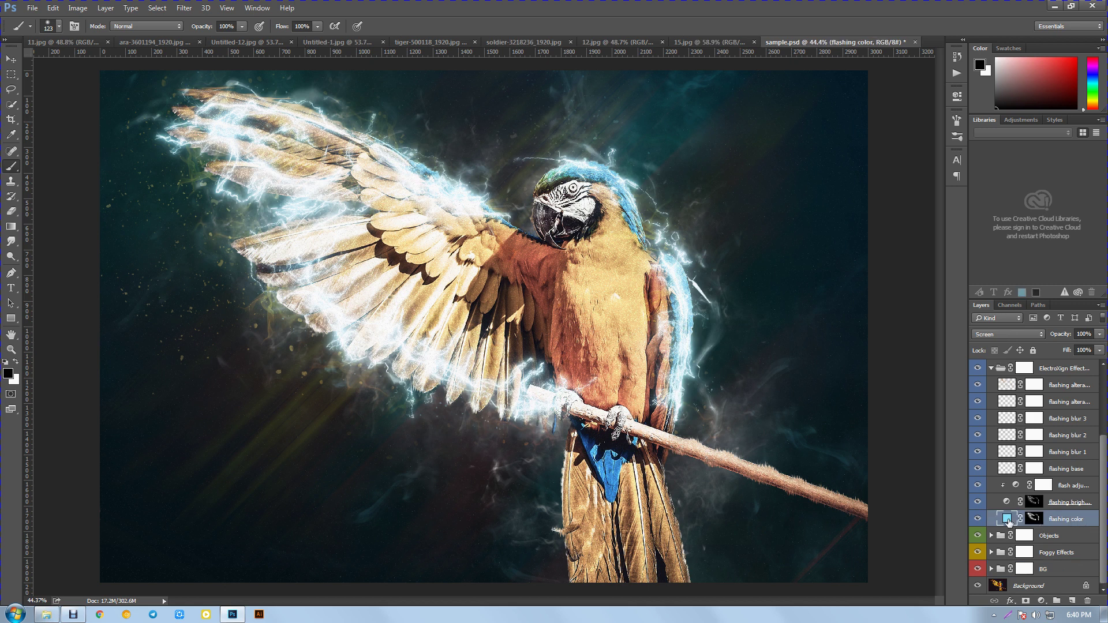
double_click(1008, 521)
left_click(880, 367)
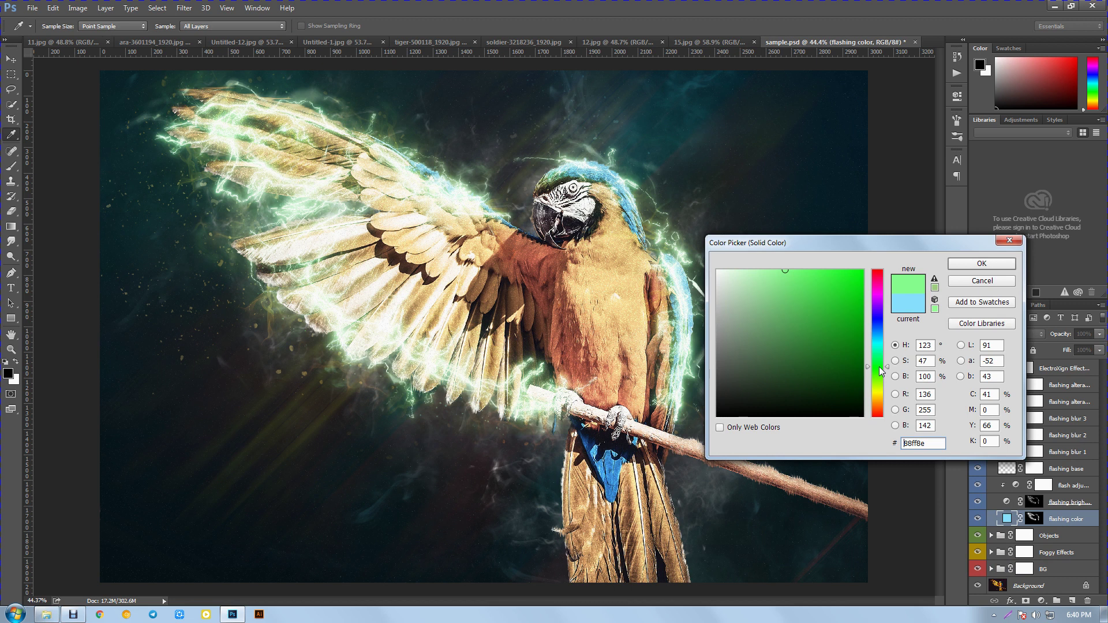
left_click_drag(913, 205, 919, 200)
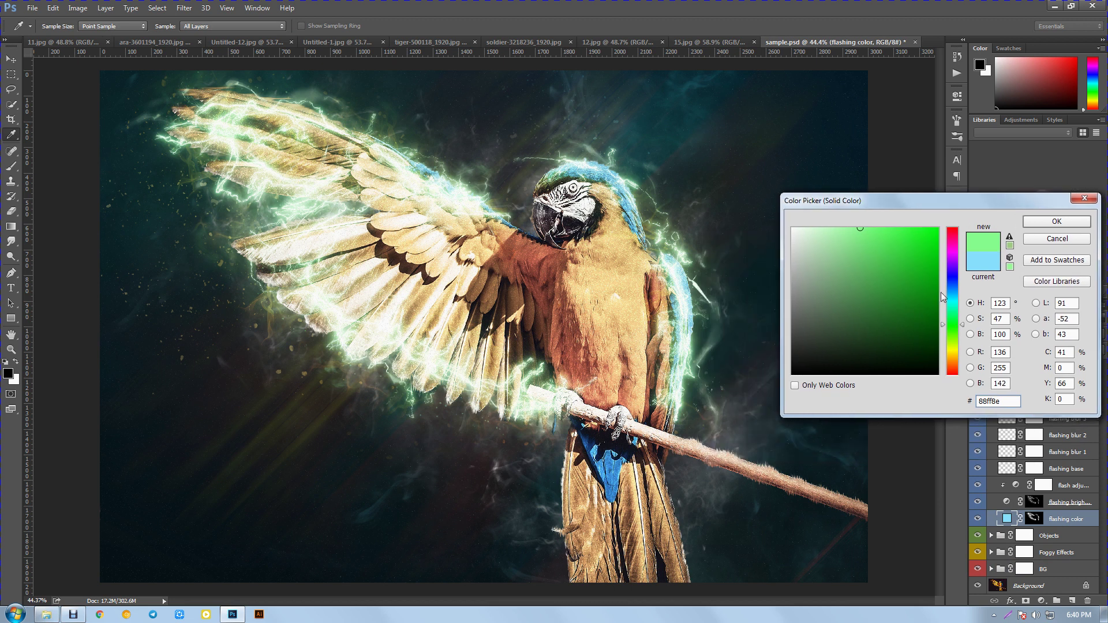
left_click(952, 336)
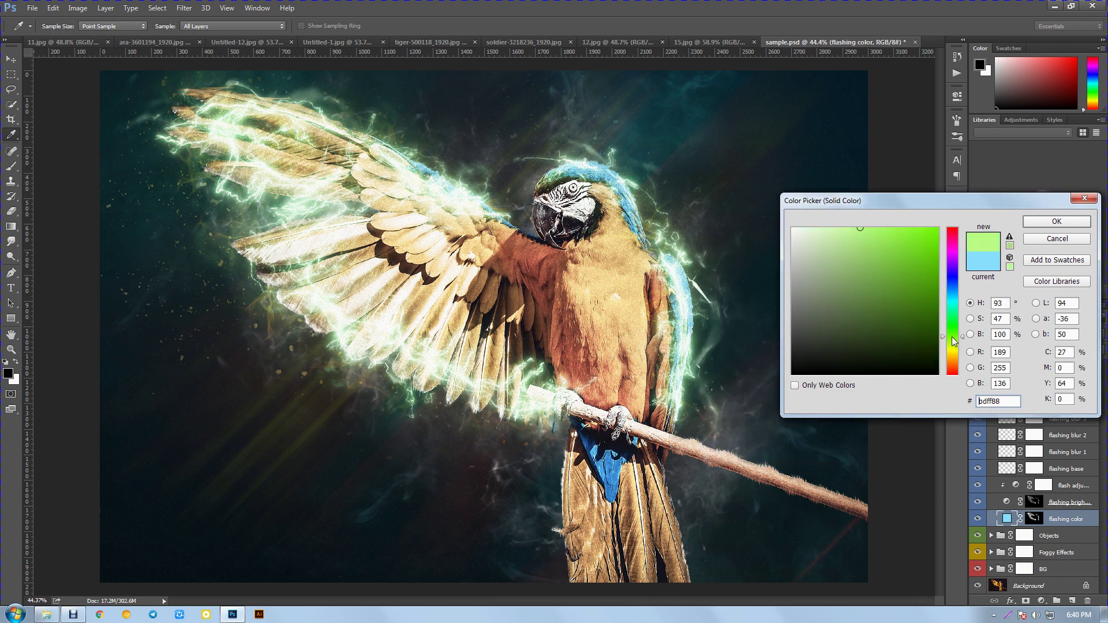
left_click_drag(953, 338, 954, 376)
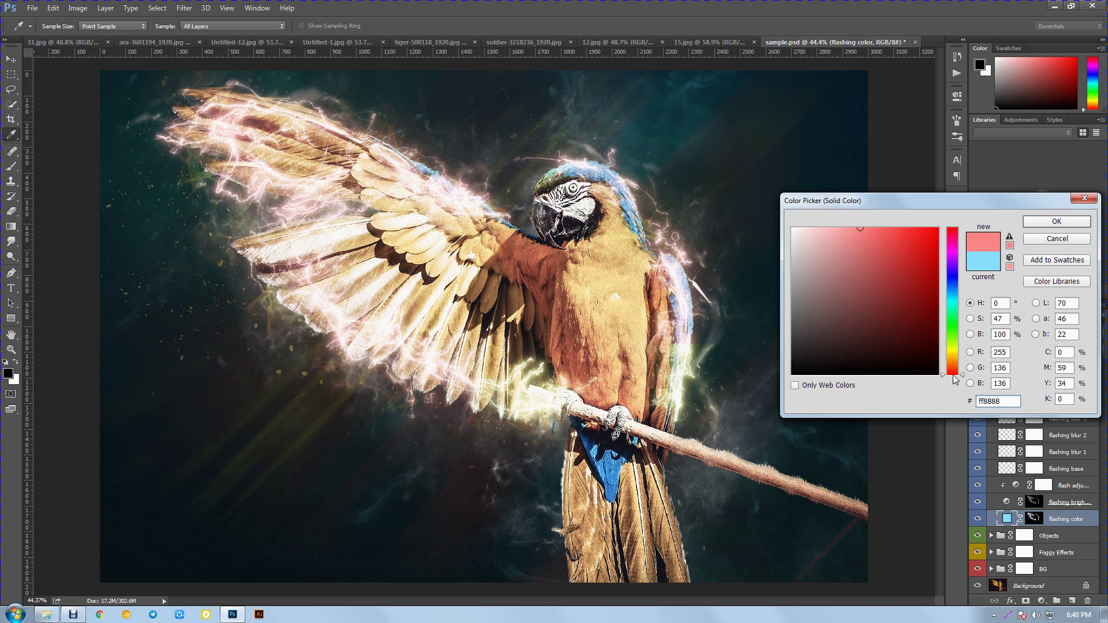
left_click(951, 283)
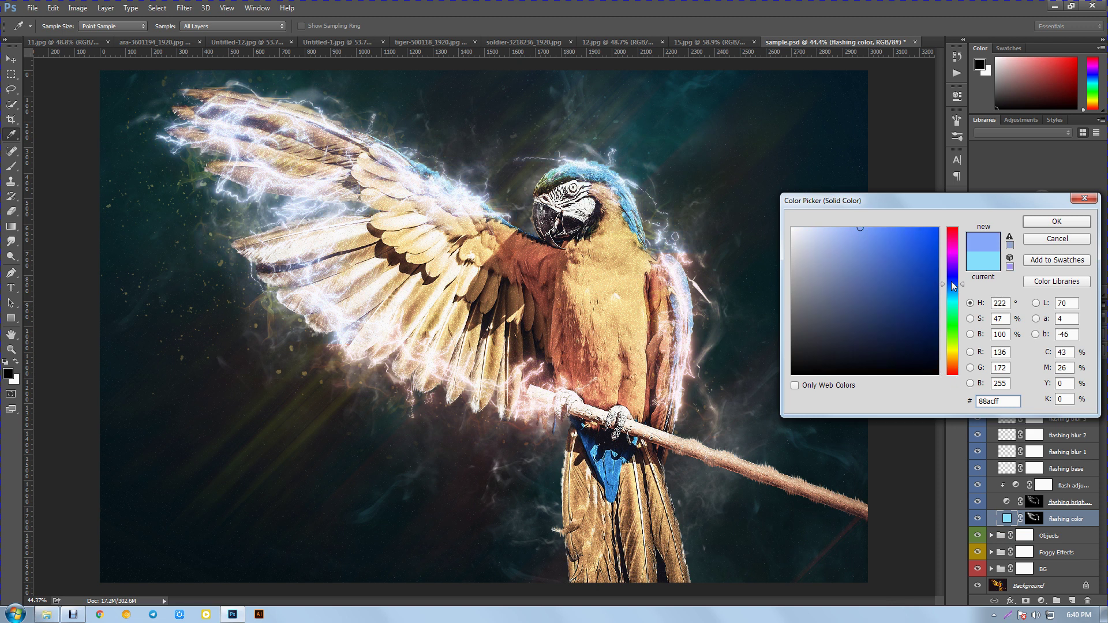
mouse_move(952, 282)
left_mouse_down()
mouse_move(953, 228)
mouse_move(953, 288)
left_mouse_up()
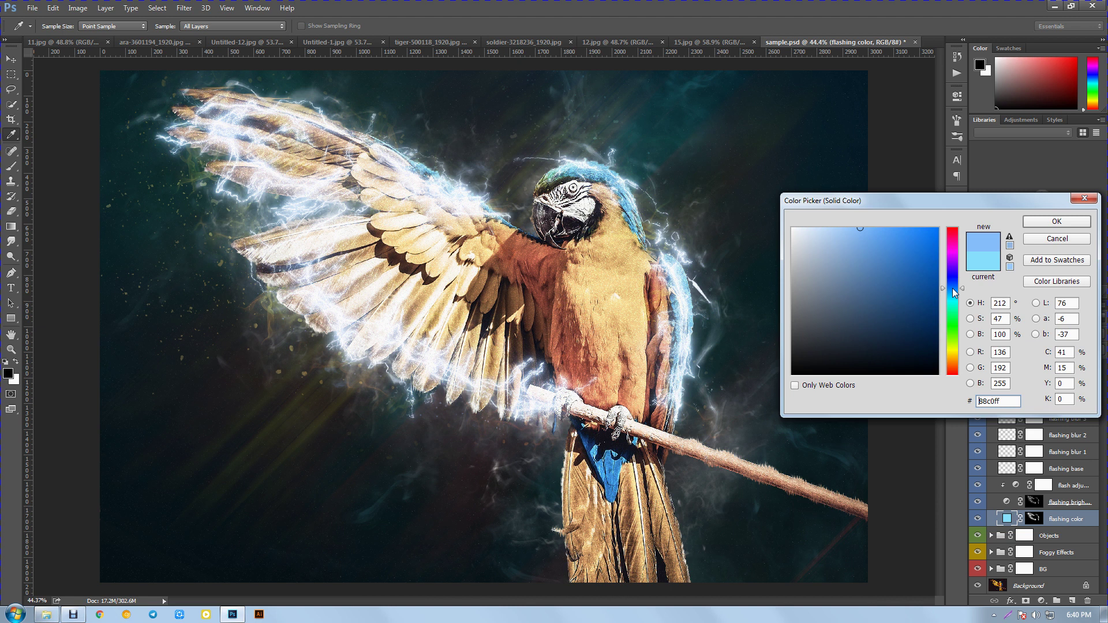
left_click_drag(953, 289, 952, 293)
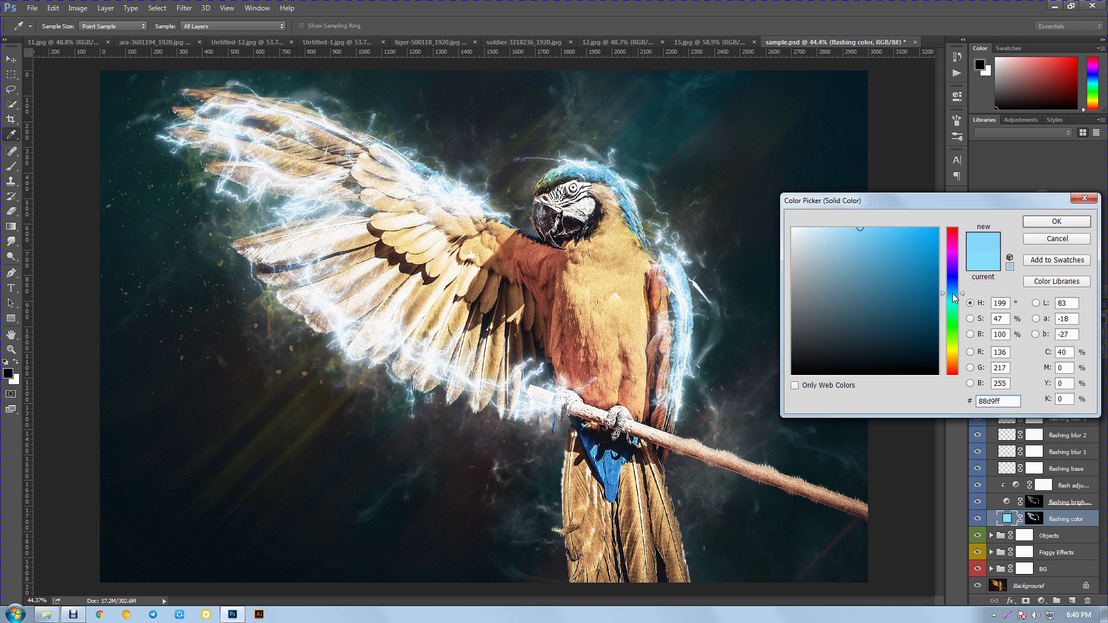
left_click(1057, 221)
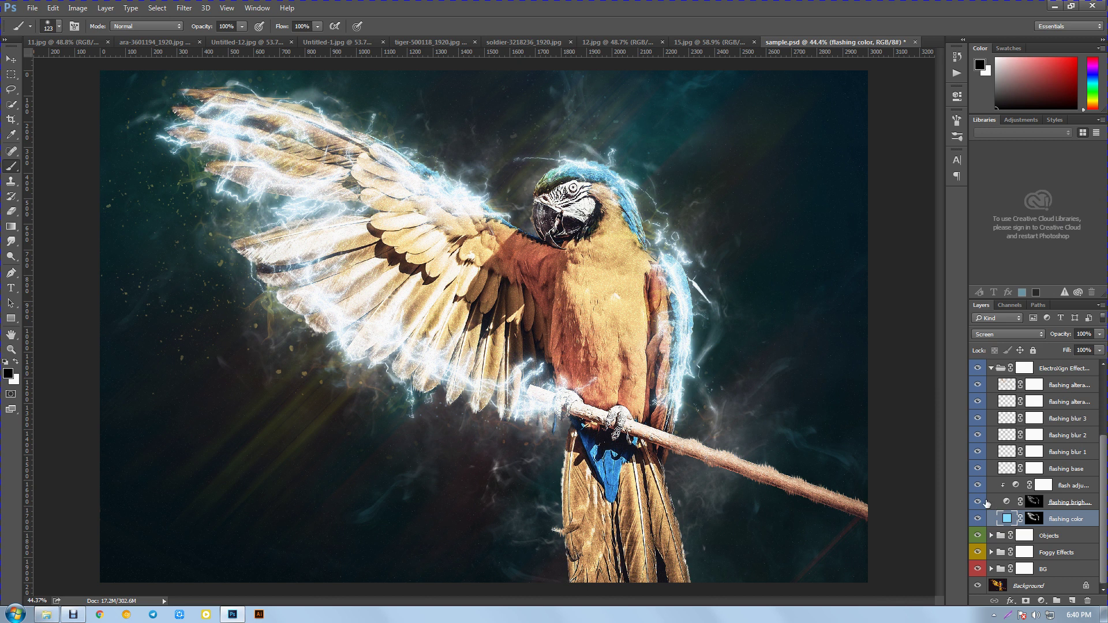
- Set the flash Hue/Saturation adjustment's Lightness to +60 and close its properties
left_click(1010, 484)
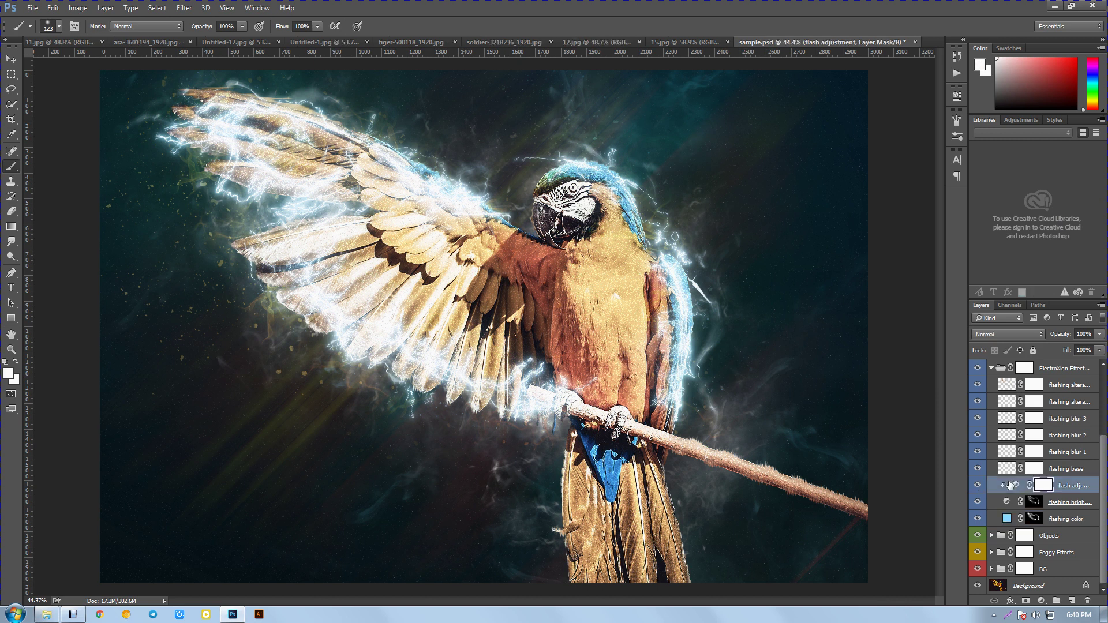
double_click(1010, 485)
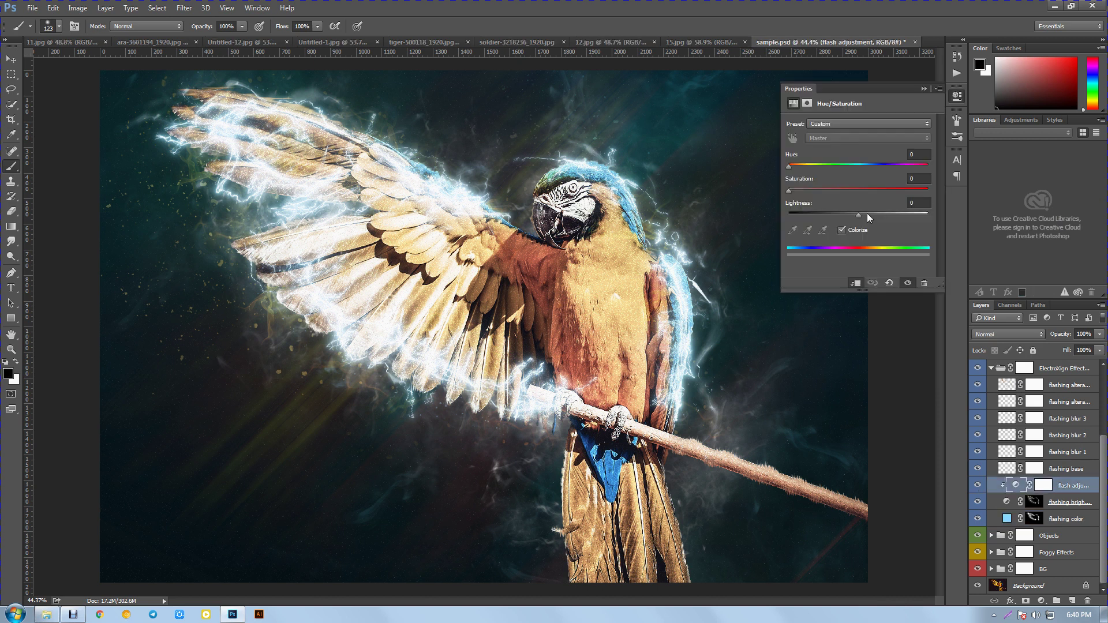
mouse_move(867, 213)
left_mouse_down()
mouse_move(946, 210)
mouse_move(806, 209)
left_mouse_up()
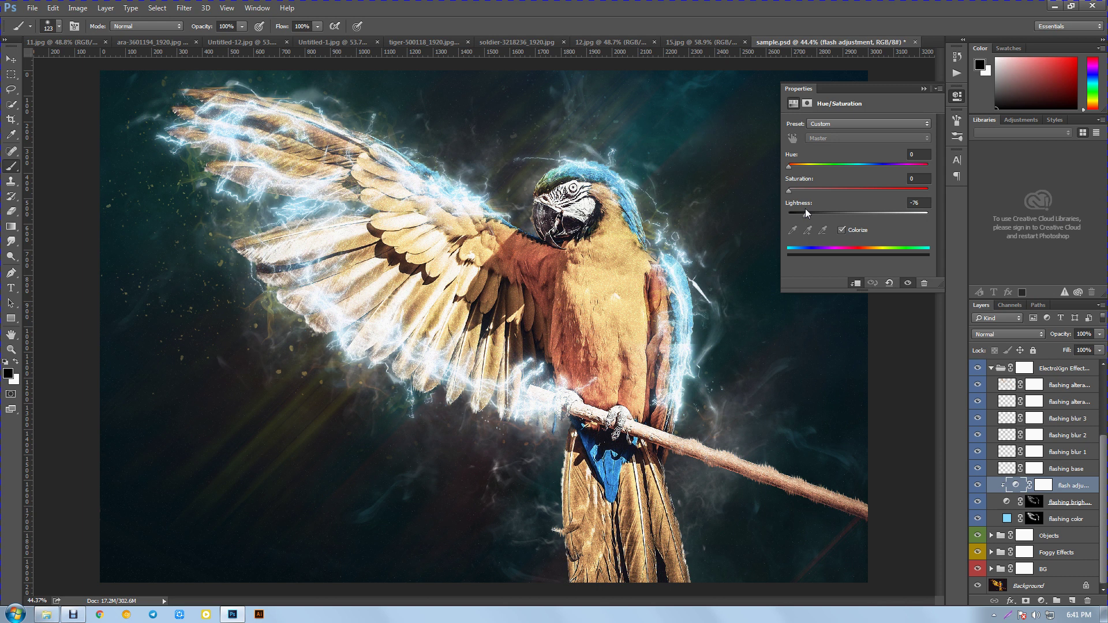
left_click_drag(807, 212, 923, 208)
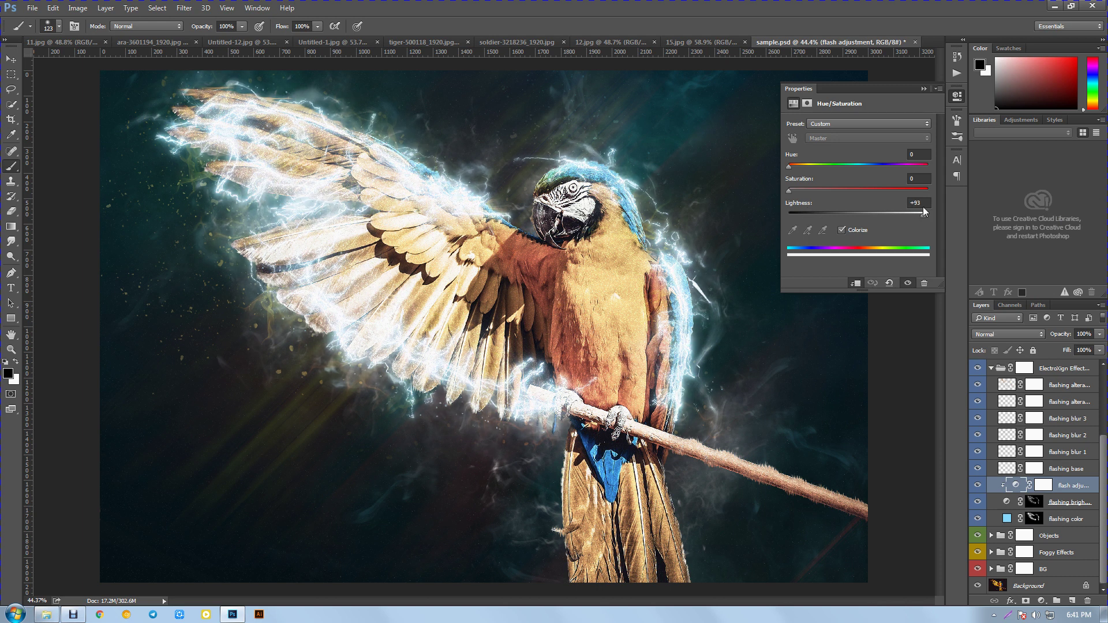
mouse_move(923, 206)
left_mouse_down()
mouse_move(846, 203)
mouse_move(936, 203)
mouse_move(918, 206)
left_mouse_up()
left_click(923, 91)
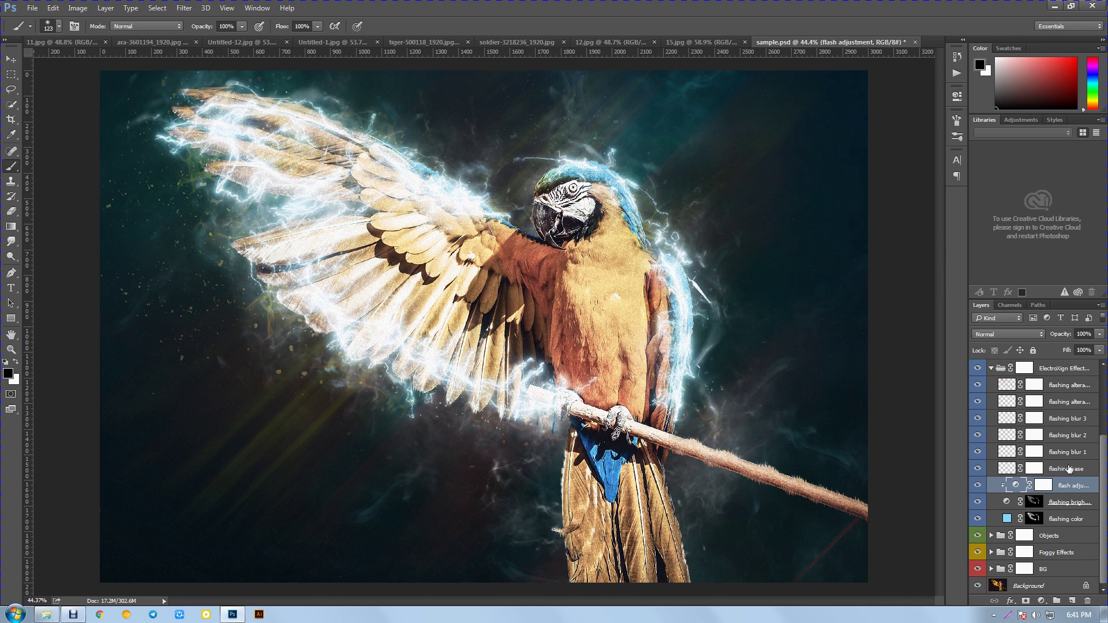
scroll(1069, 468, "up", 1)
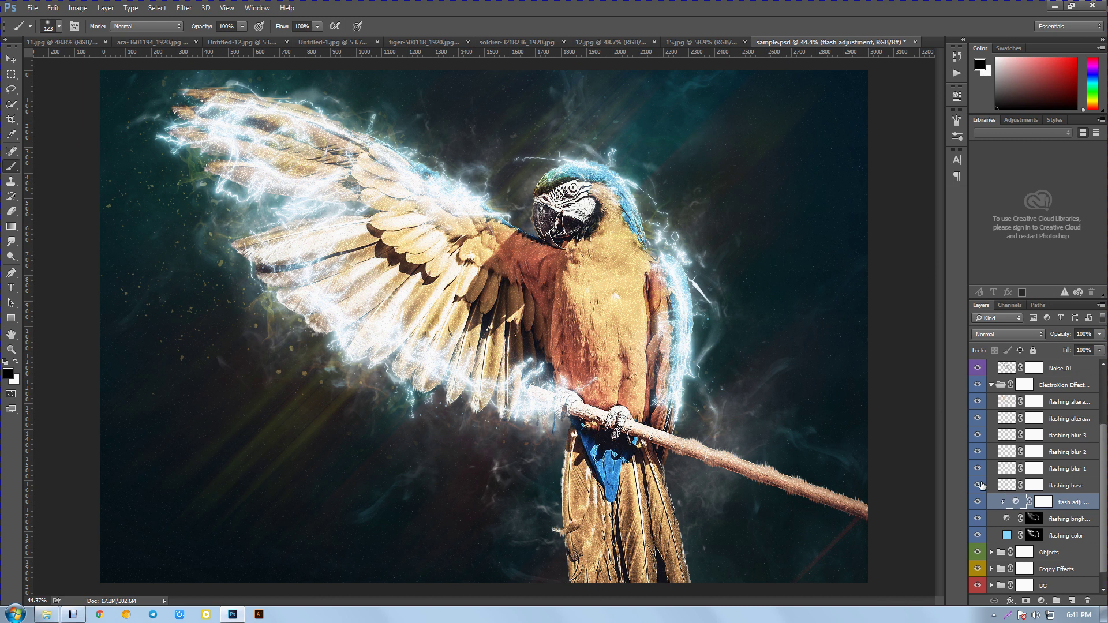
- Compare the flashing lightning layers on and off, then select flashing alteration 2
left_click_drag(978, 486, 976, 403)
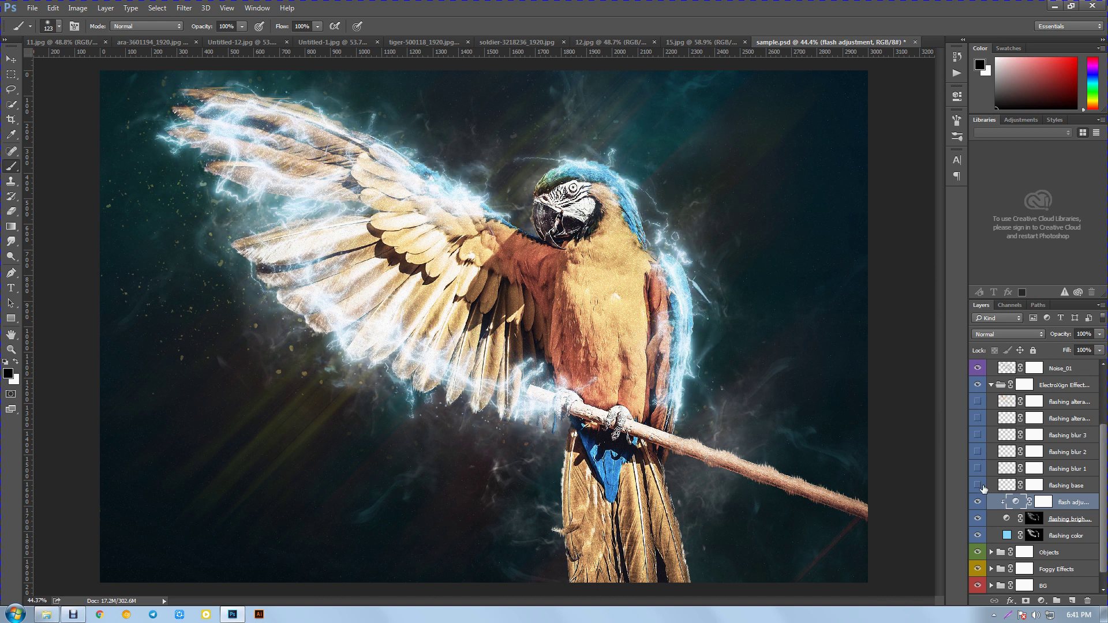
left_click_drag(978, 487, 978, 406)
left_click(1055, 405)
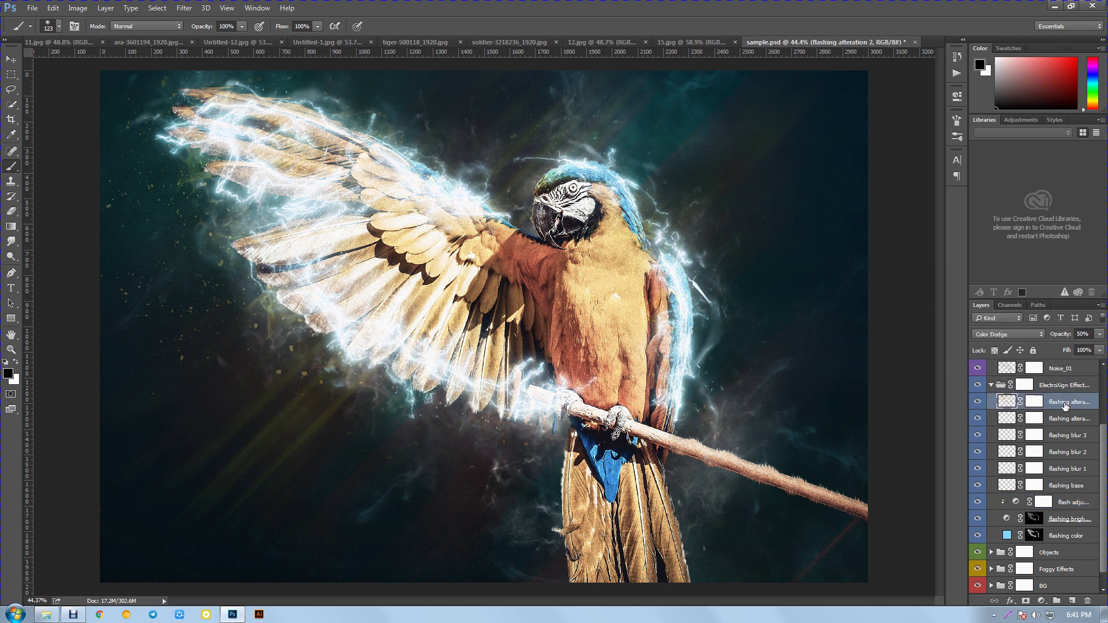
left_click(978, 402)
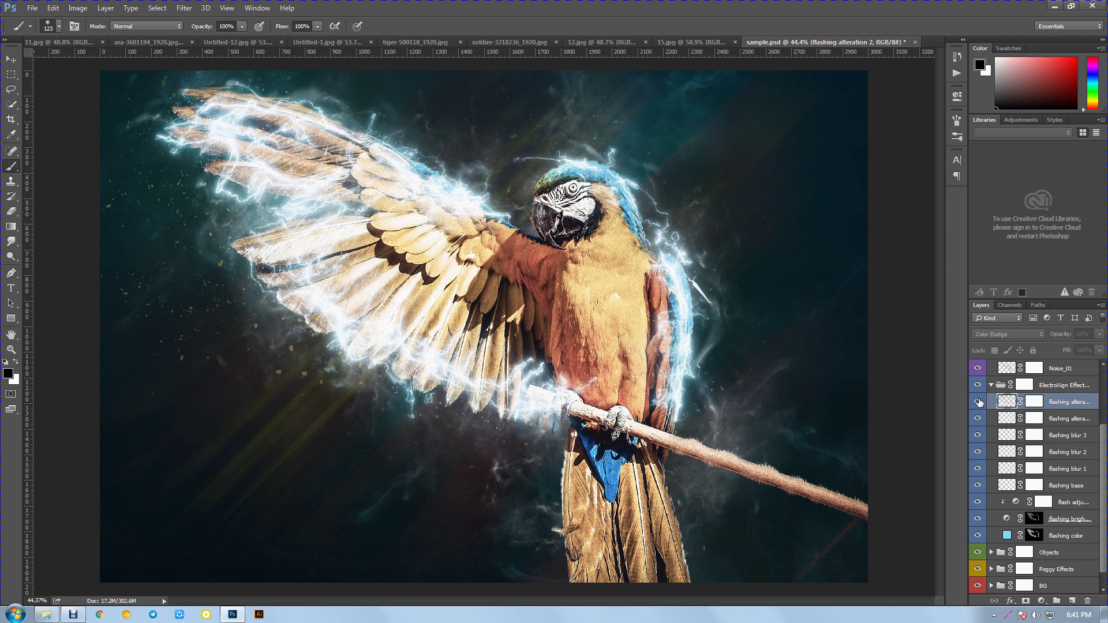
left_click(979, 402)
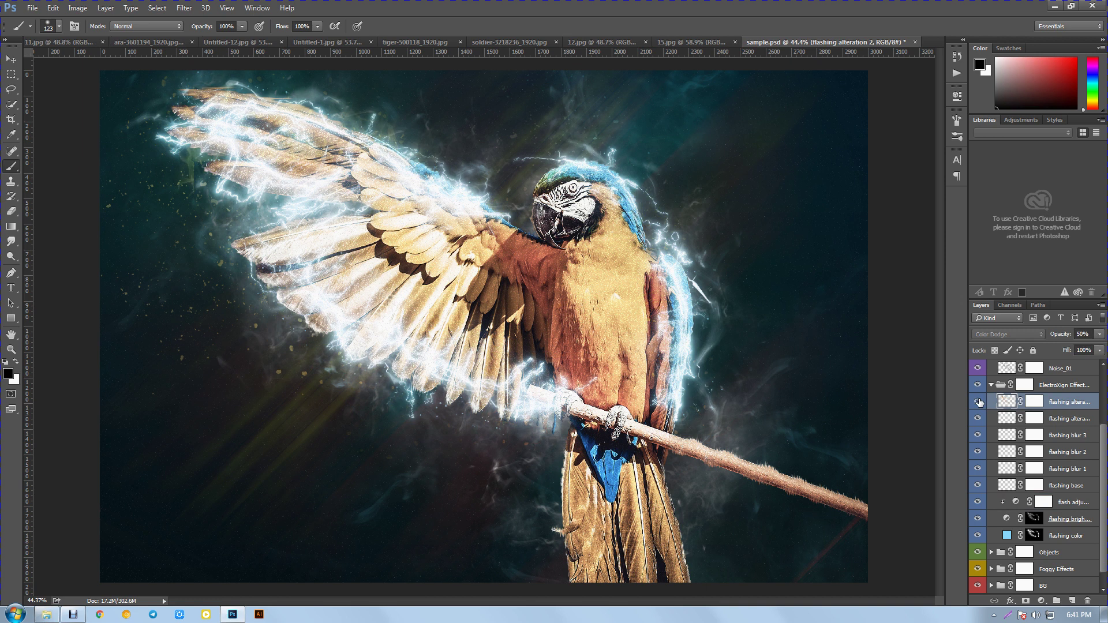
- Raise flashing alteration 2's opacity from 50% to 100% and collapse the ElectroXign Effects group
left_click(1099, 340)
left_click_drag(1075, 349, 1105, 353)
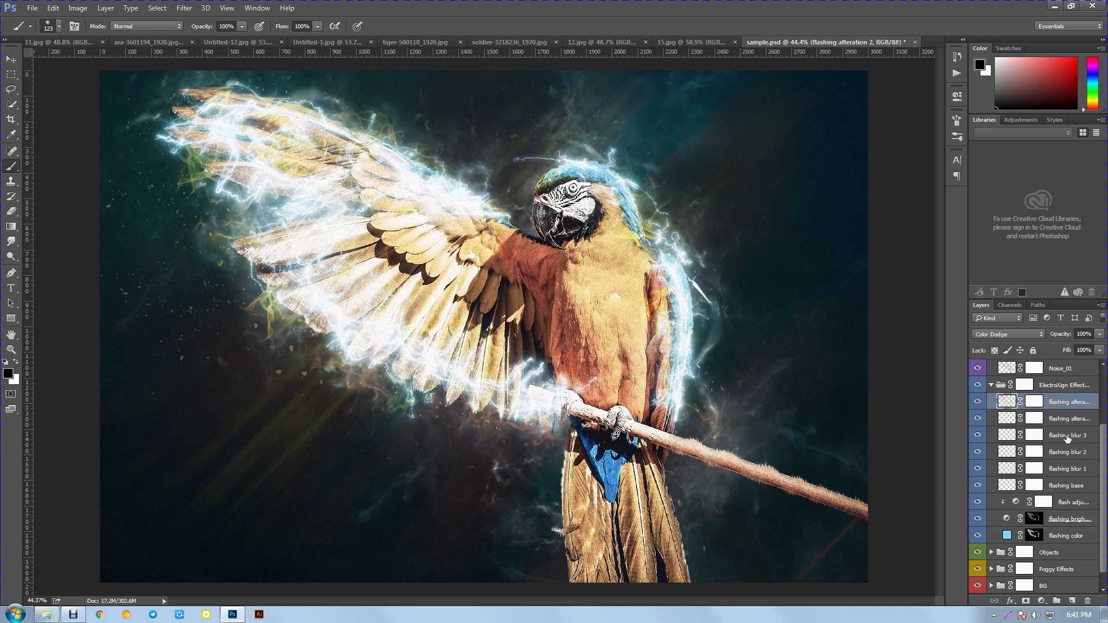
scroll(1067, 439, "up", 1)
left_click(991, 402)
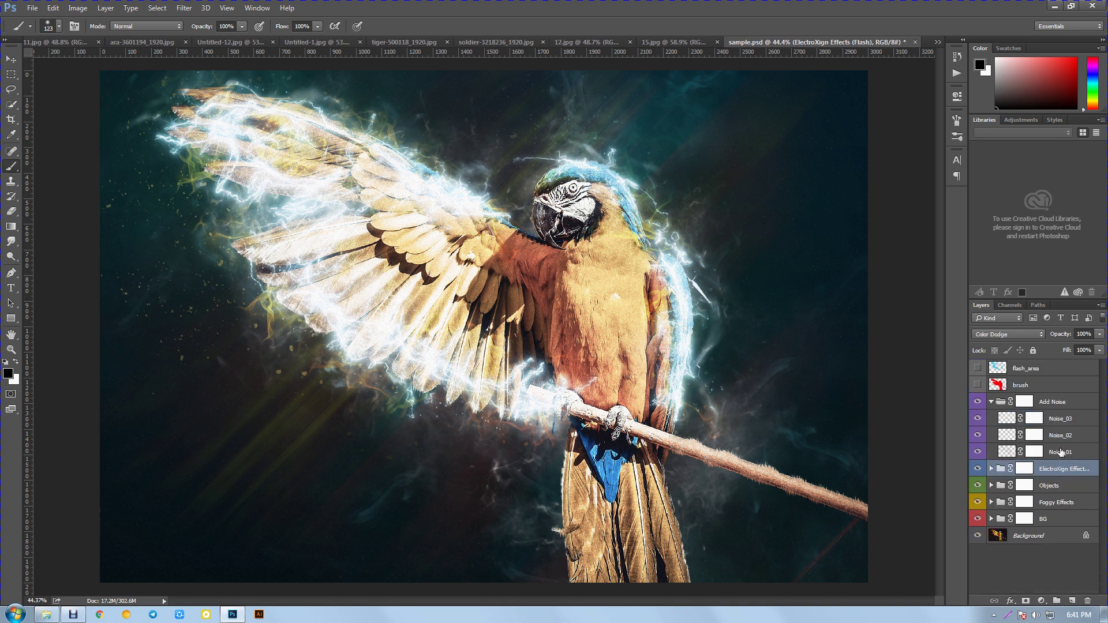
- Set the Noise_01 layer's fill to about 50%
left_click(1061, 453)
scroll(601, 231, "up", 3)
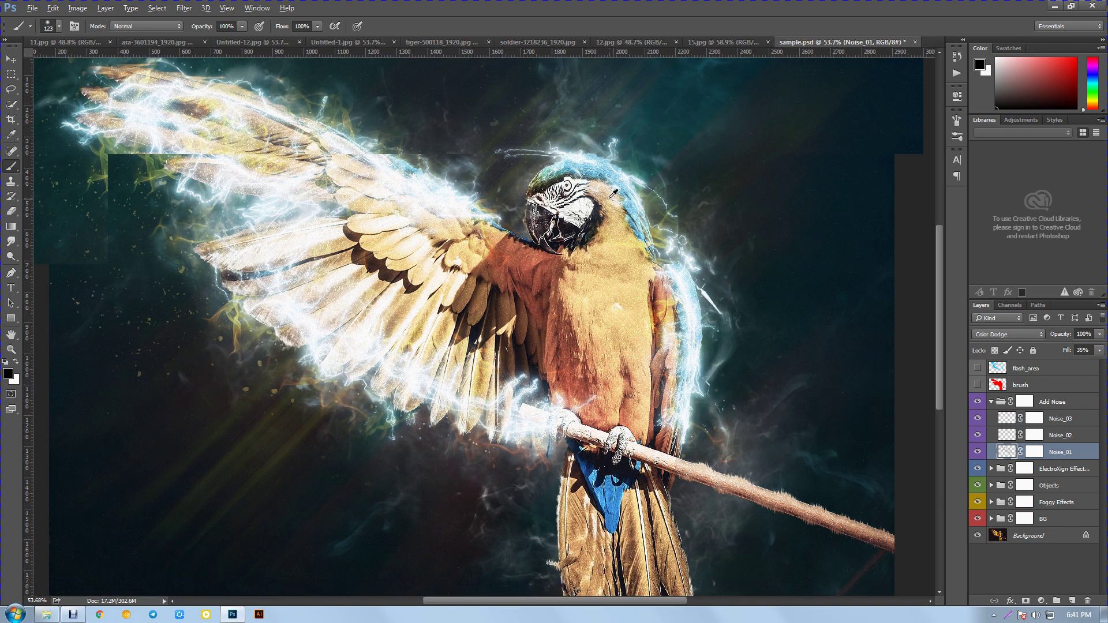
scroll(595, 226, "up", 1)
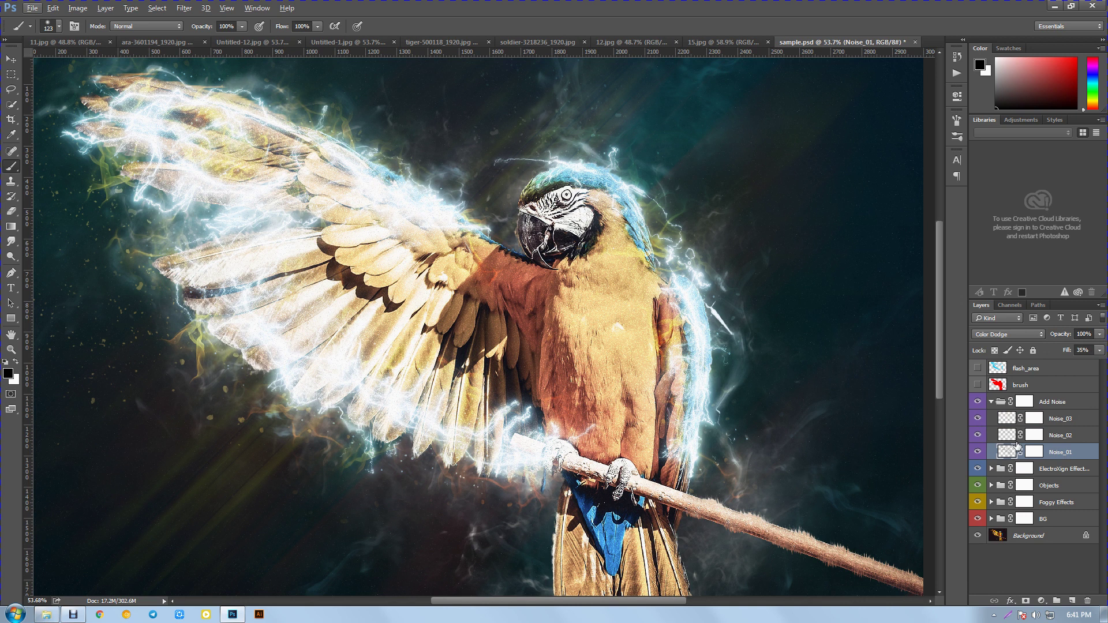
left_click(1020, 449)
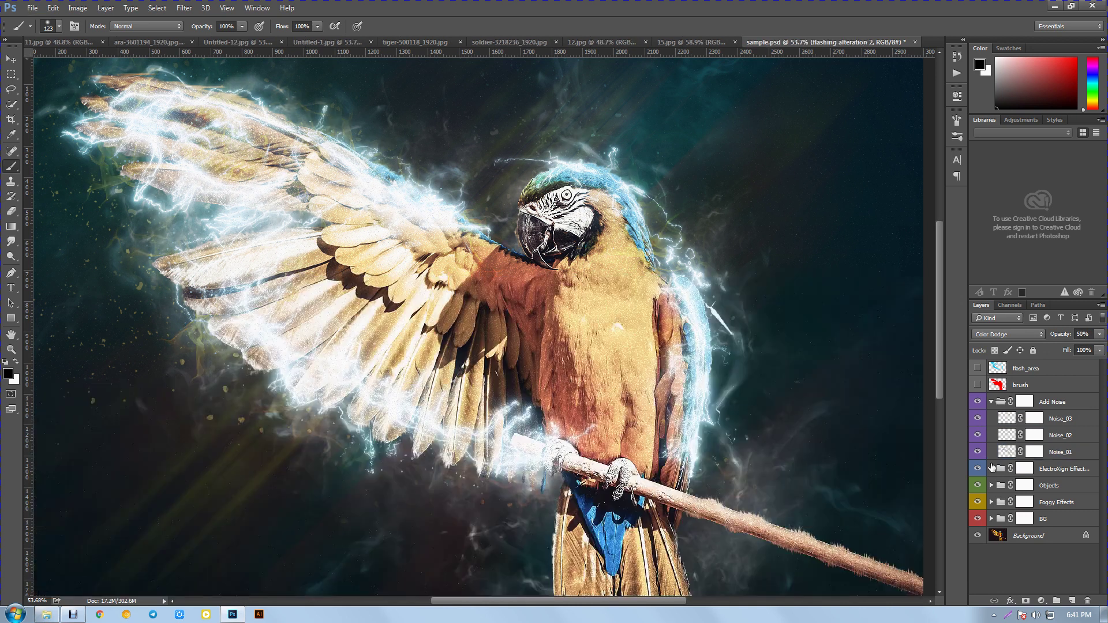
left_click(1084, 453)
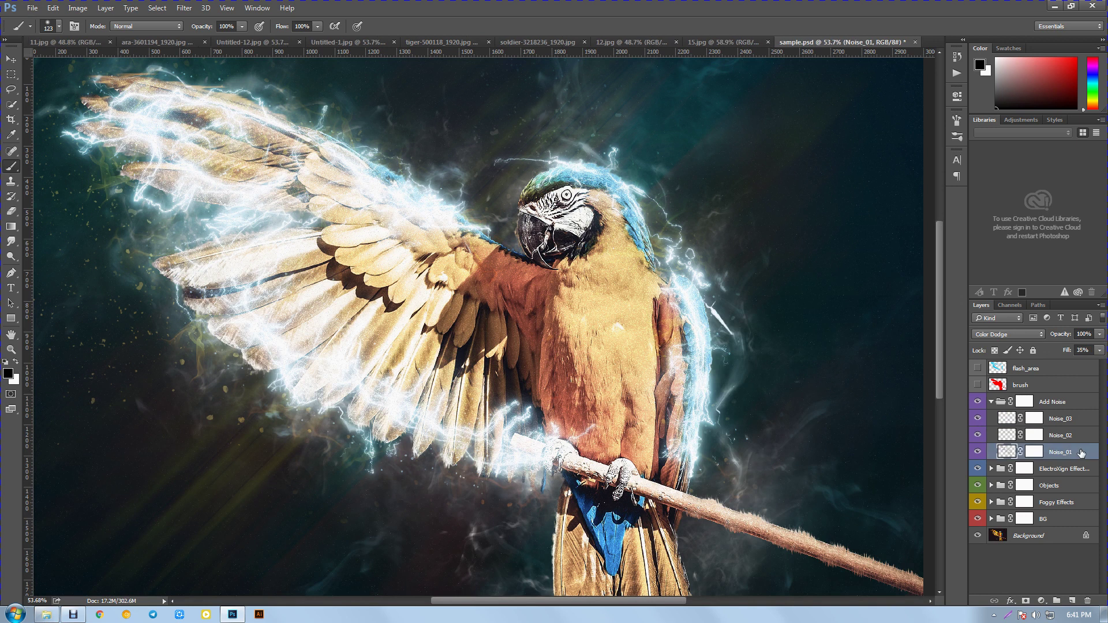
left_click(1100, 350)
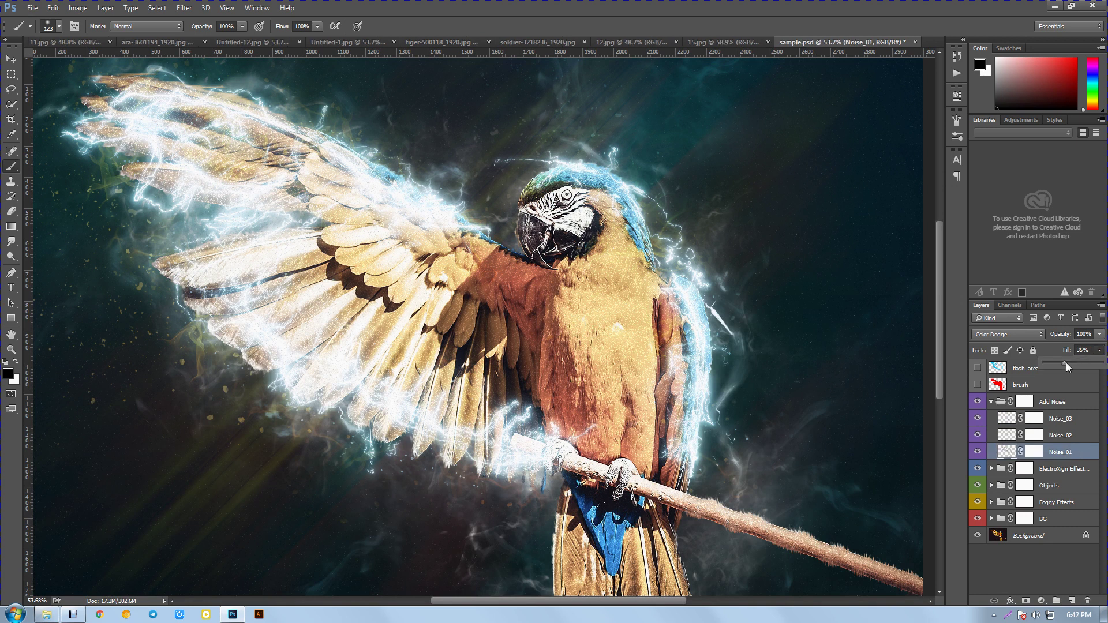
left_click_drag(1067, 363, 1089, 363)
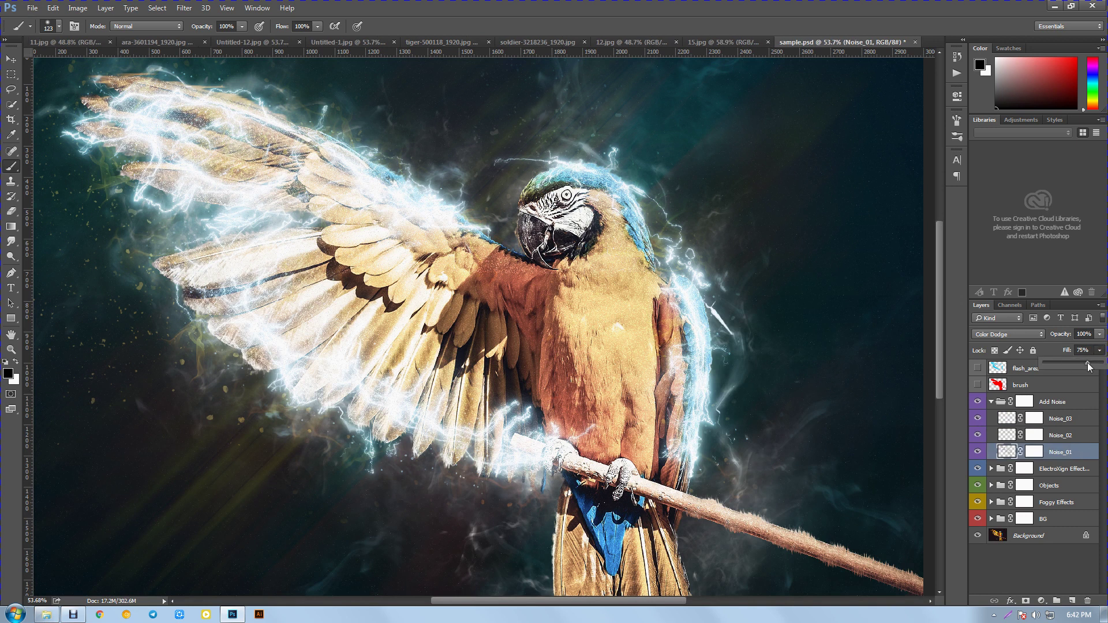
left_click_drag(1088, 364, 1072, 364)
- Hide and re-show Noise_01 to compare the noise texture
left_click(977, 452)
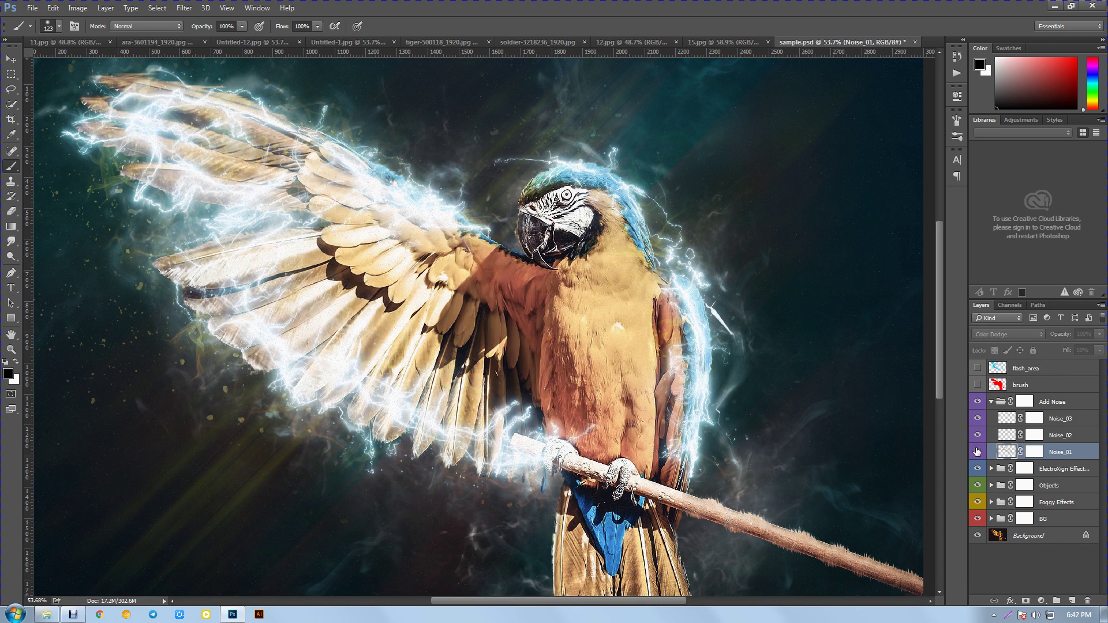
left_click(977, 452)
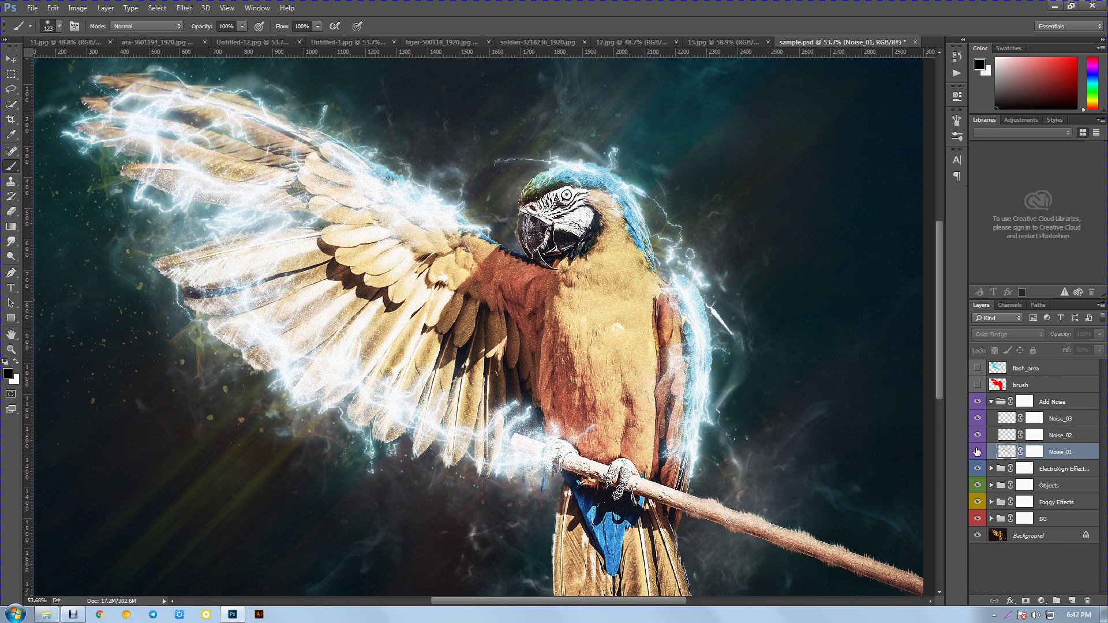
left_click(978, 452)
left_click(977, 452)
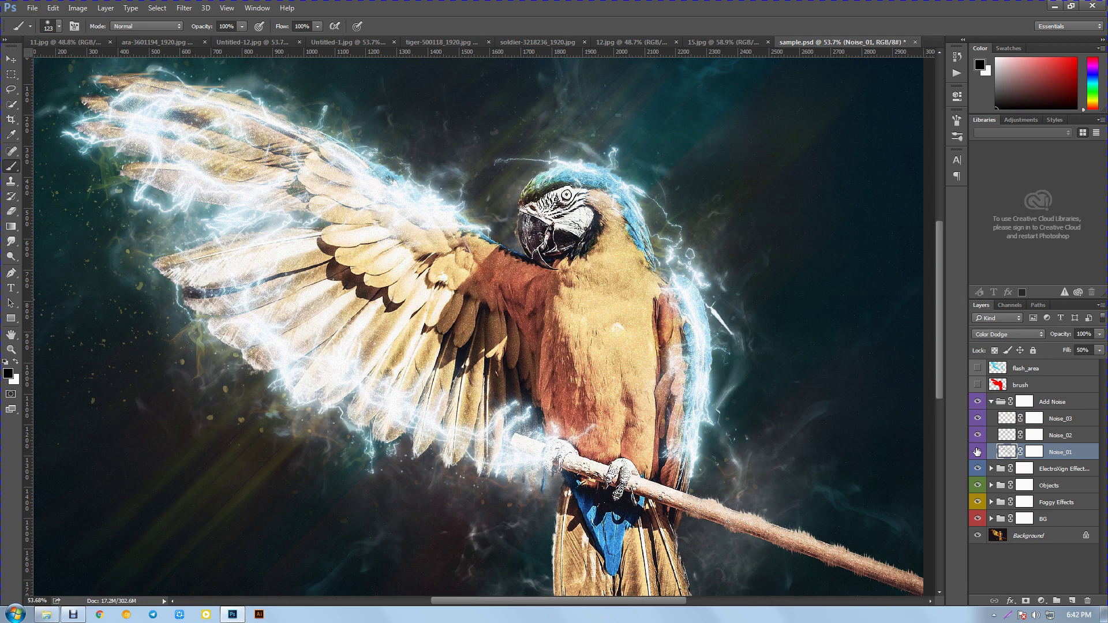
- Raise the Noise_02 layer's opacity to 100%
left_click(1062, 437)
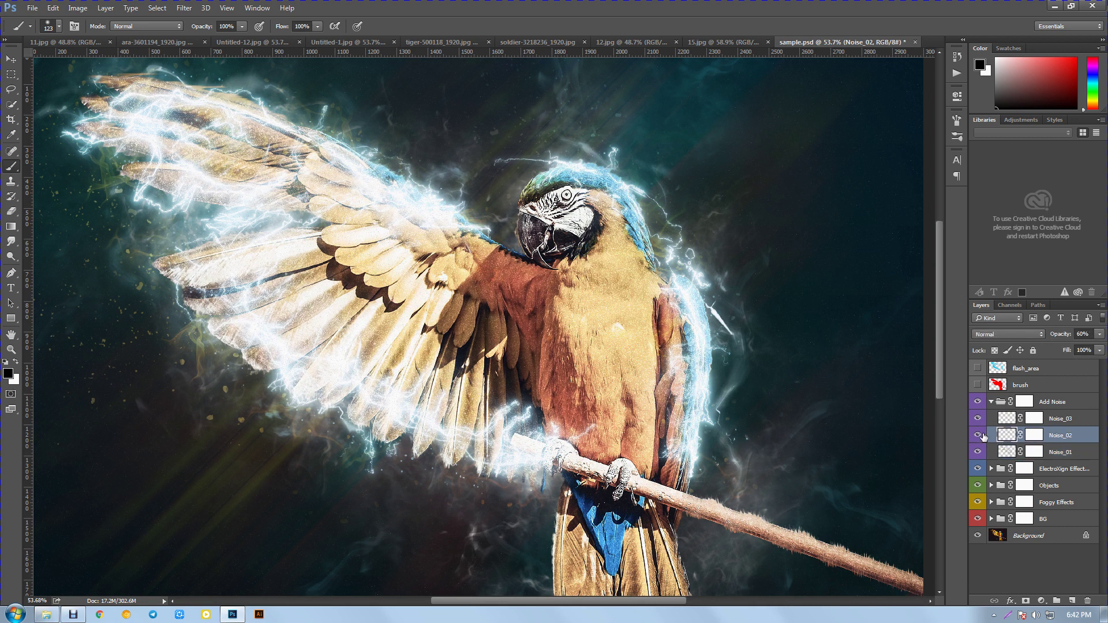
left_click(1100, 333)
left_click_drag(1079, 347, 1102, 347)
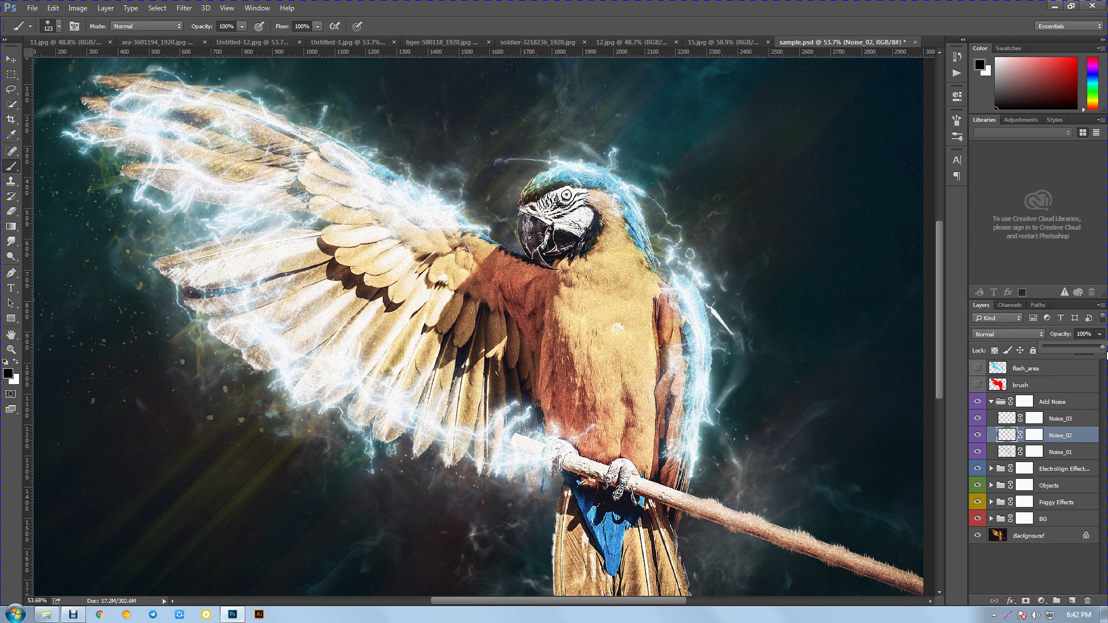
scroll(698, 191, "down", 1)
scroll(698, 191, "down", 1)
scroll(699, 190, "down", 1)
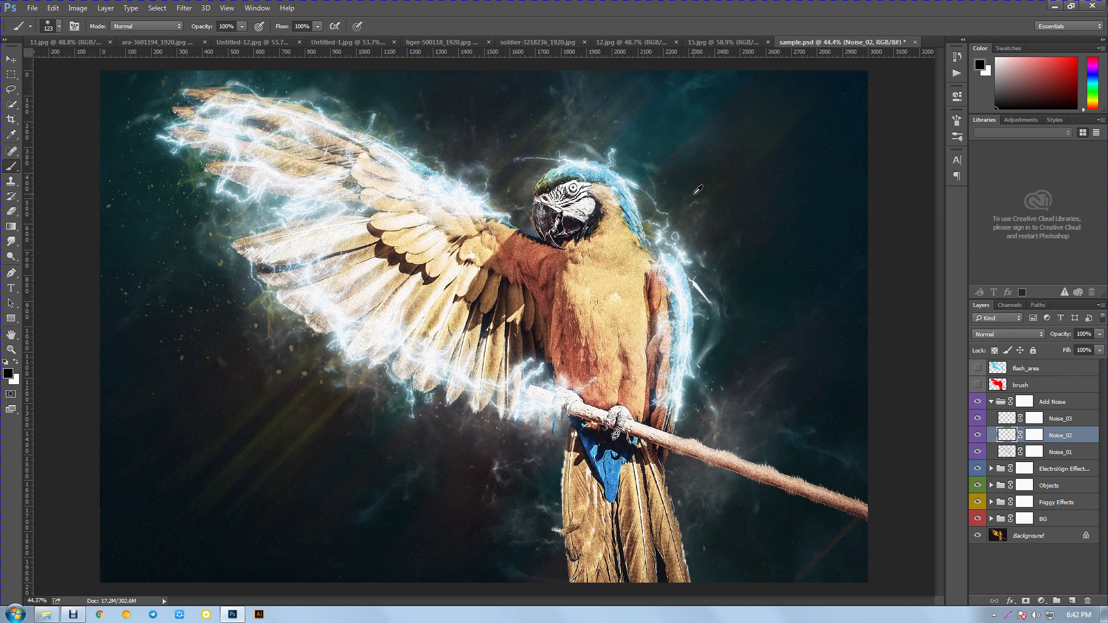
scroll(698, 191, "up", 3)
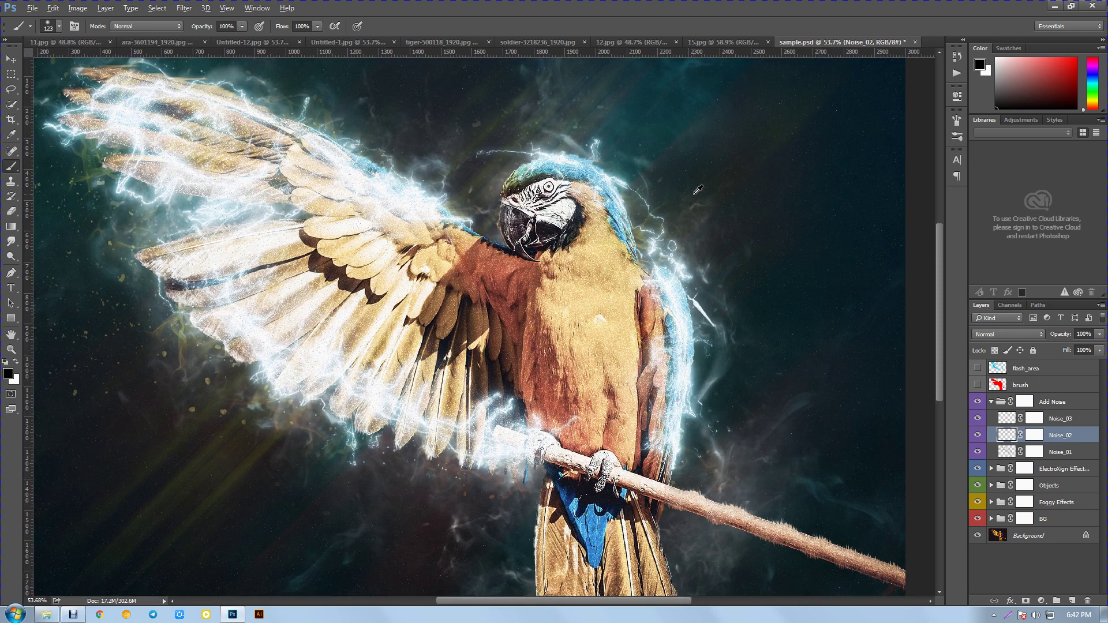
scroll(698, 190, "down", 3)
left_click(1033, 417)
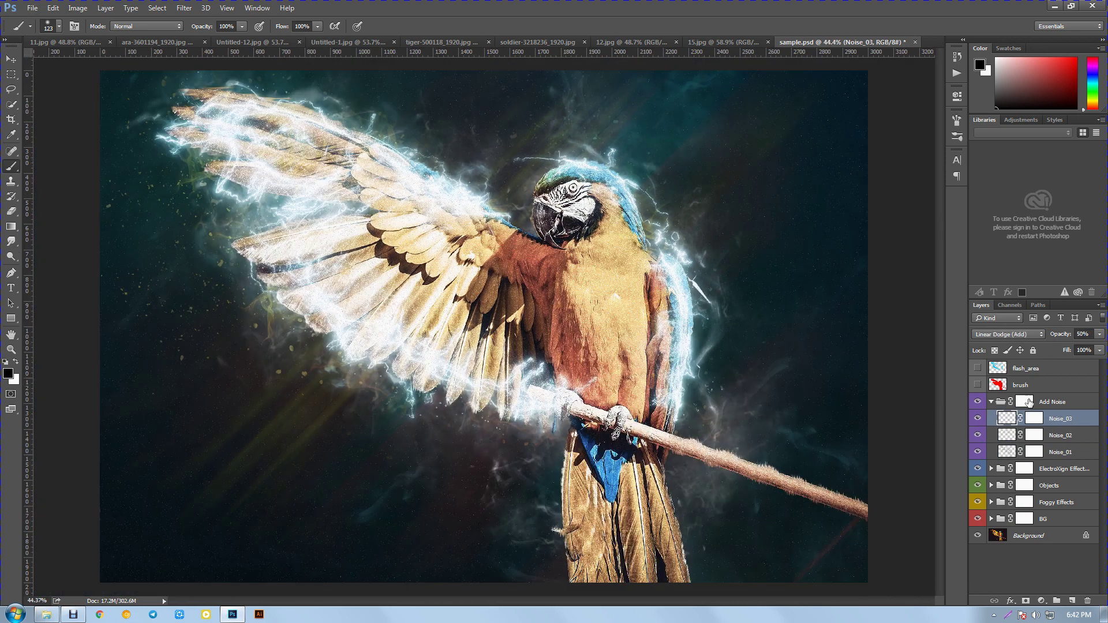
- Make Noise_03 visible and set its opacity to 25%
left_click(977, 419)
left_click(1100, 334)
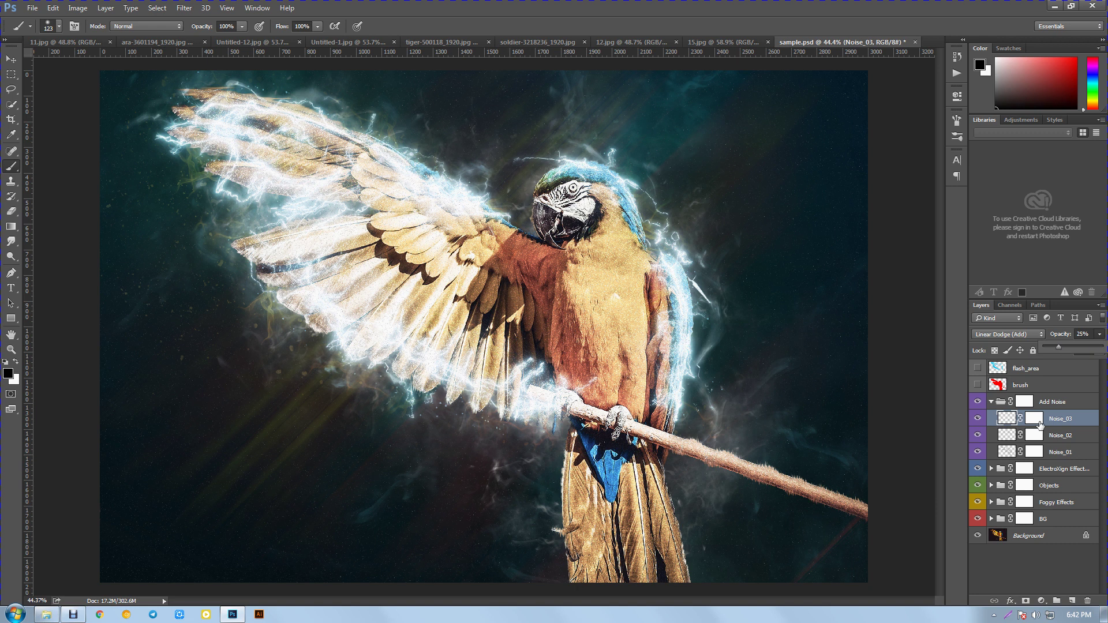
left_click(1073, 426)
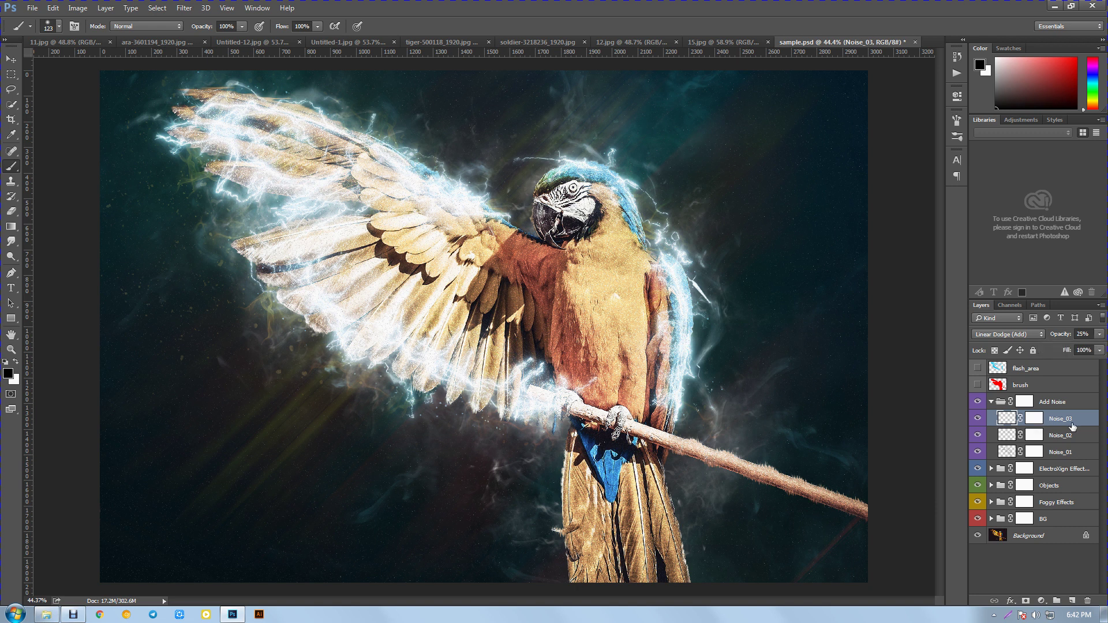
- Paint black into Noise_03's layer mask over the top-left wing tip
left_click(1035, 420)
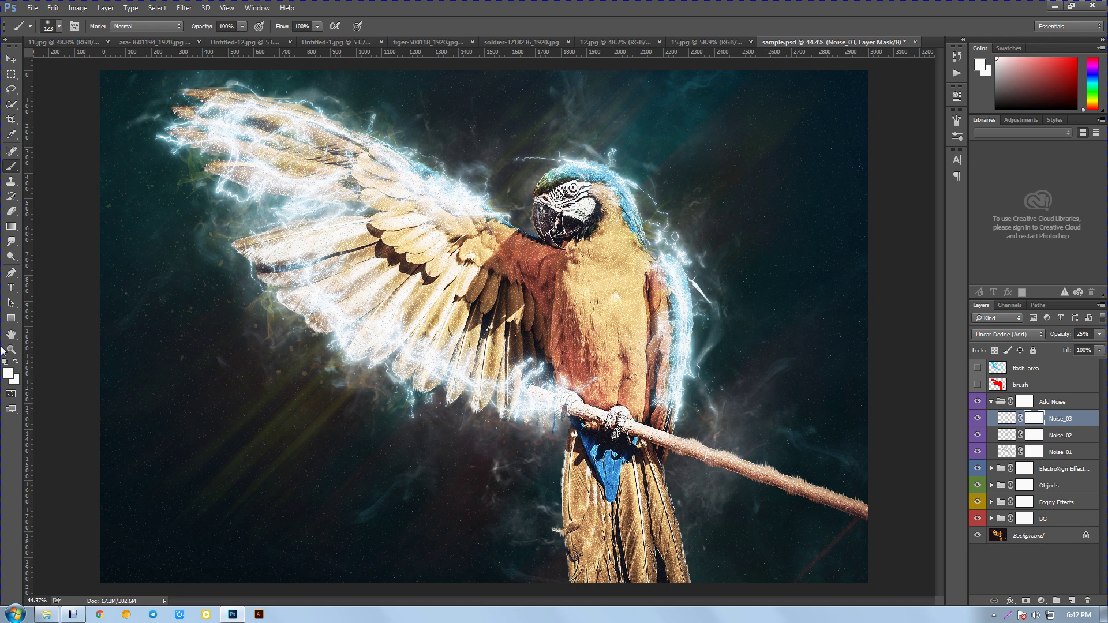
left_click(5, 363)
left_click_drag(144, 99, 219, 97)
left_click(978, 418)
scroll(402, 164, "up", 1)
scroll(403, 163, "up", 1)
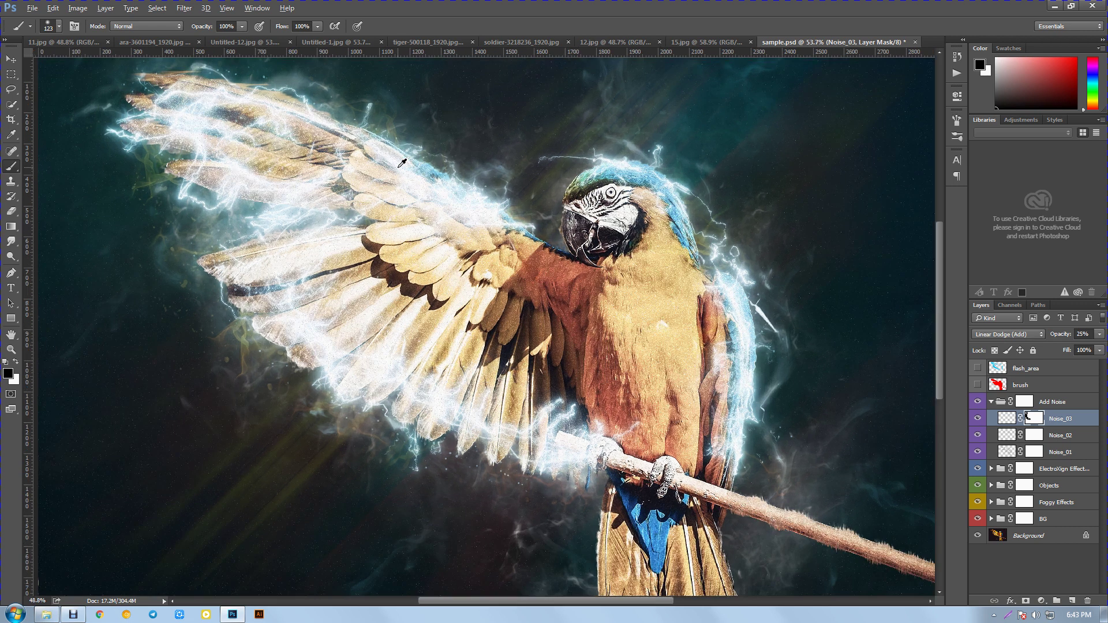
scroll(402, 163, "down", 1)
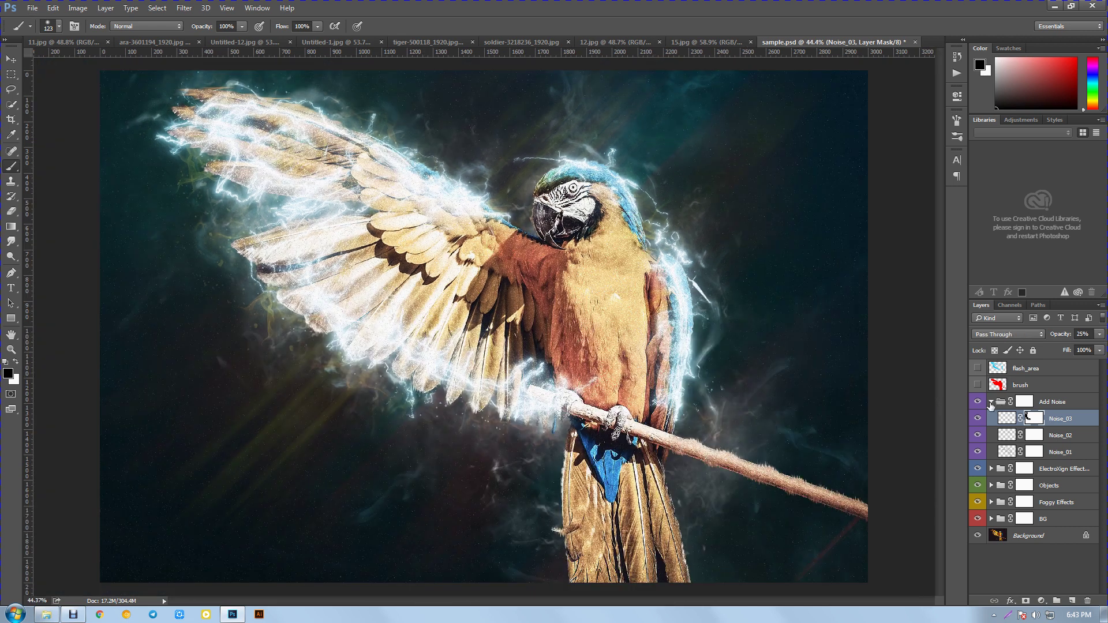
- Collapse Add Noise, toggle all effects off and on for comparison, then show hidden tray icons
left_click(991, 402)
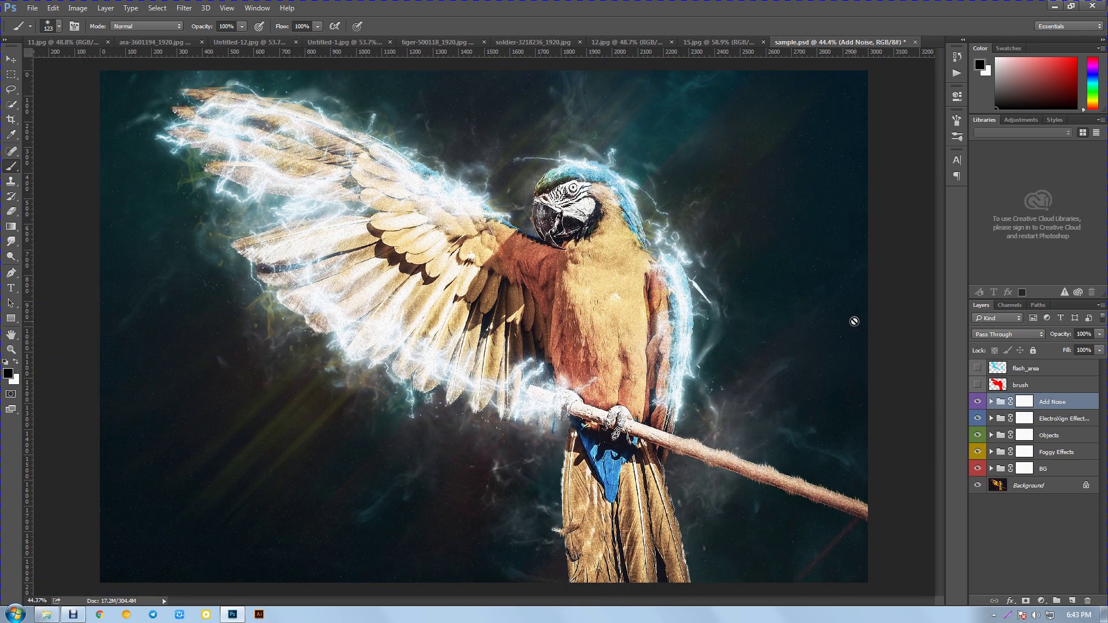
left_click(977, 486, "alt")
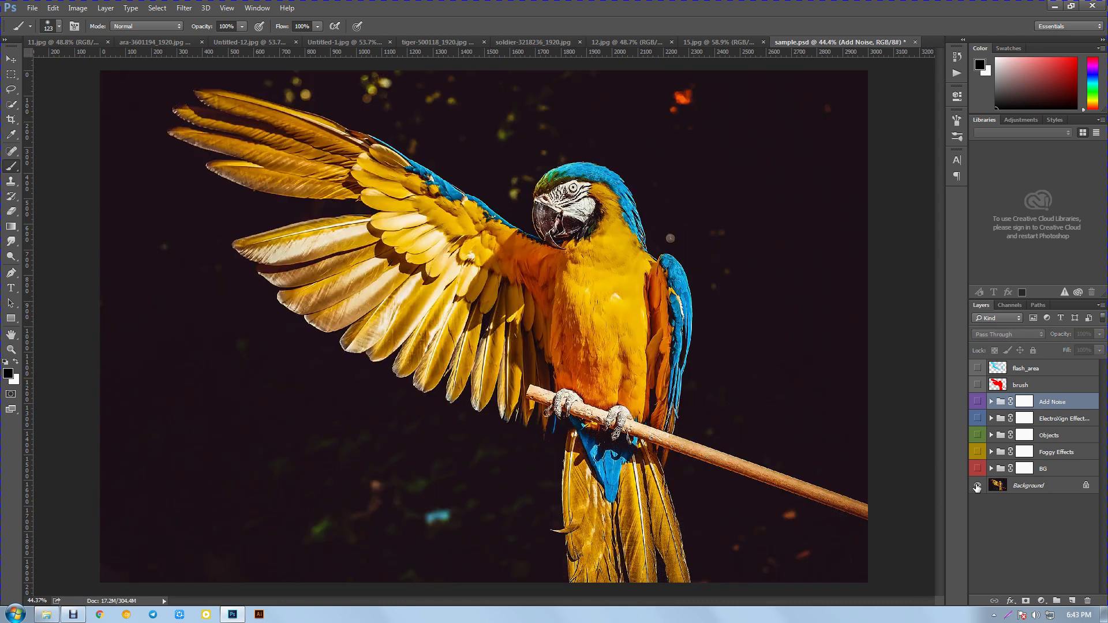
left_click(977, 487, "alt")
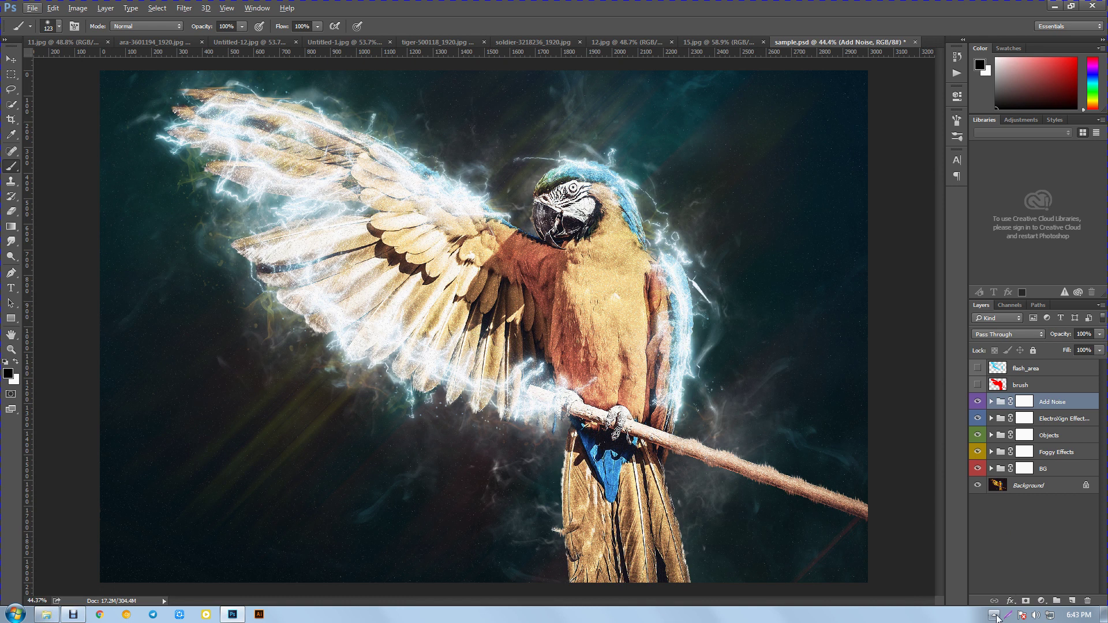
left_click(999, 614)
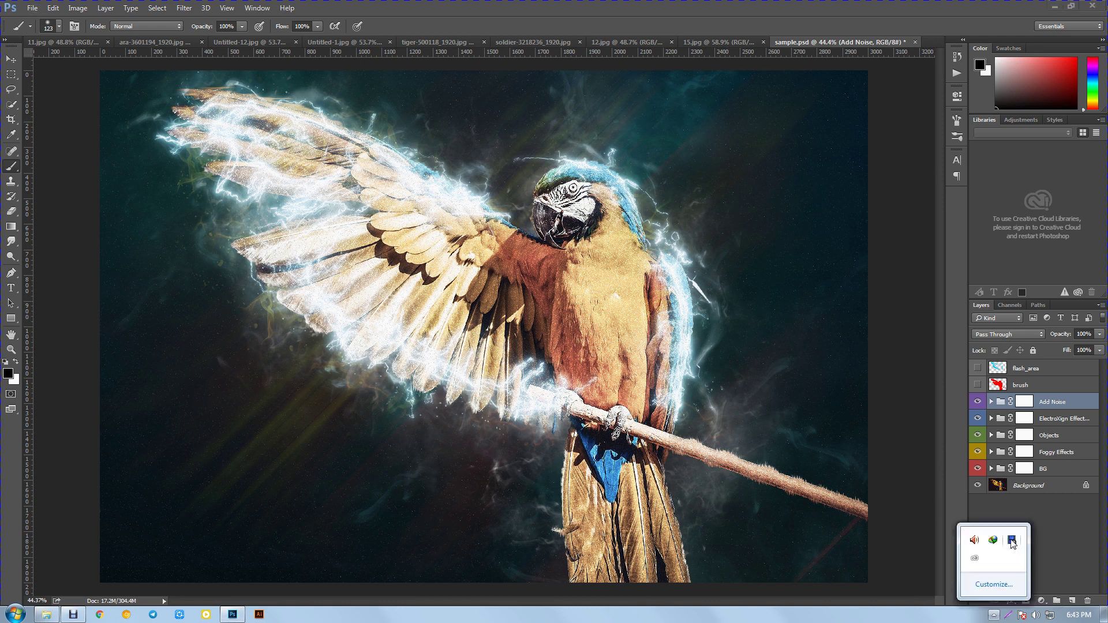